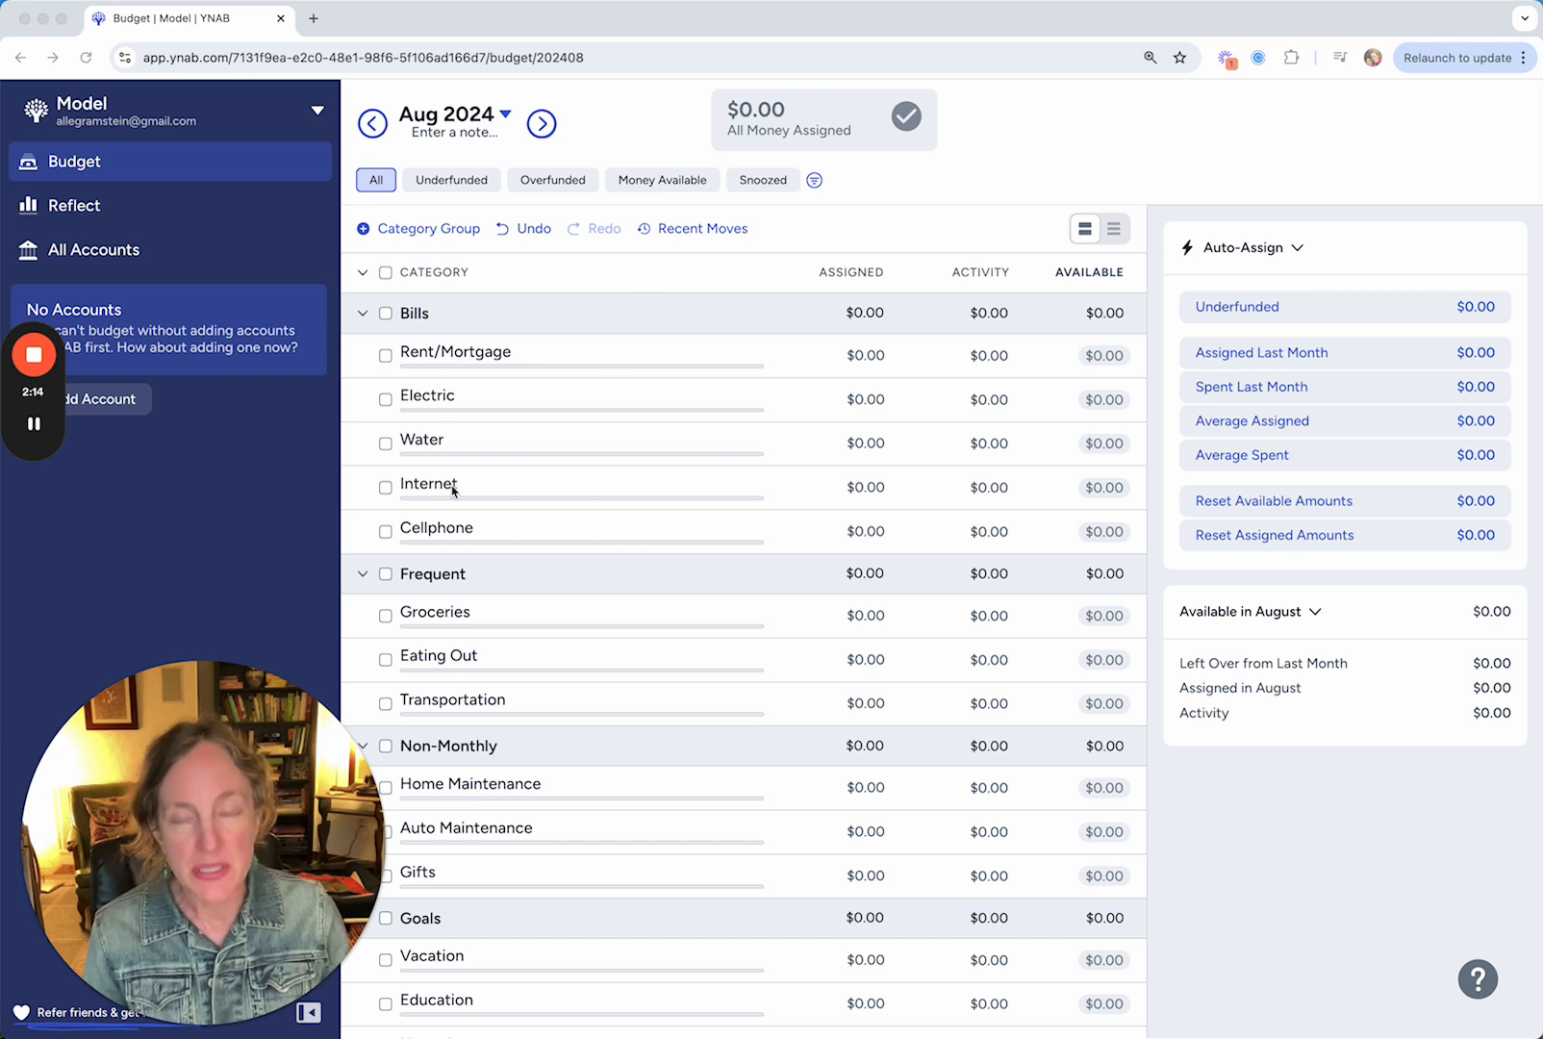
Rename the Rent/Mortgage category by replacing "Rent/" with the camping emoji, so it reads "🏕️Mortgage"
{"action": "left_click", "coordinate": [432, 354]}
{"action": "left_click", "coordinate": [430, 355]}
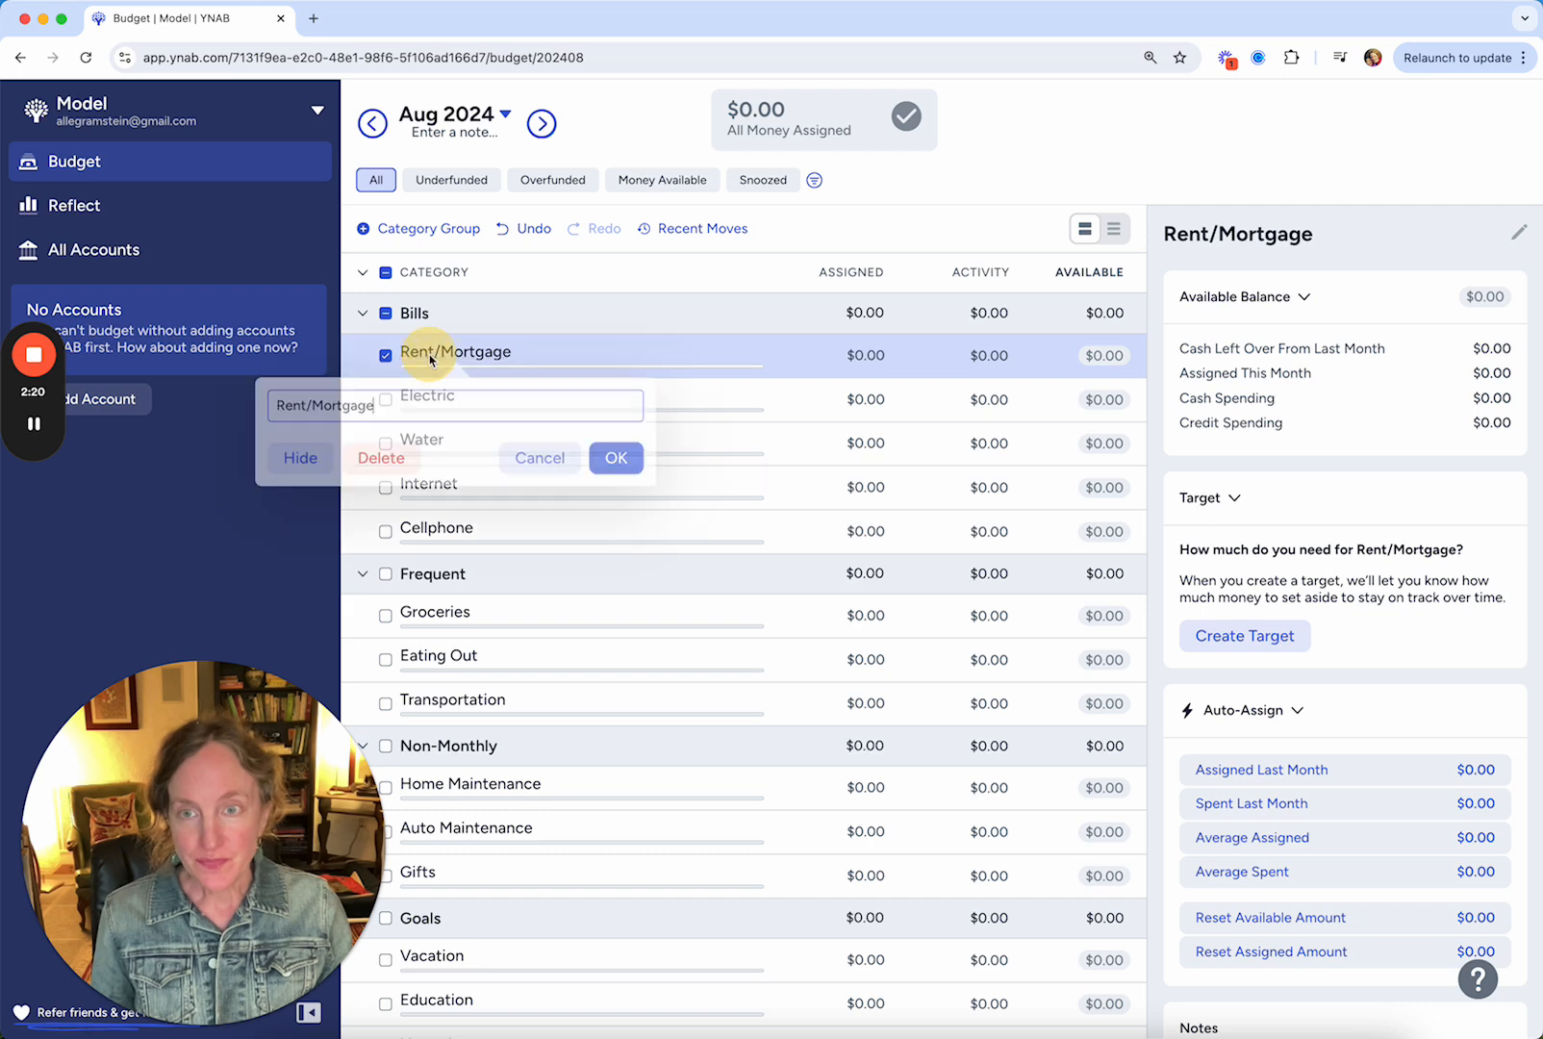
{"action": "left_click_drag", "start_coordinate": [311, 406], "coordinate": [231, 413]}
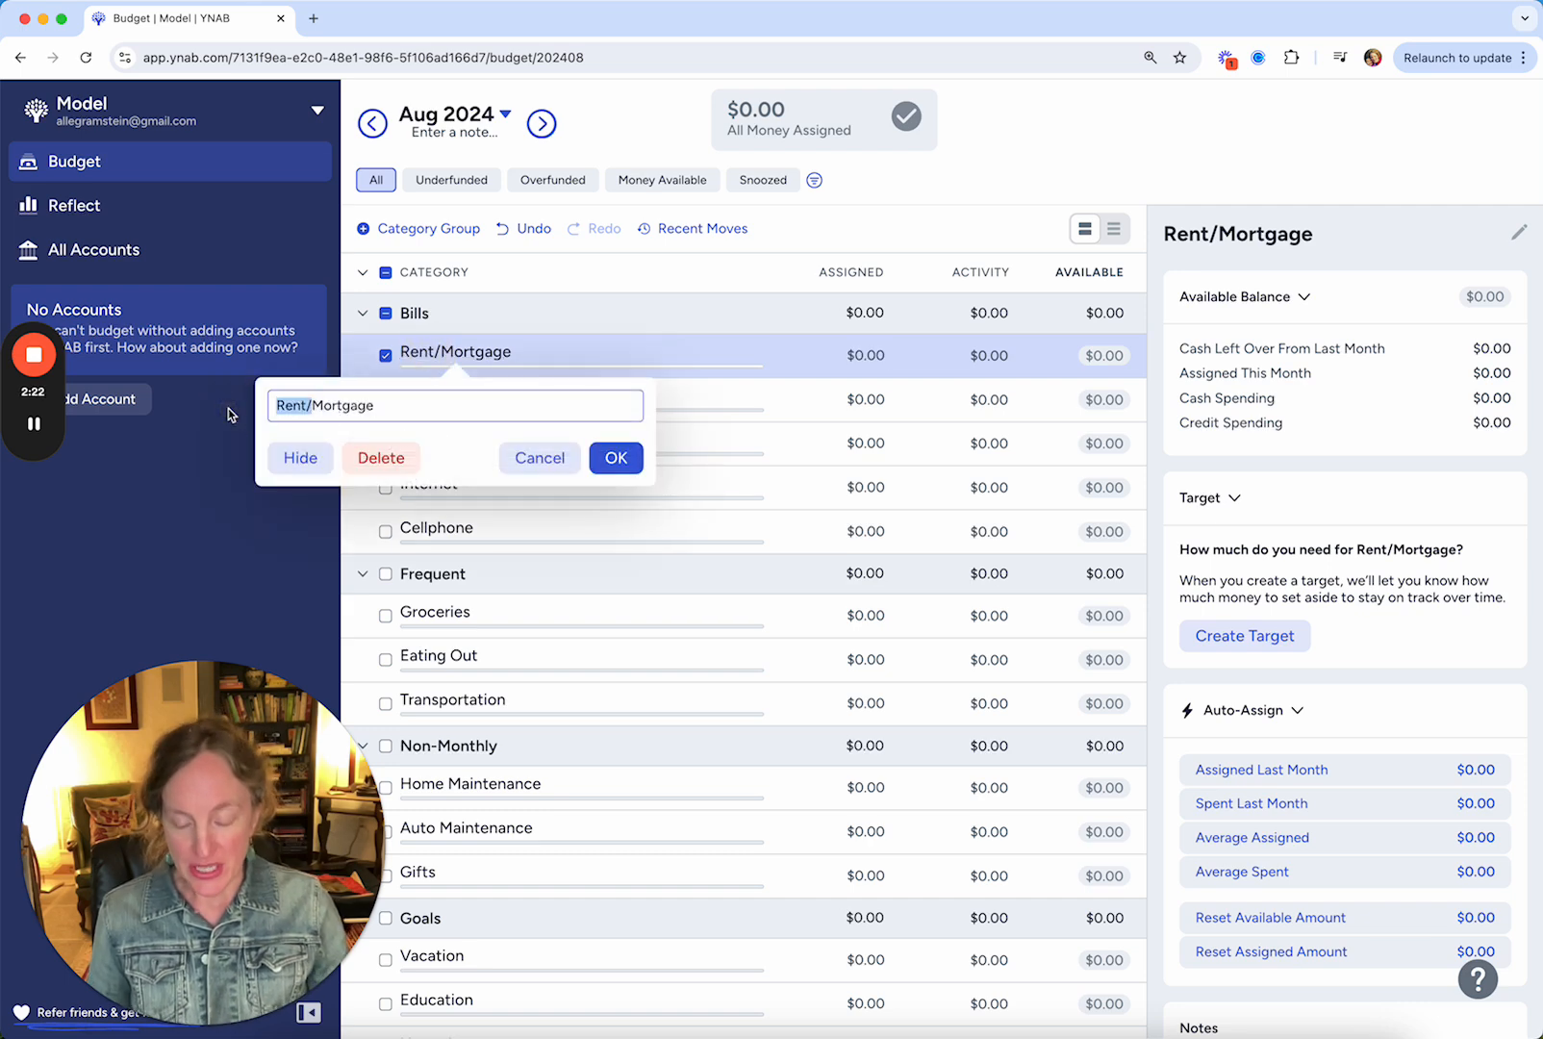
{"action": "key", "text": "ctrl+super+space"}
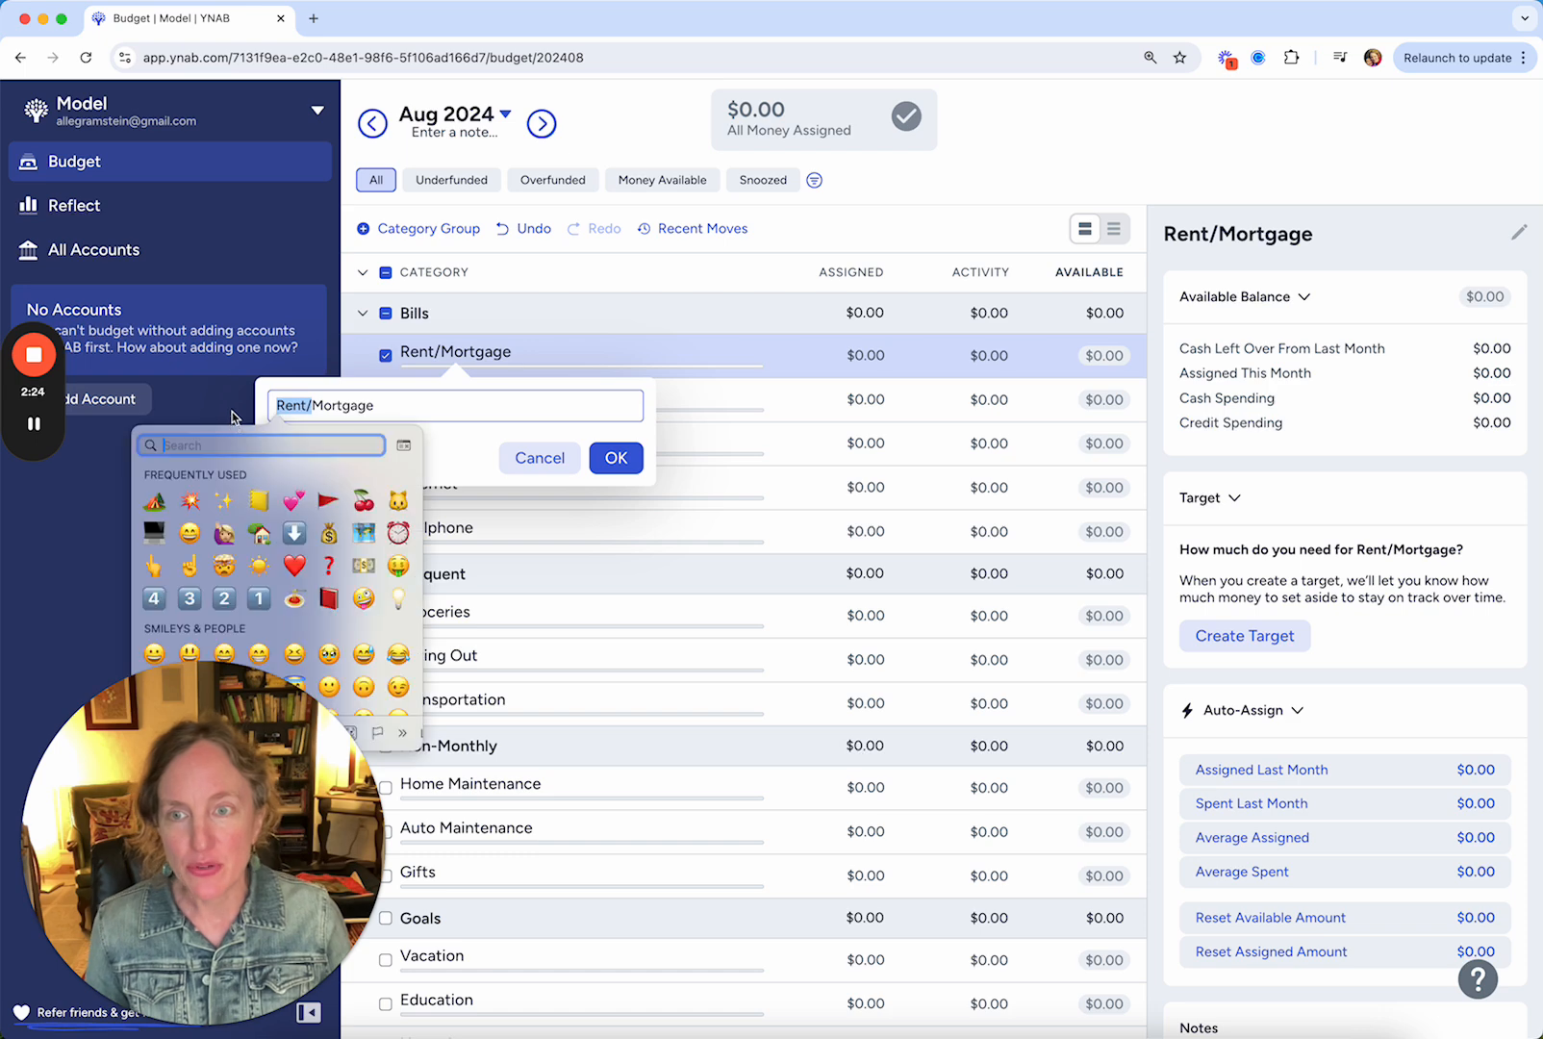
{"action": "left_click", "coordinate": [155, 501]}
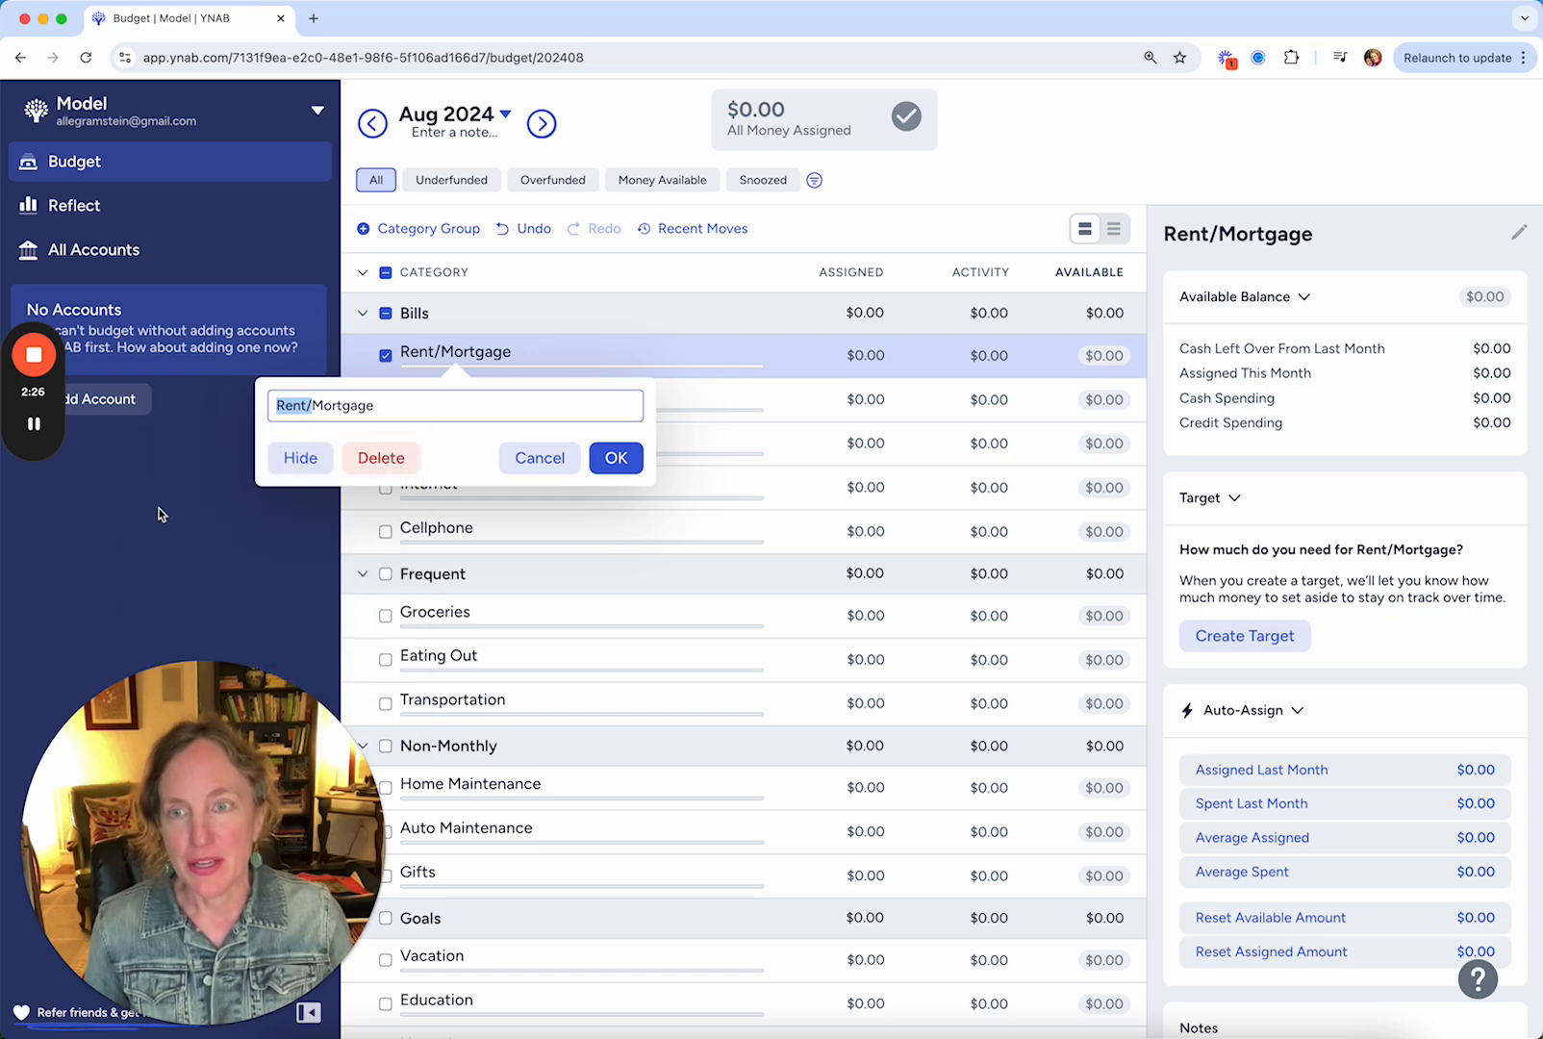
{"action": "left_click", "coordinate": [616, 458]}
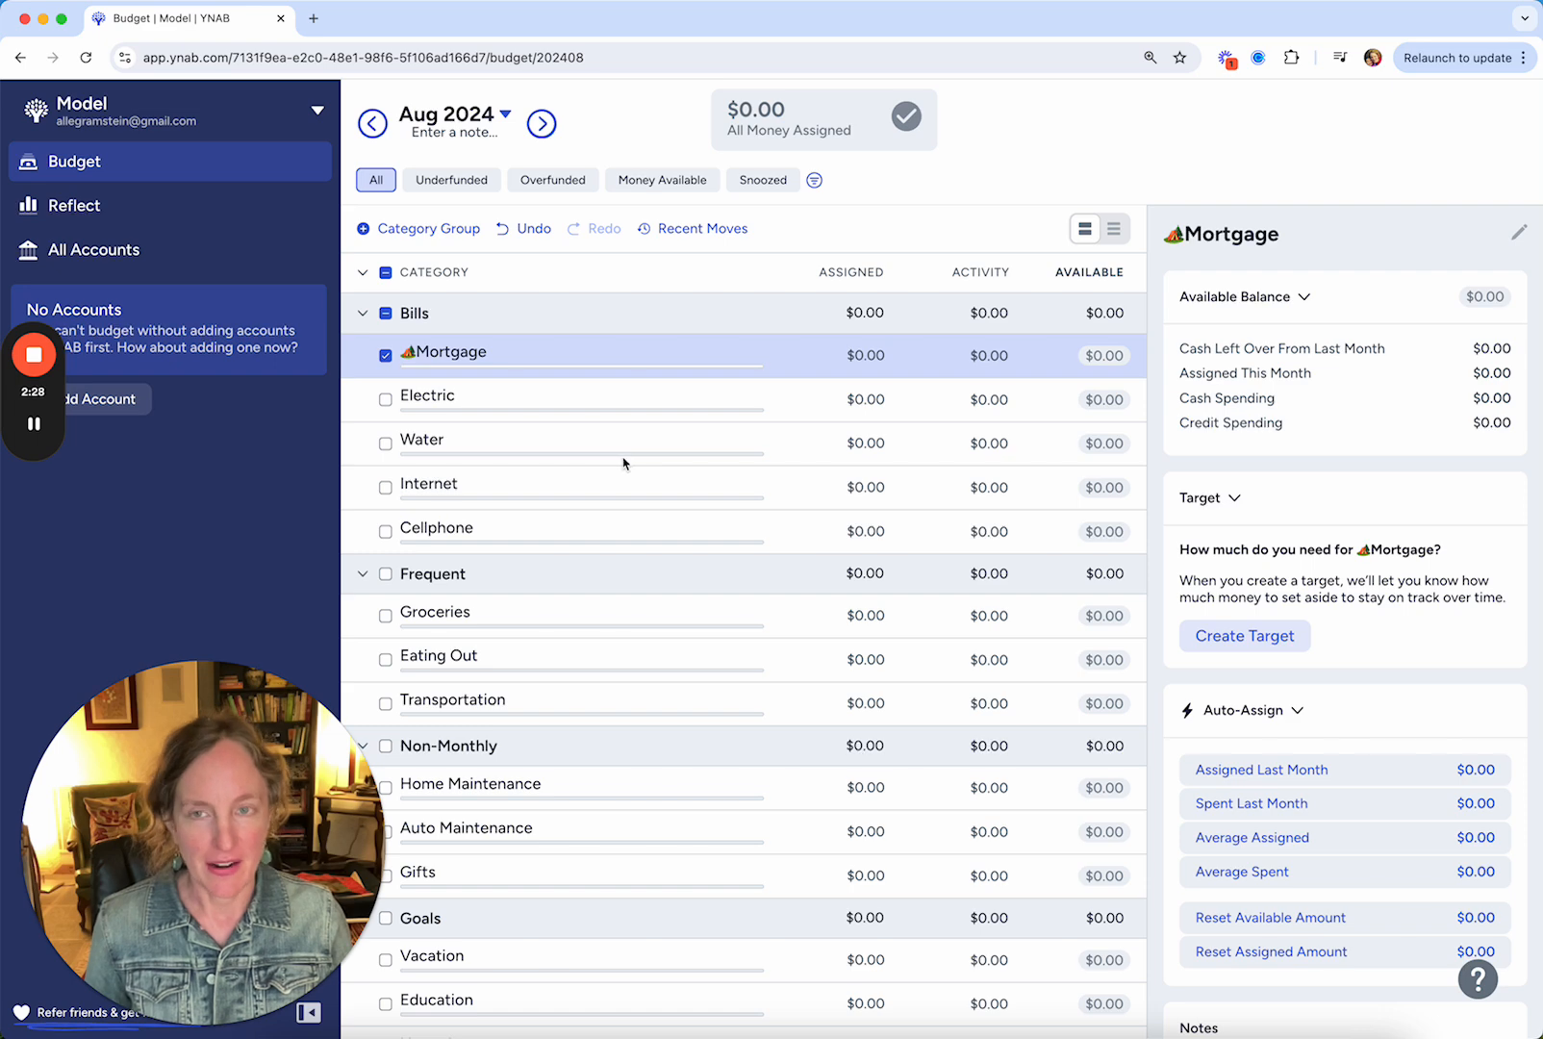
Delete the Electric category from the Bills group
{"action": "left_click", "coordinate": [437, 402]}
{"action": "left_click", "coordinate": [438, 404]}
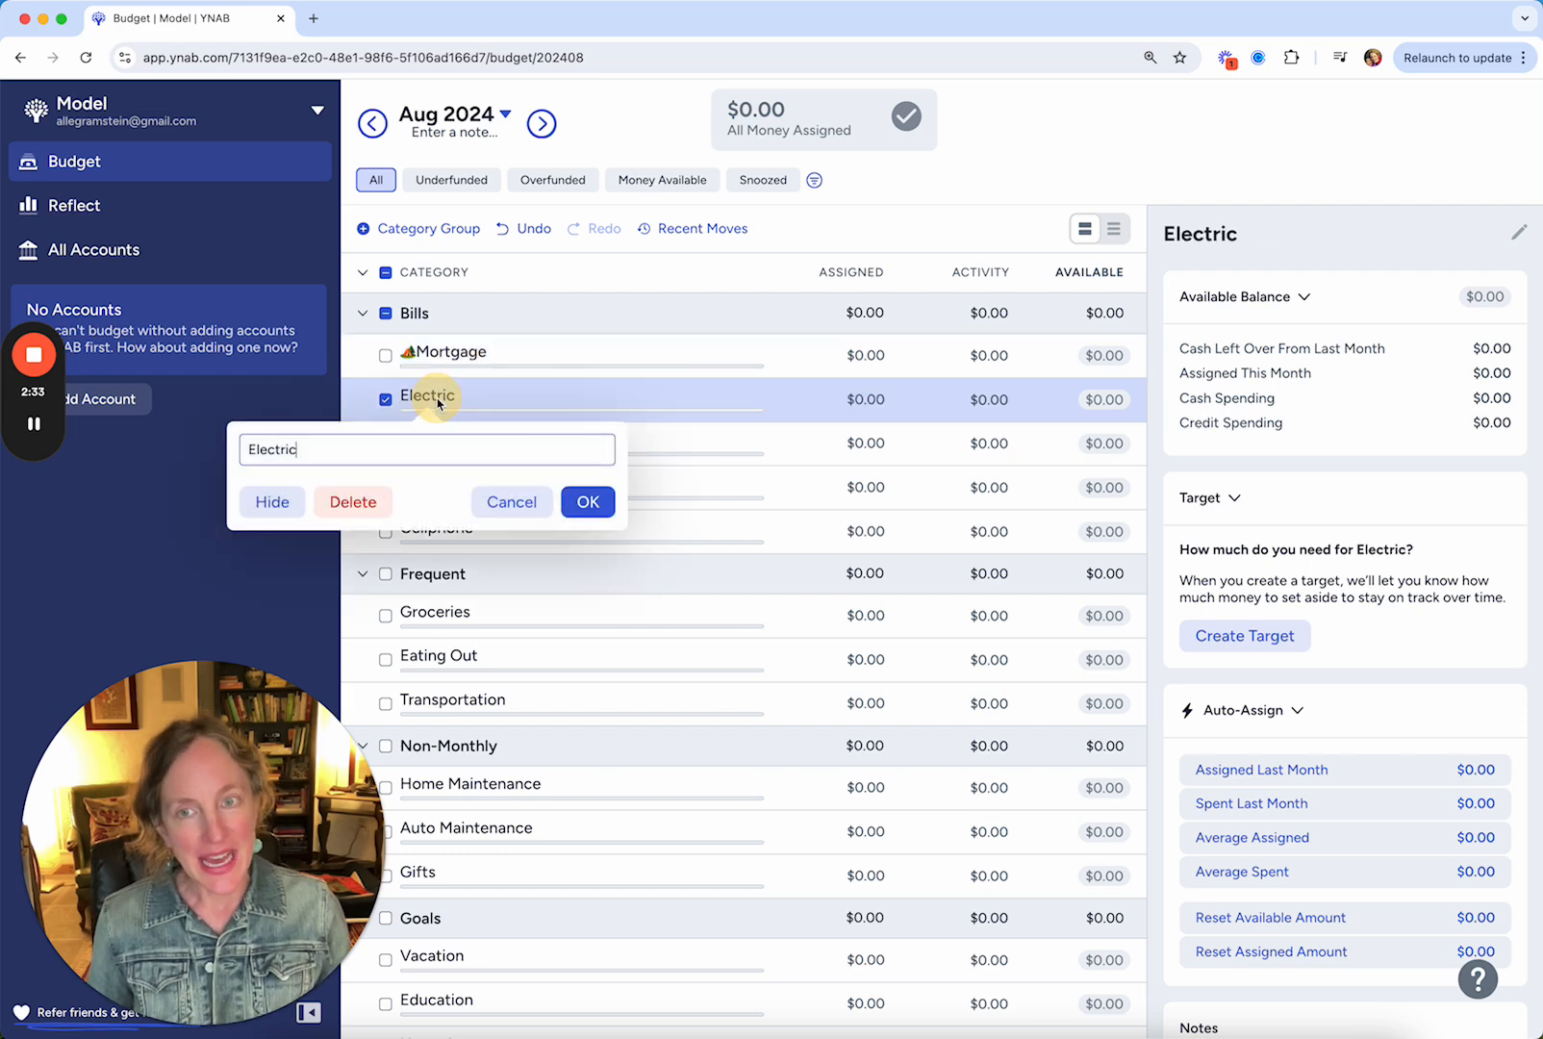
{"action": "left_click", "coordinate": [353, 502]}
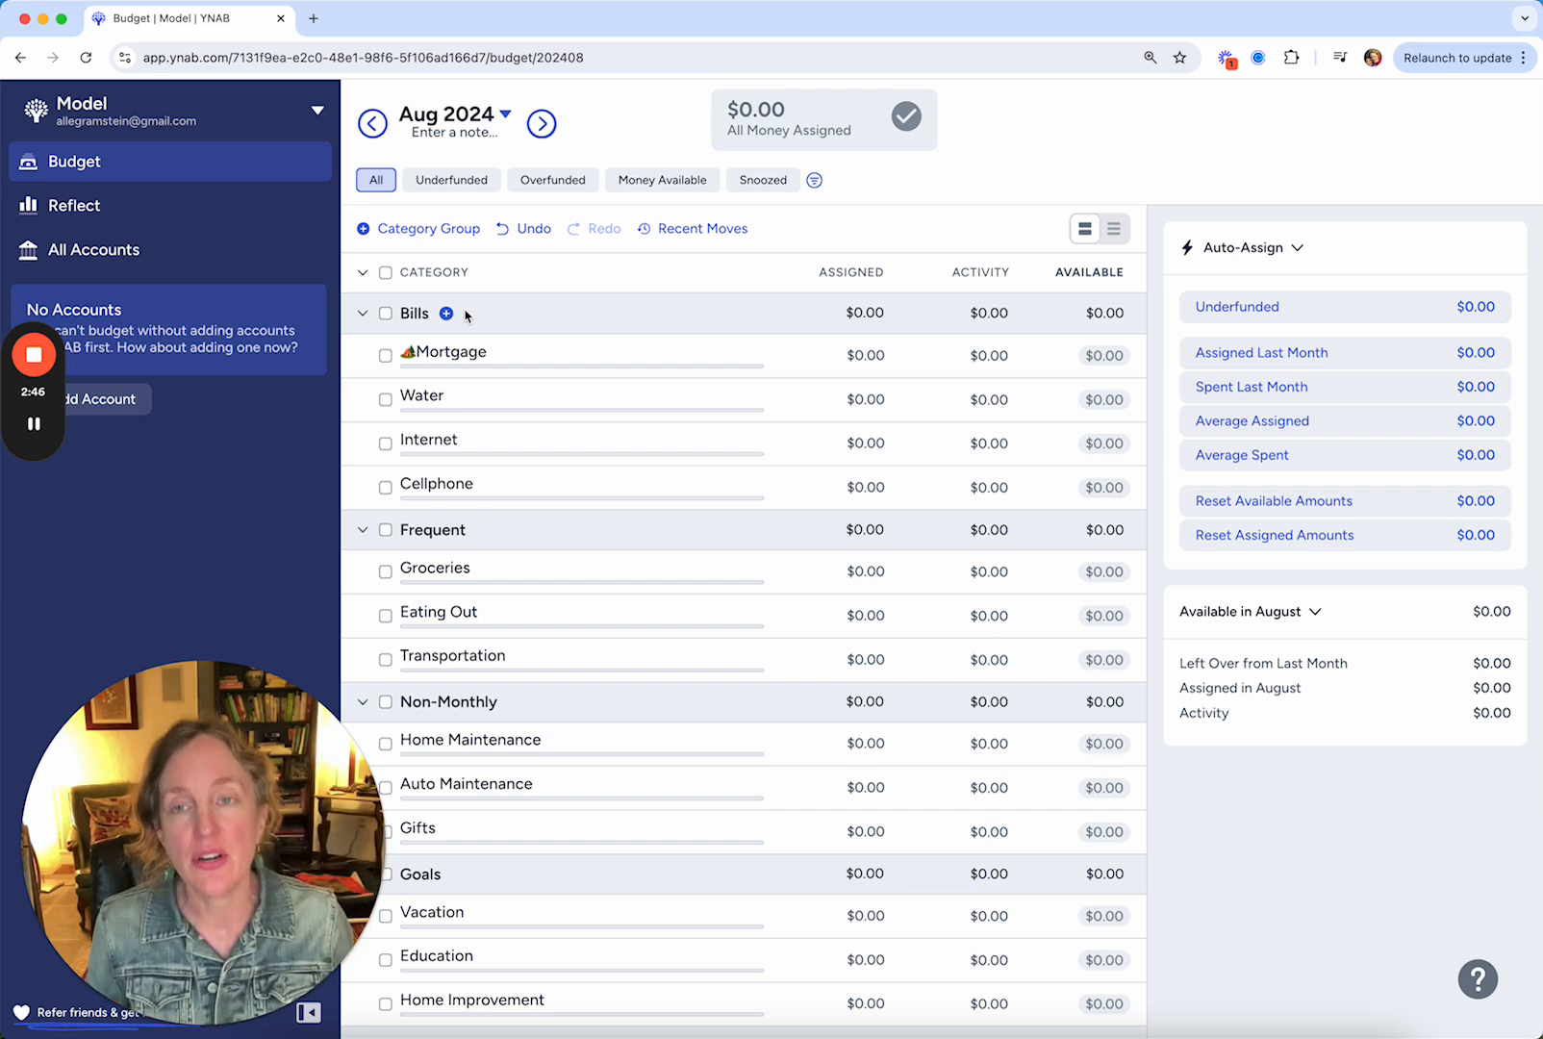
Rename the Bills category group as Weekly
{"action": "left_click", "coordinate": [404, 319]}
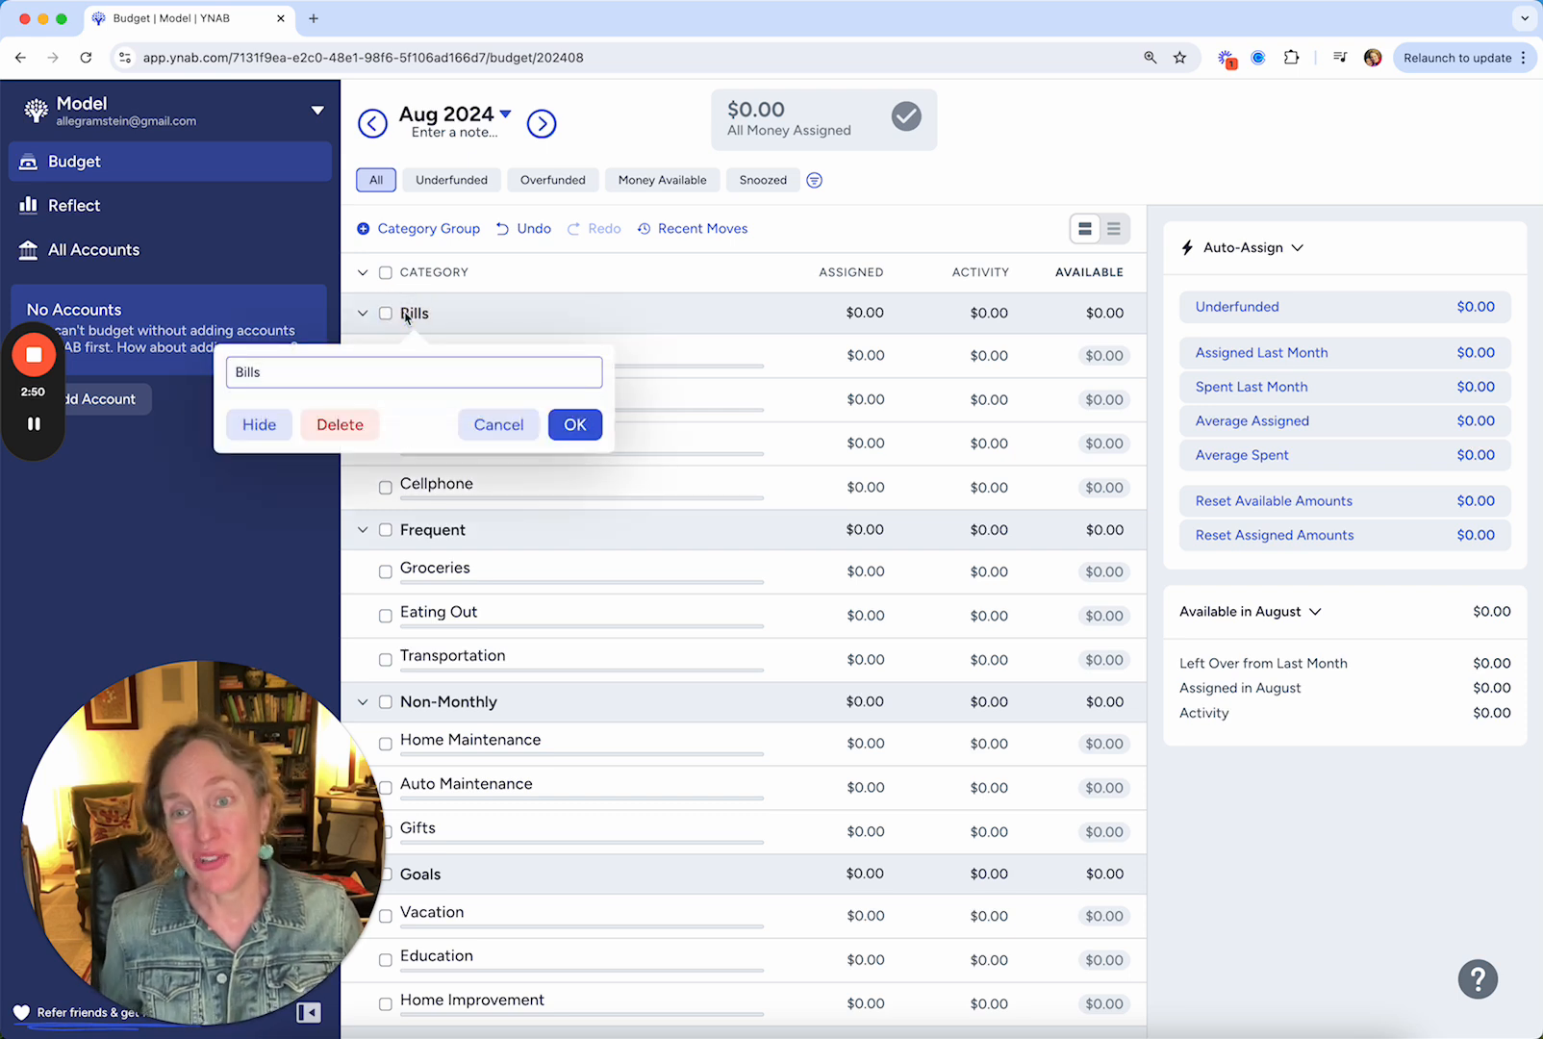
{"action": "double_click", "coordinate": [263, 373]}
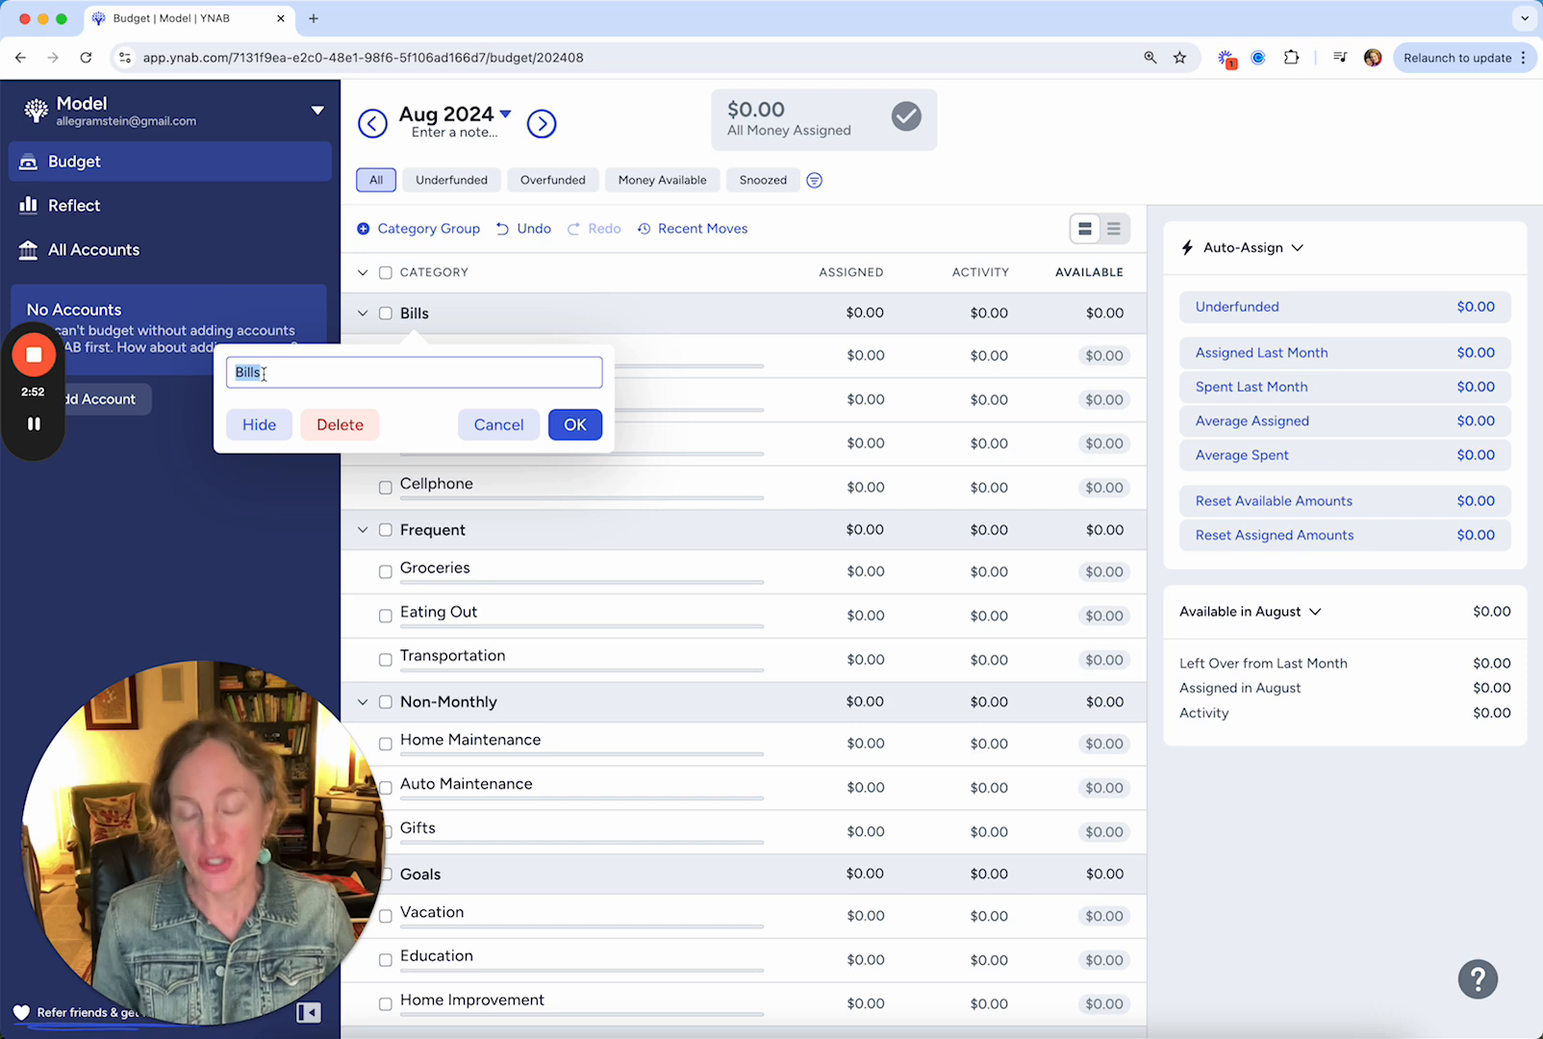
{"action": "type", "text": "Weekly"}
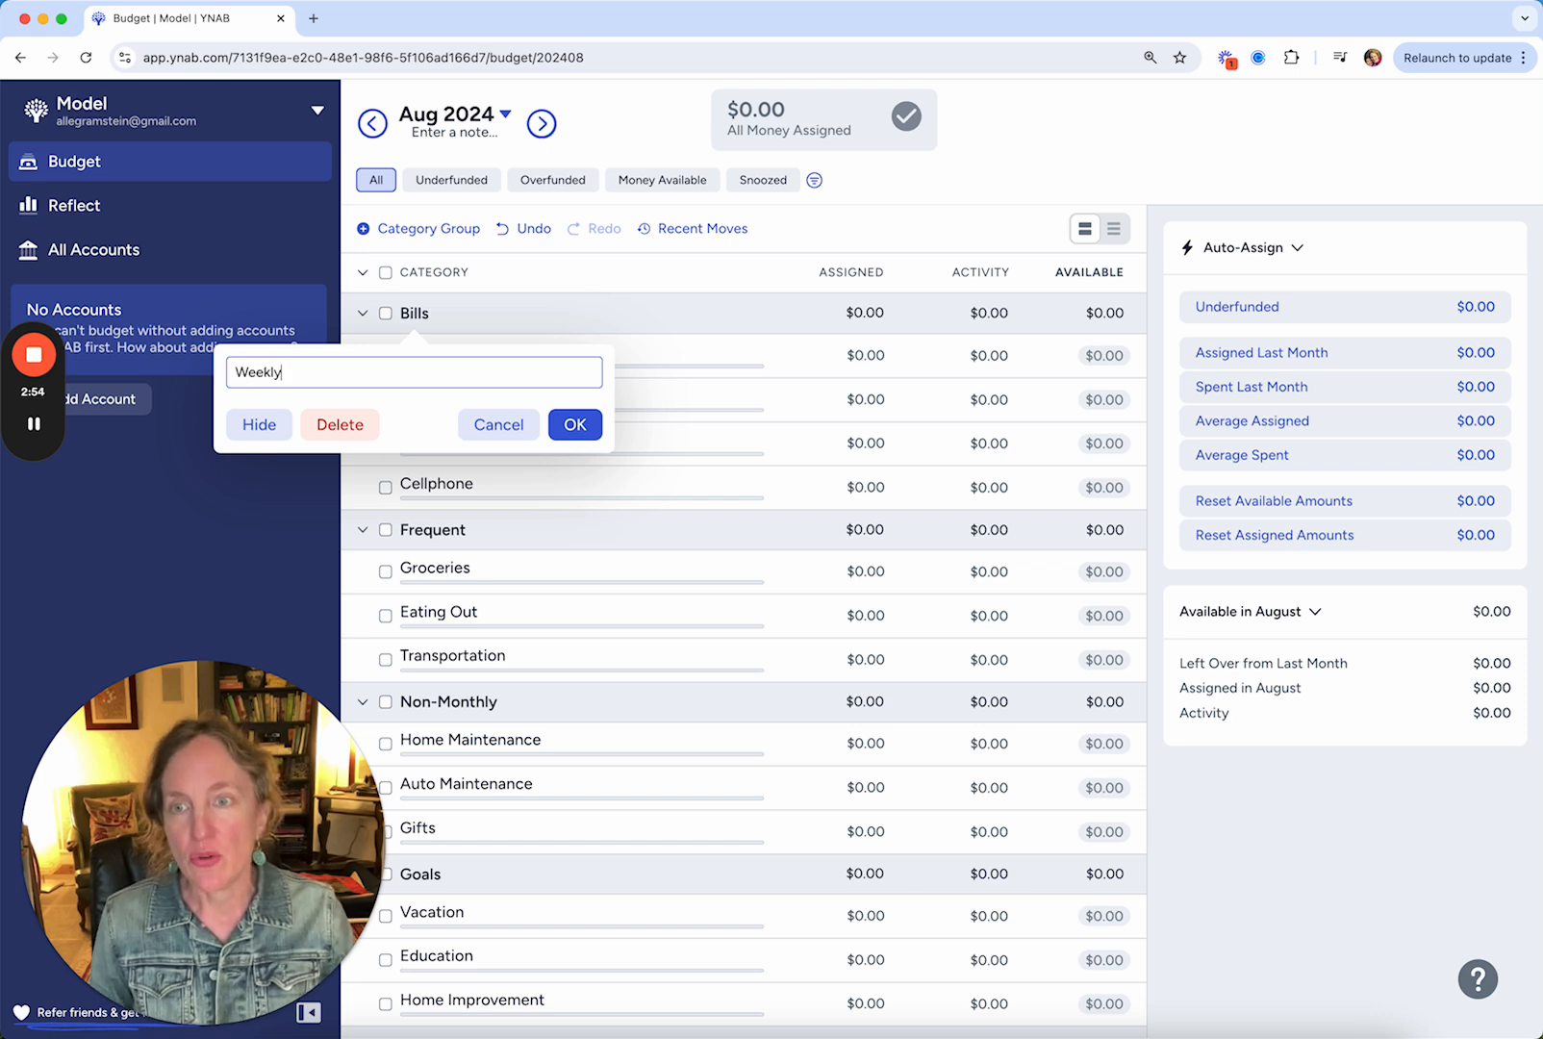
{"action": "key", "text": "Return"}
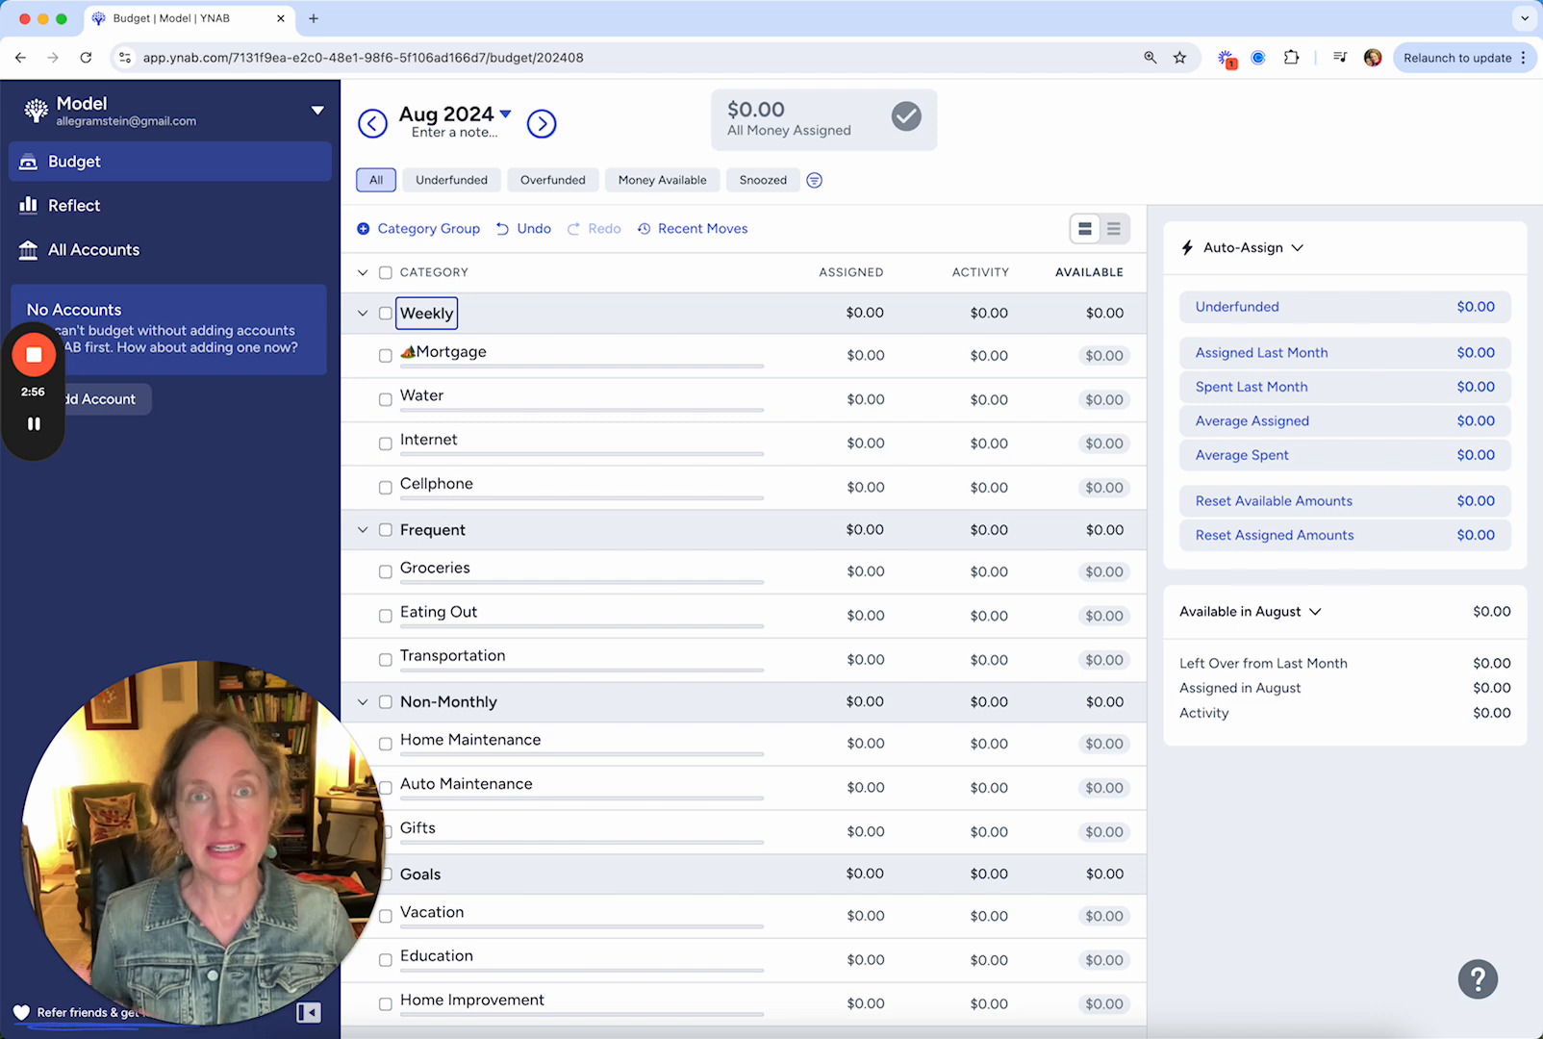
Rename the Frequent category group as Monthly
{"action": "left_click", "coordinate": [429, 533]}
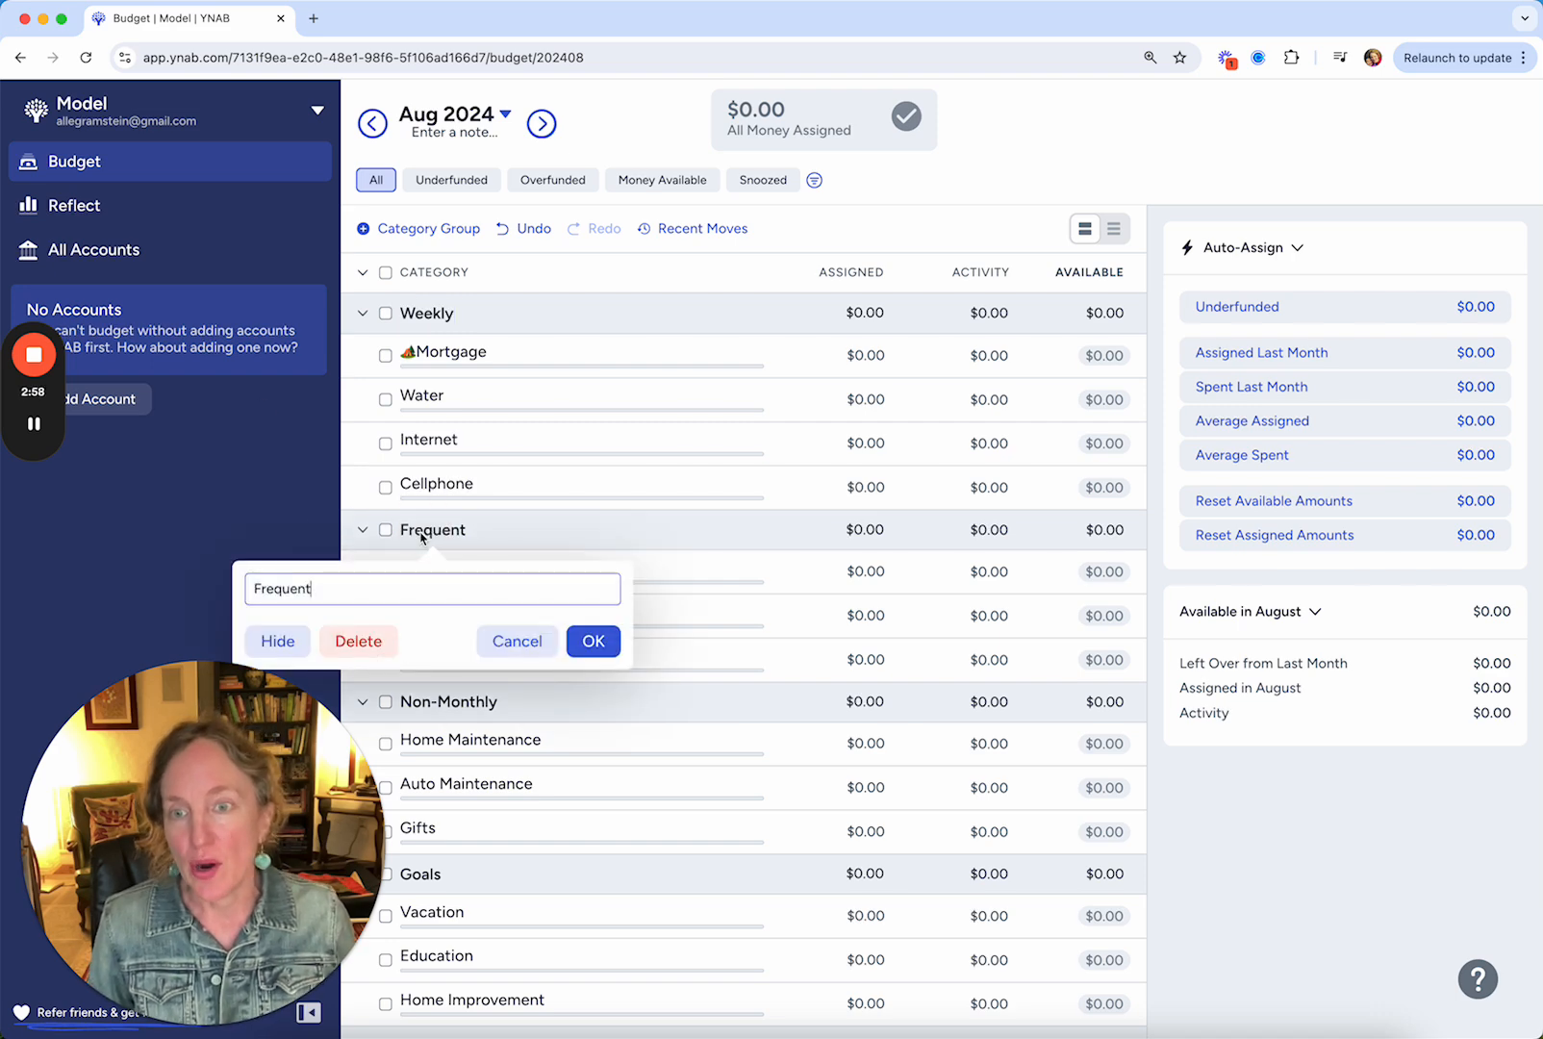
{"action": "left_click", "coordinate": [422, 535]}
{"action": "left_click", "coordinate": [421, 535]}
{"action": "double_click", "coordinate": [339, 586]}
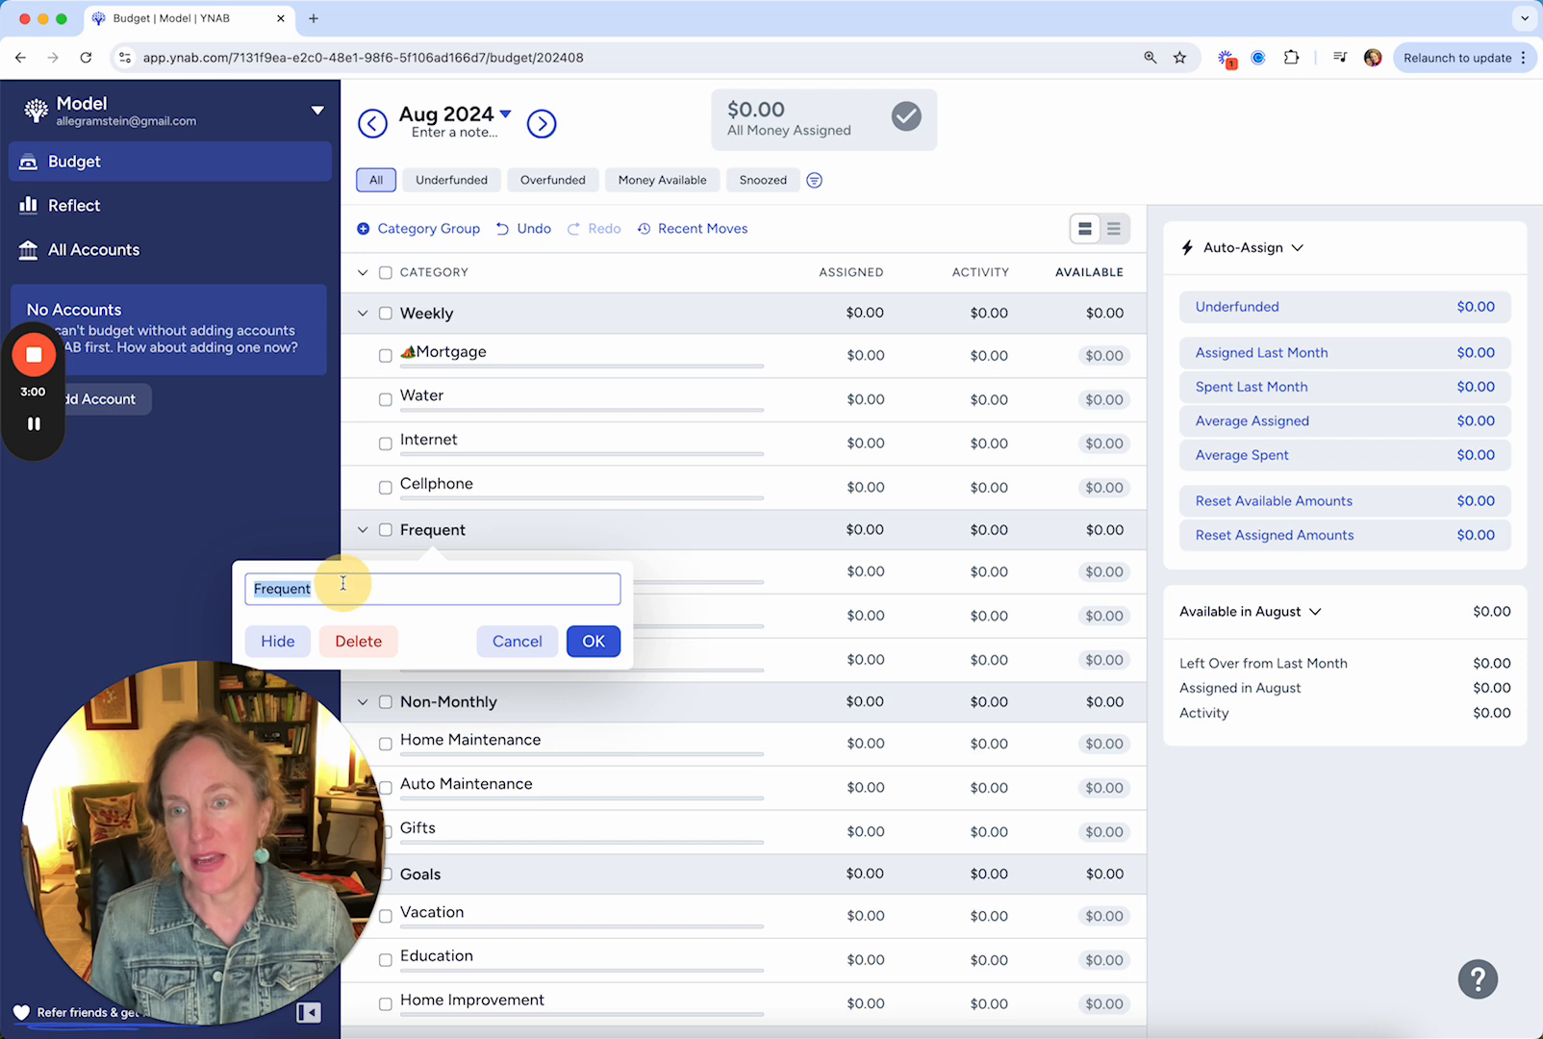
{"action": "type", "text": "Monthly"}
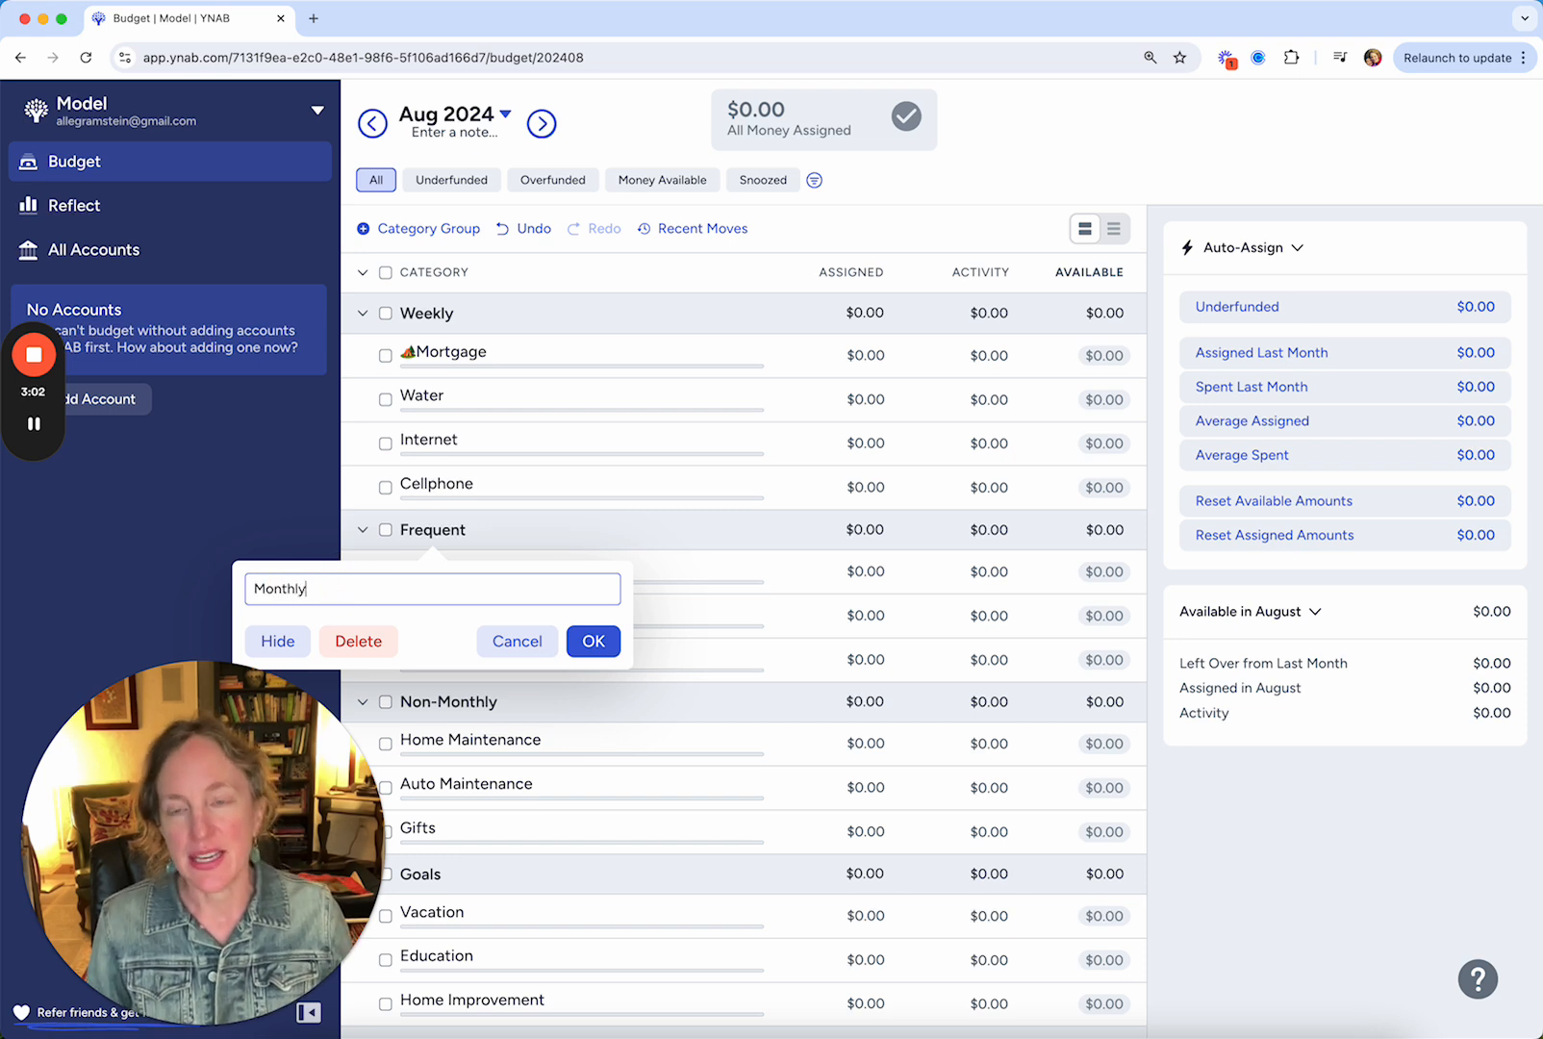
{"action": "left_click", "coordinate": [589, 640]}
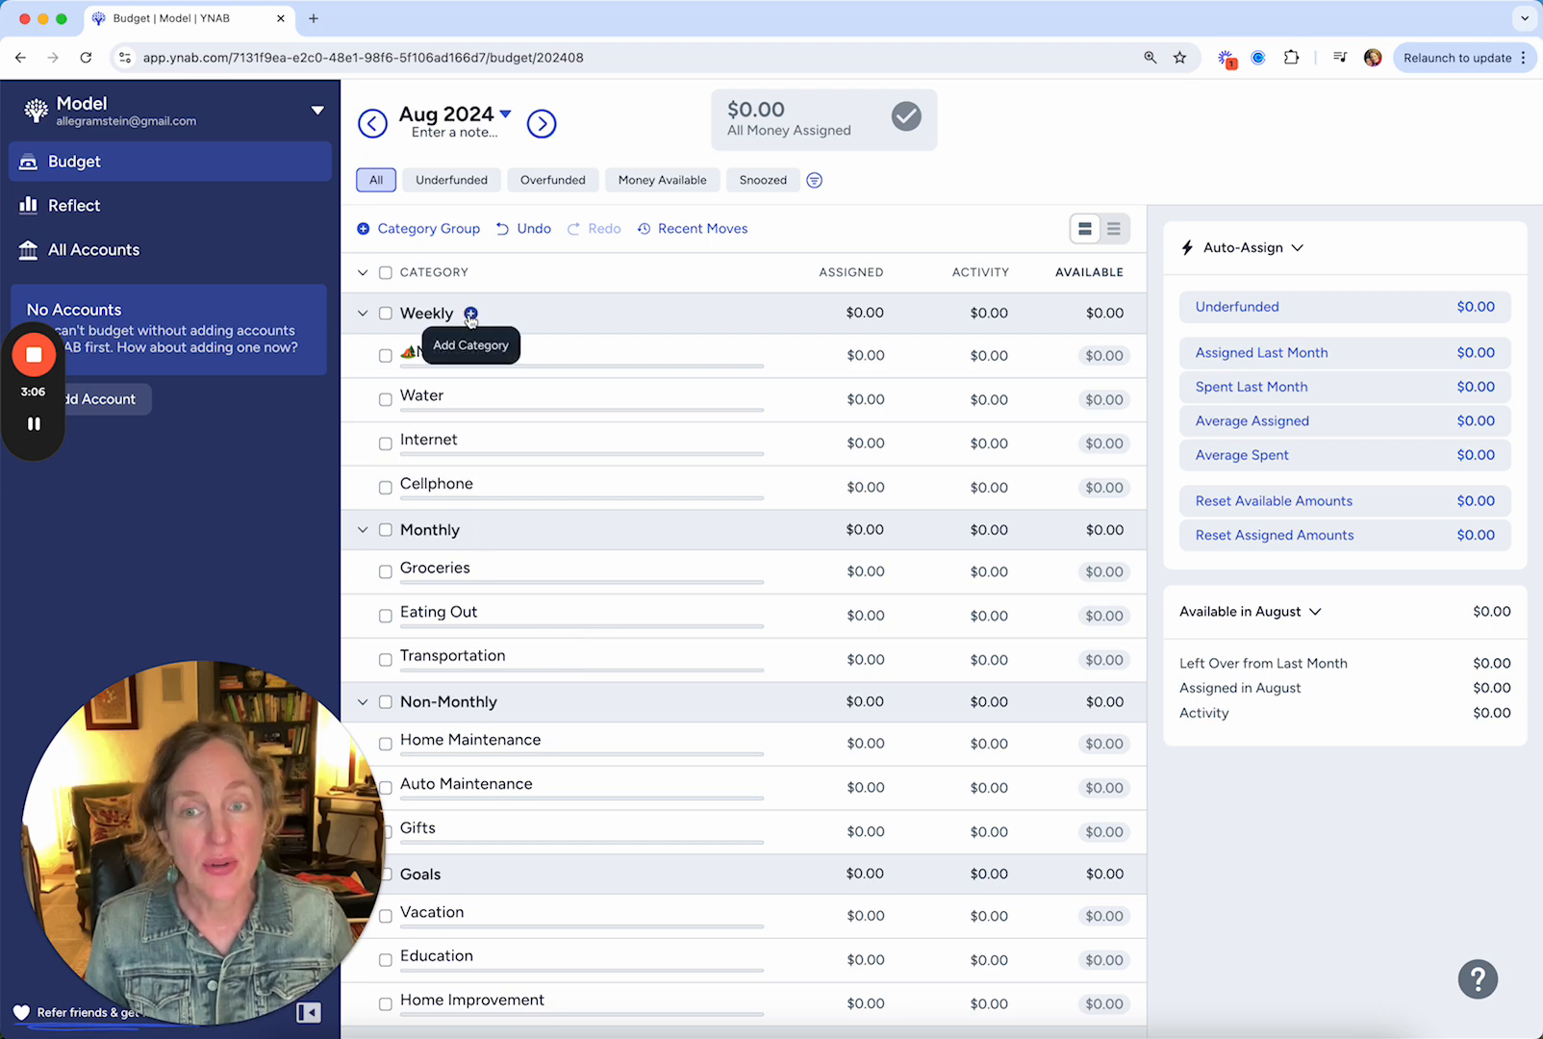
Add a new category named "Dining out" to the Weekly group
{"action": "left_click", "coordinate": [470, 314]}
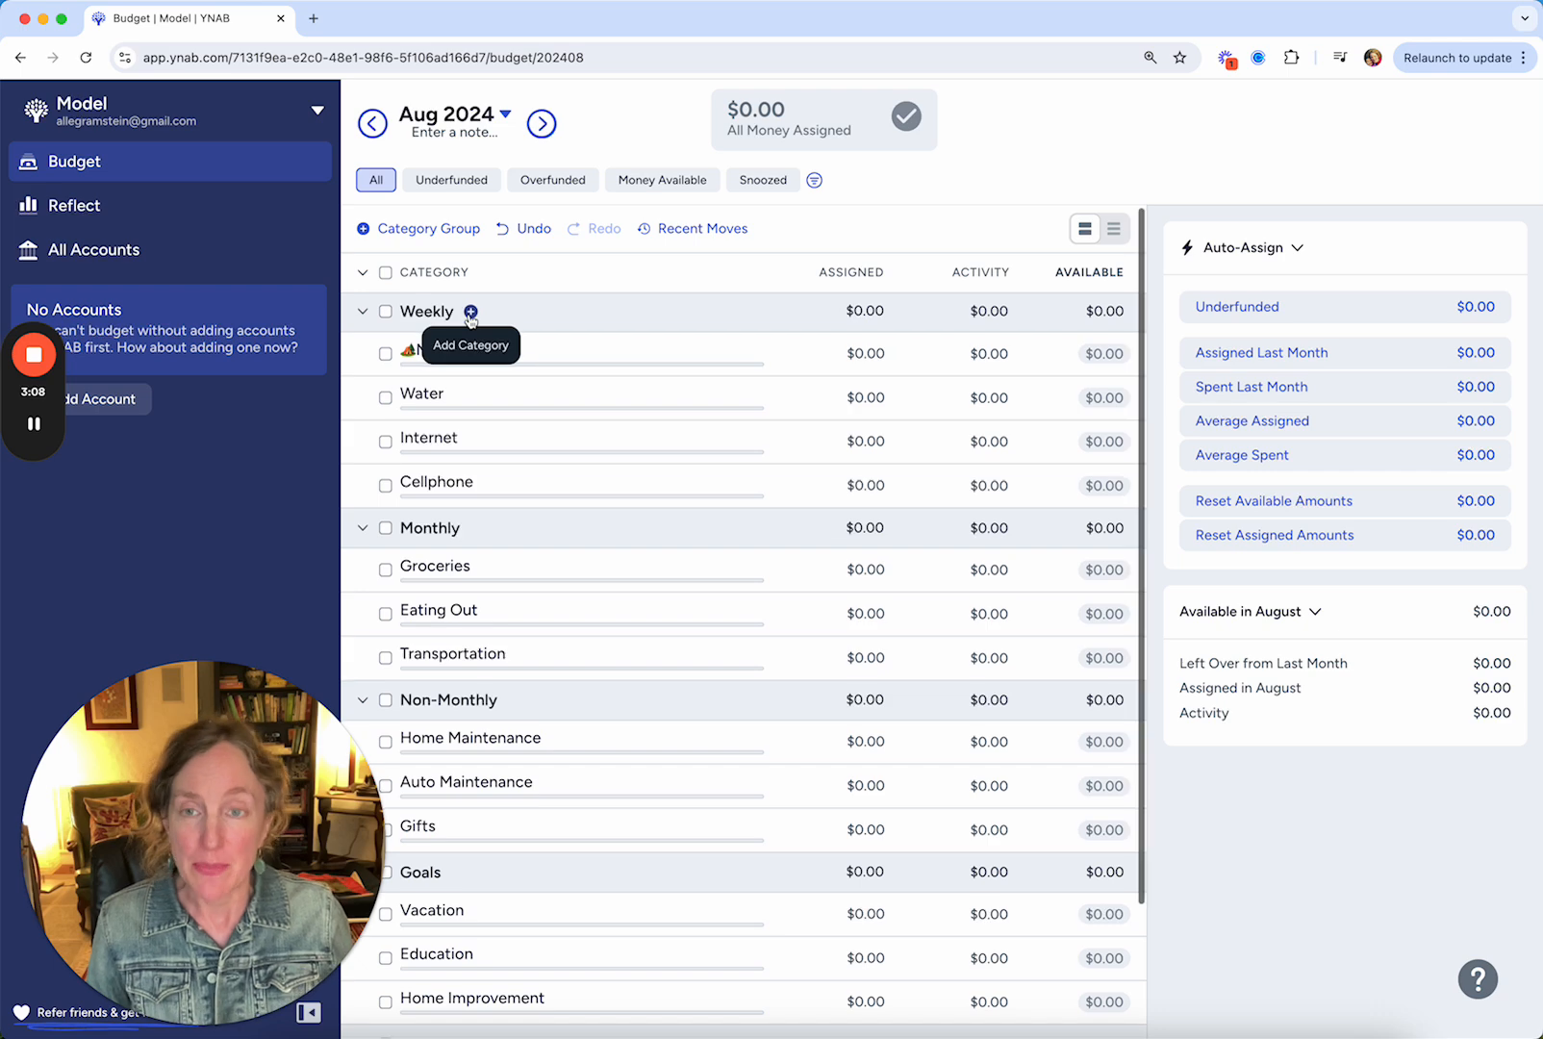
{"action": "type", "text": "Dini"}
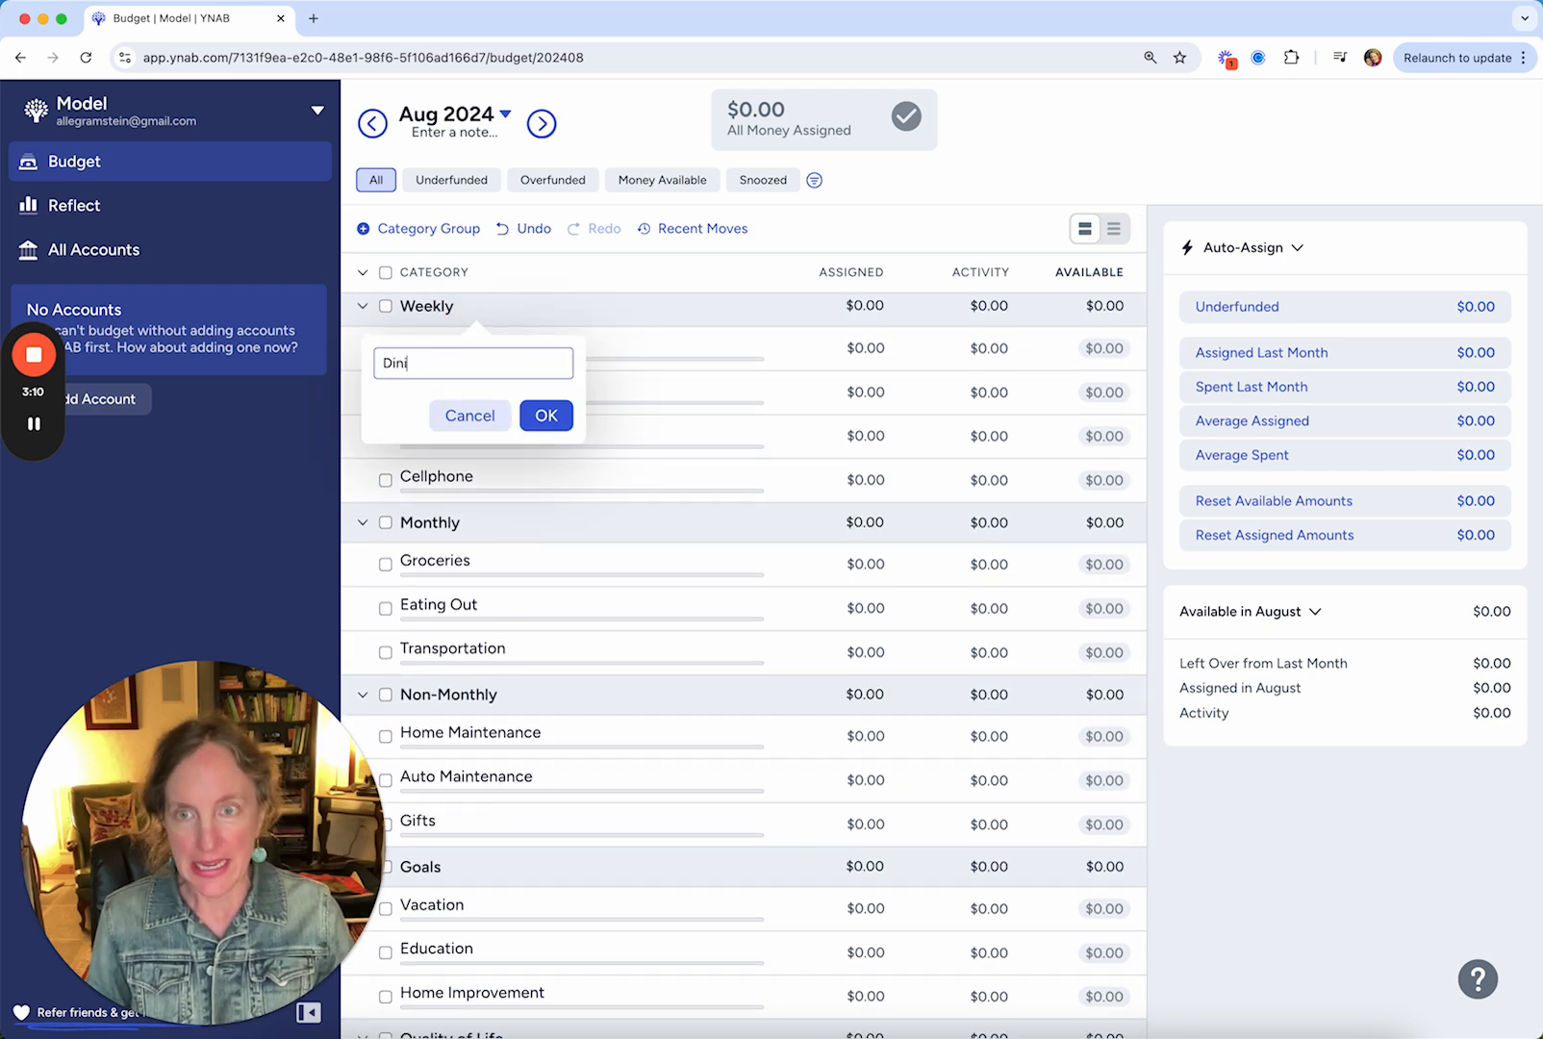
{"action": "type", "text": "ng out"}
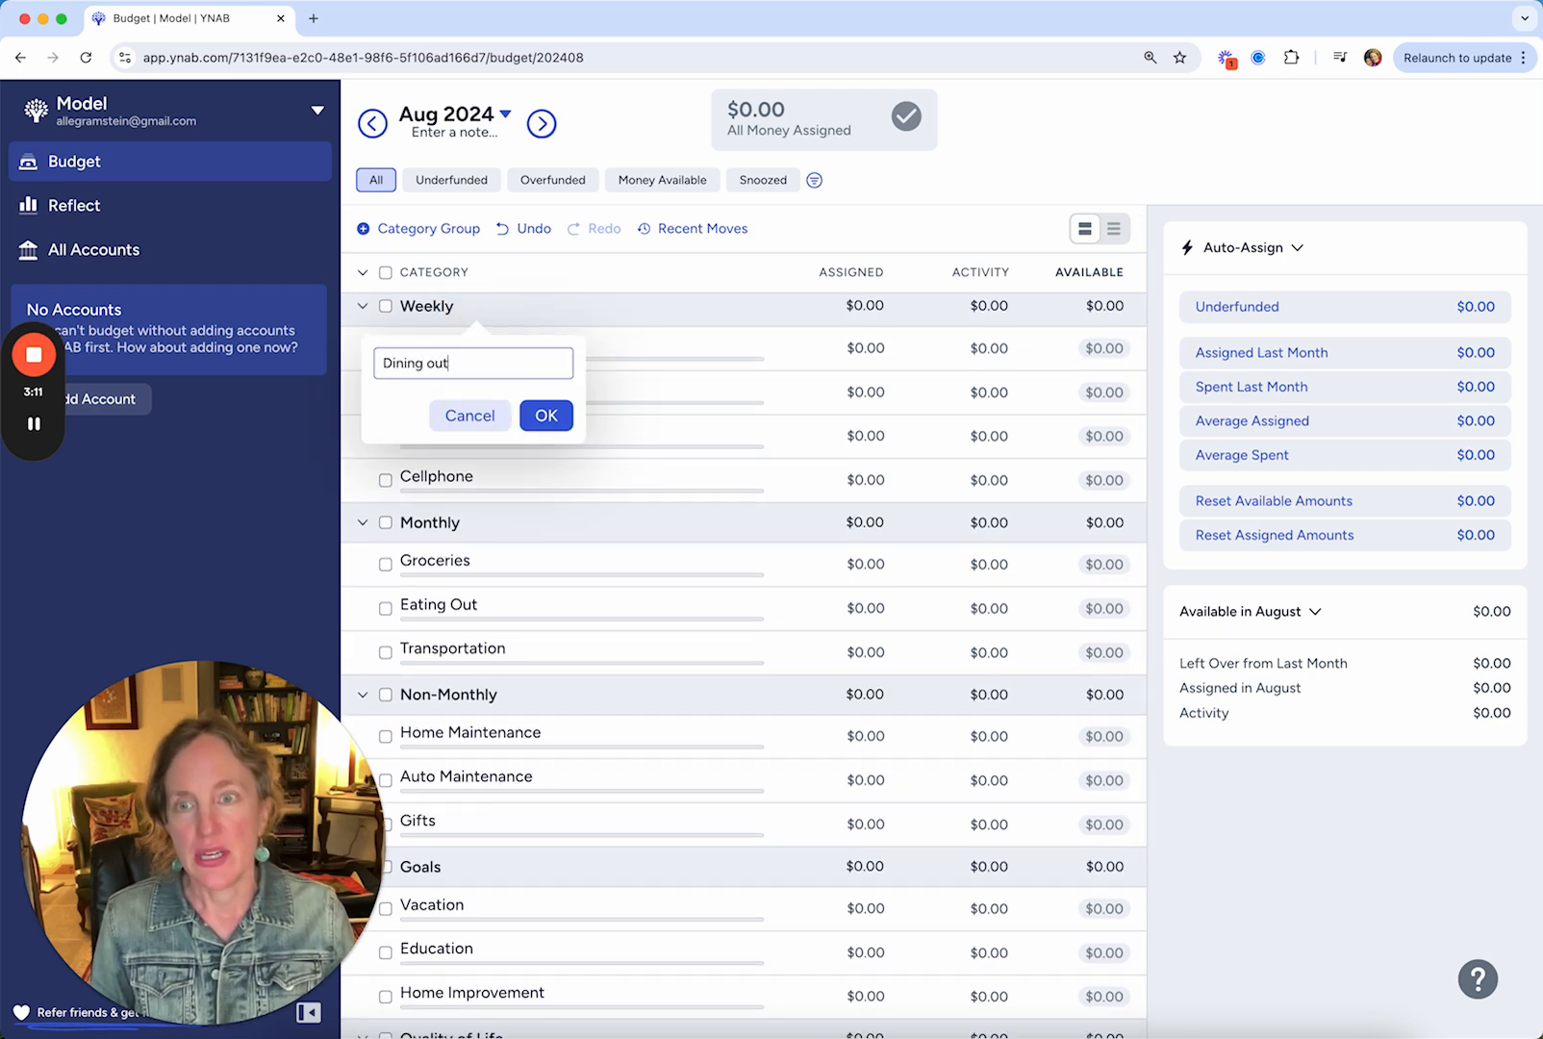
{"action": "left_click", "coordinate": [544, 415]}
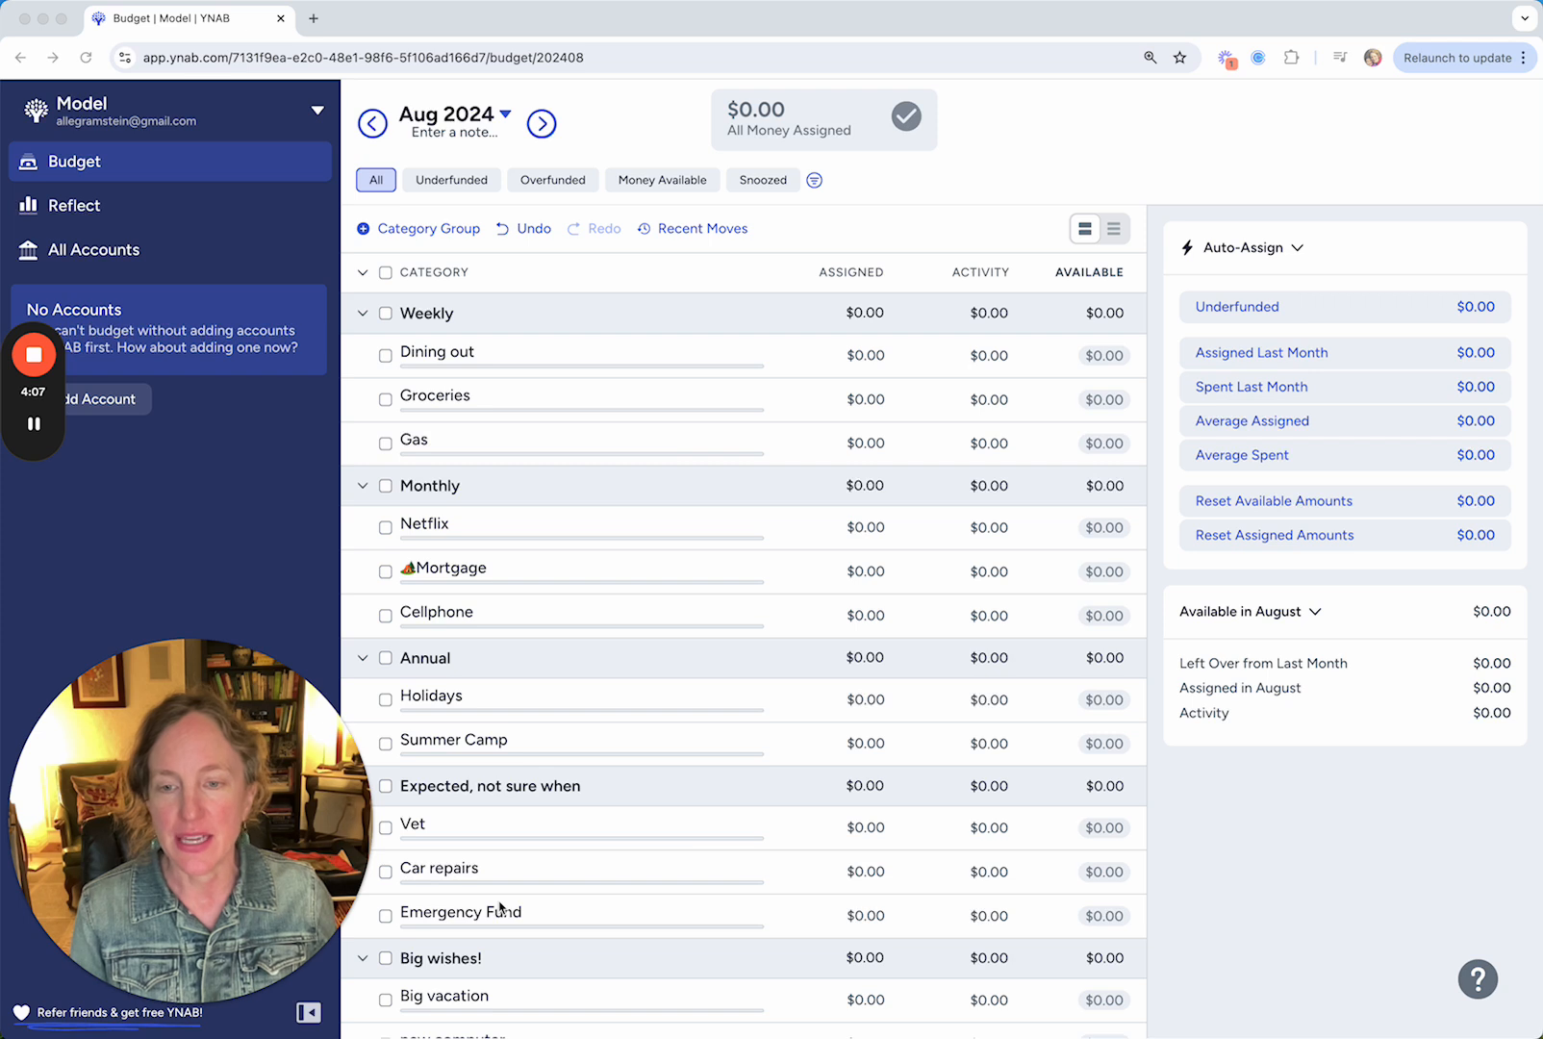
{"action": "scroll", "coordinate": [462, 991], "scroll_direction": "down", "scroll_amount": 1}
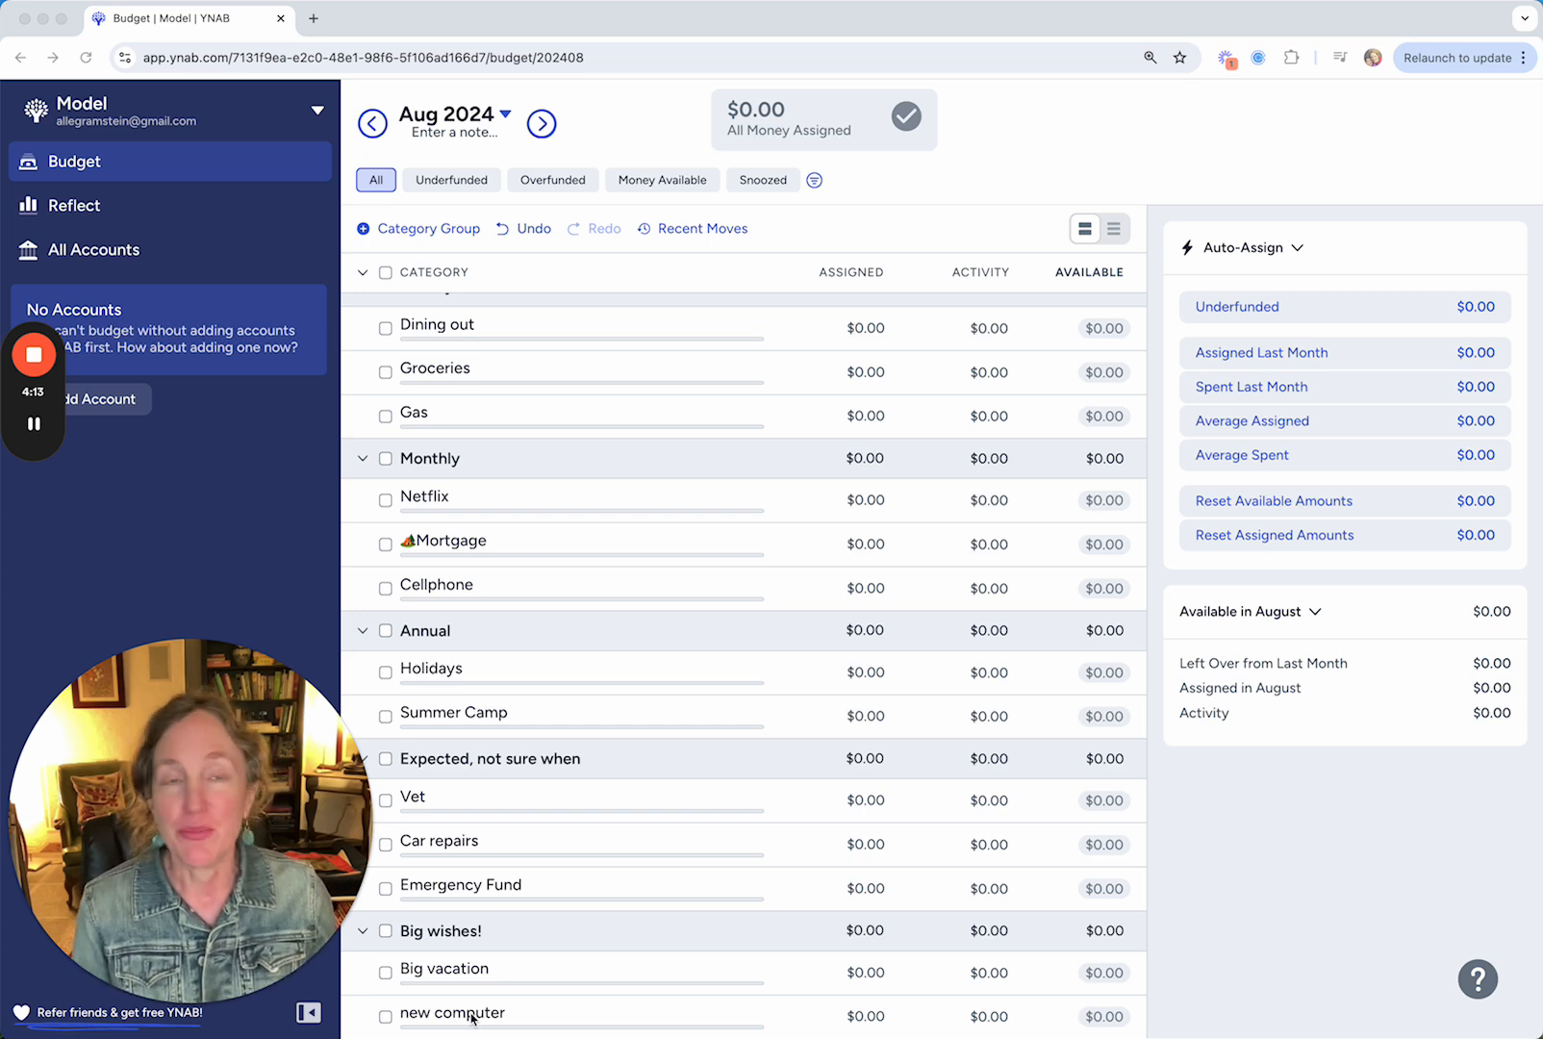
{"action": "scroll", "coordinate": [781, 830], "scroll_direction": "up", "scroll_amount": 1}
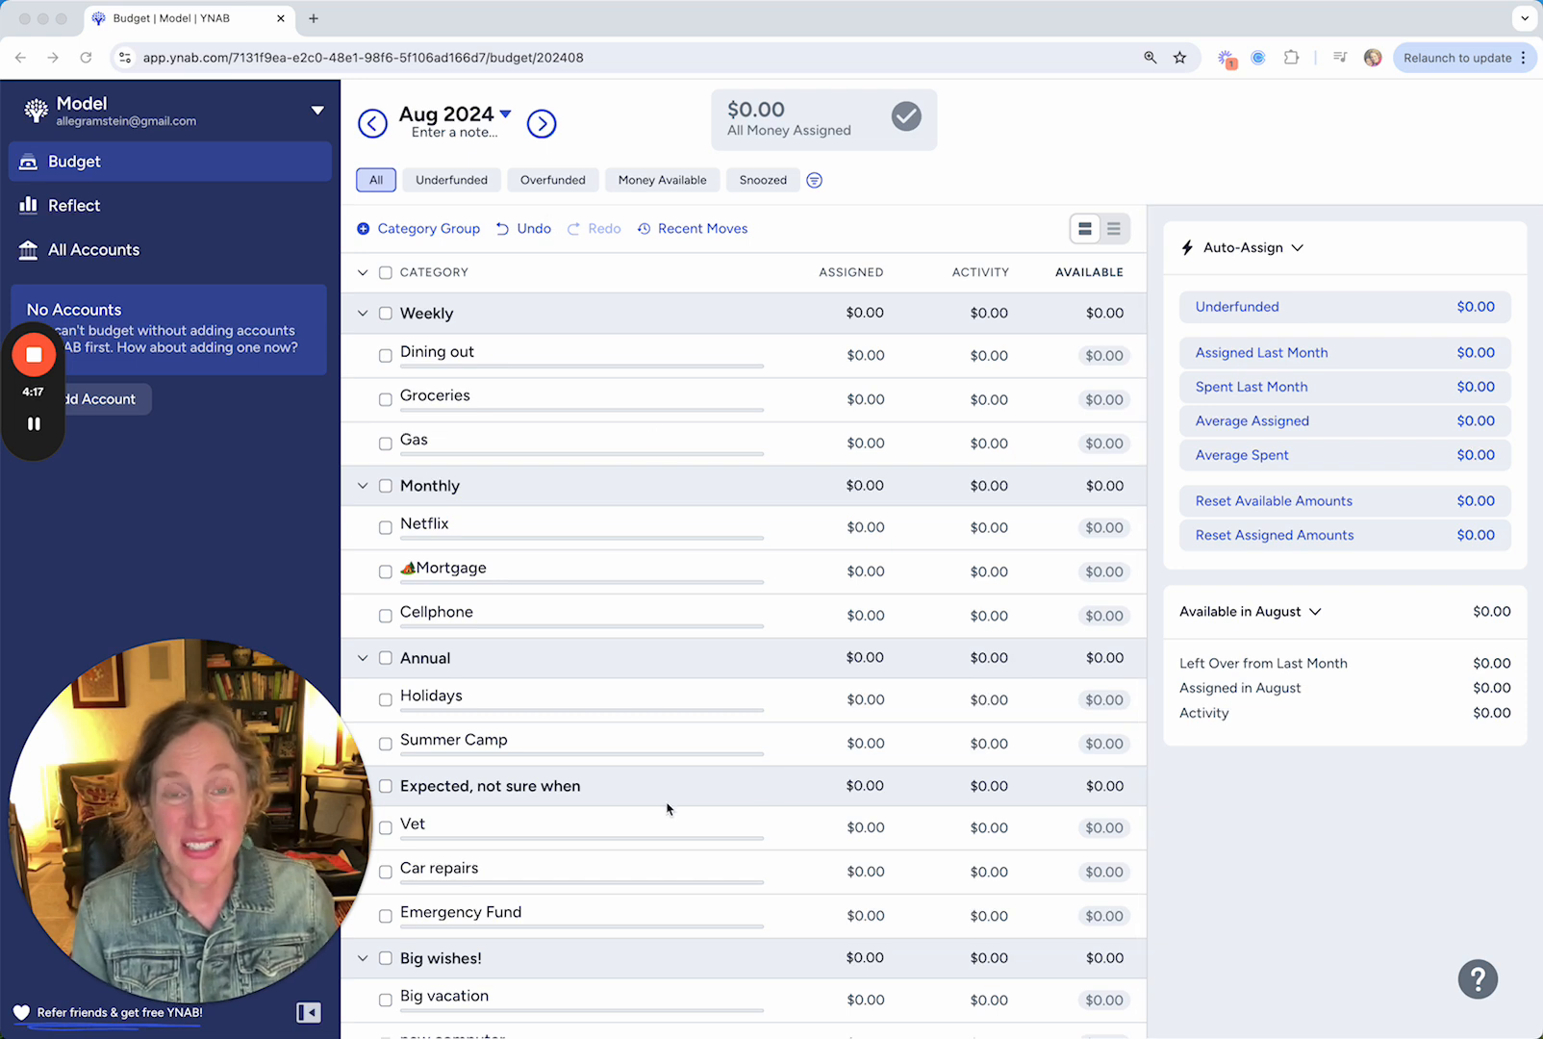
{"action": "left_click", "coordinate": [568, 399]}
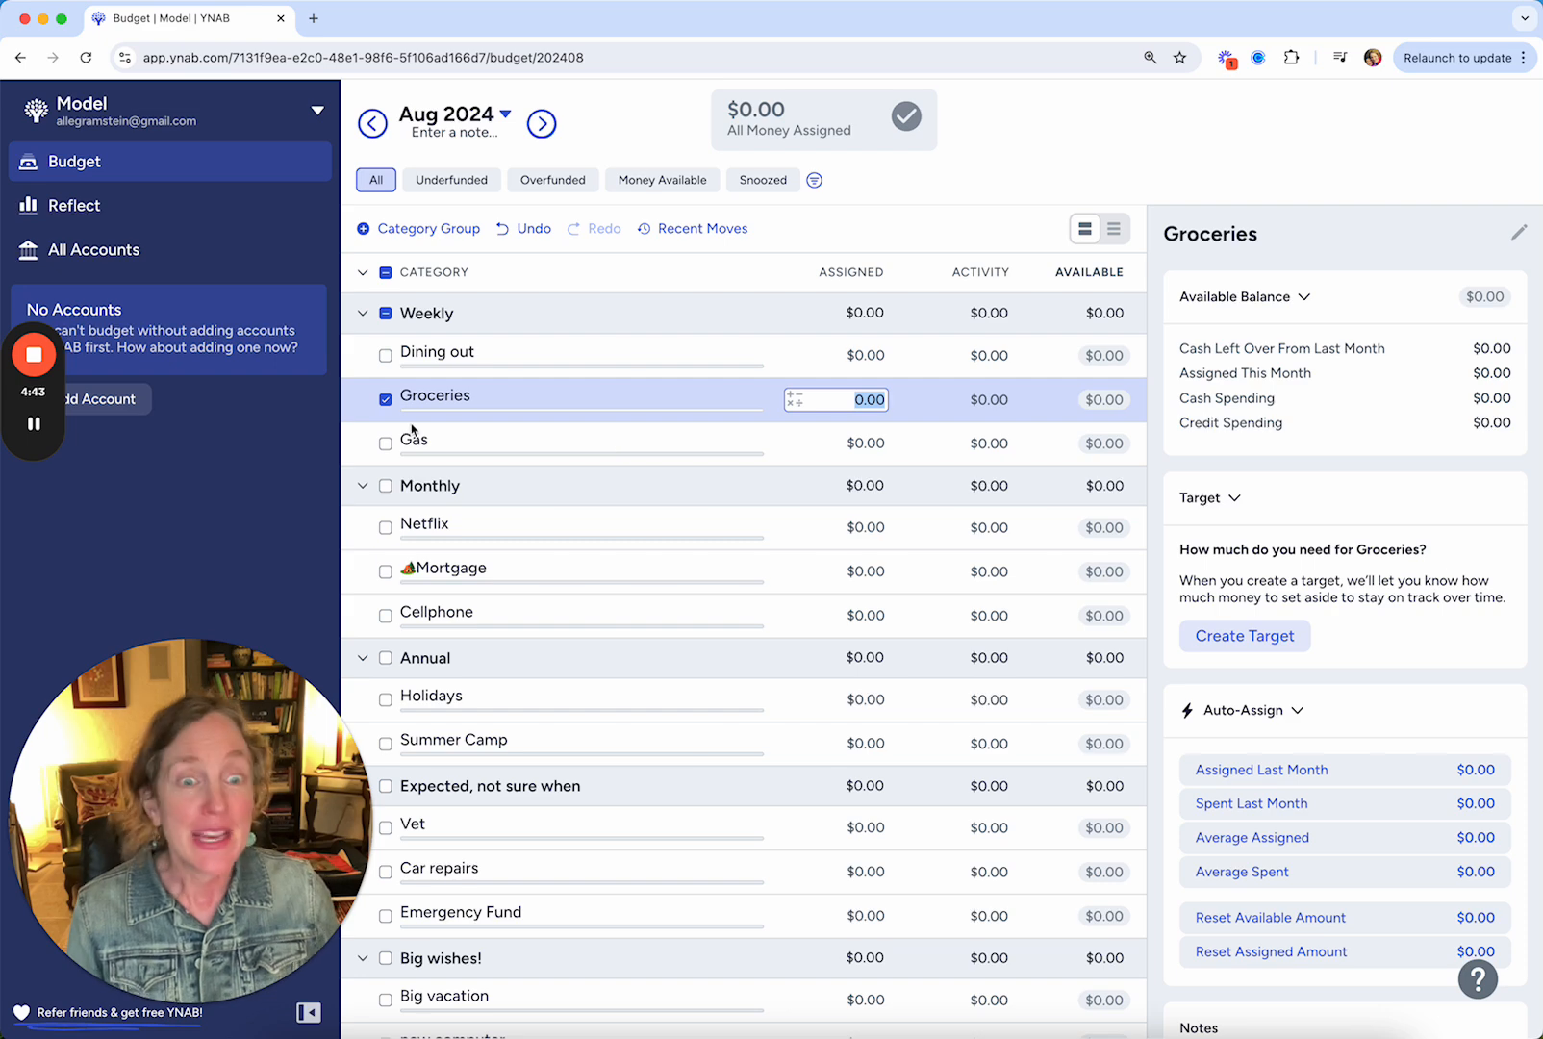
{"action": "left_click", "coordinate": [385, 399]}
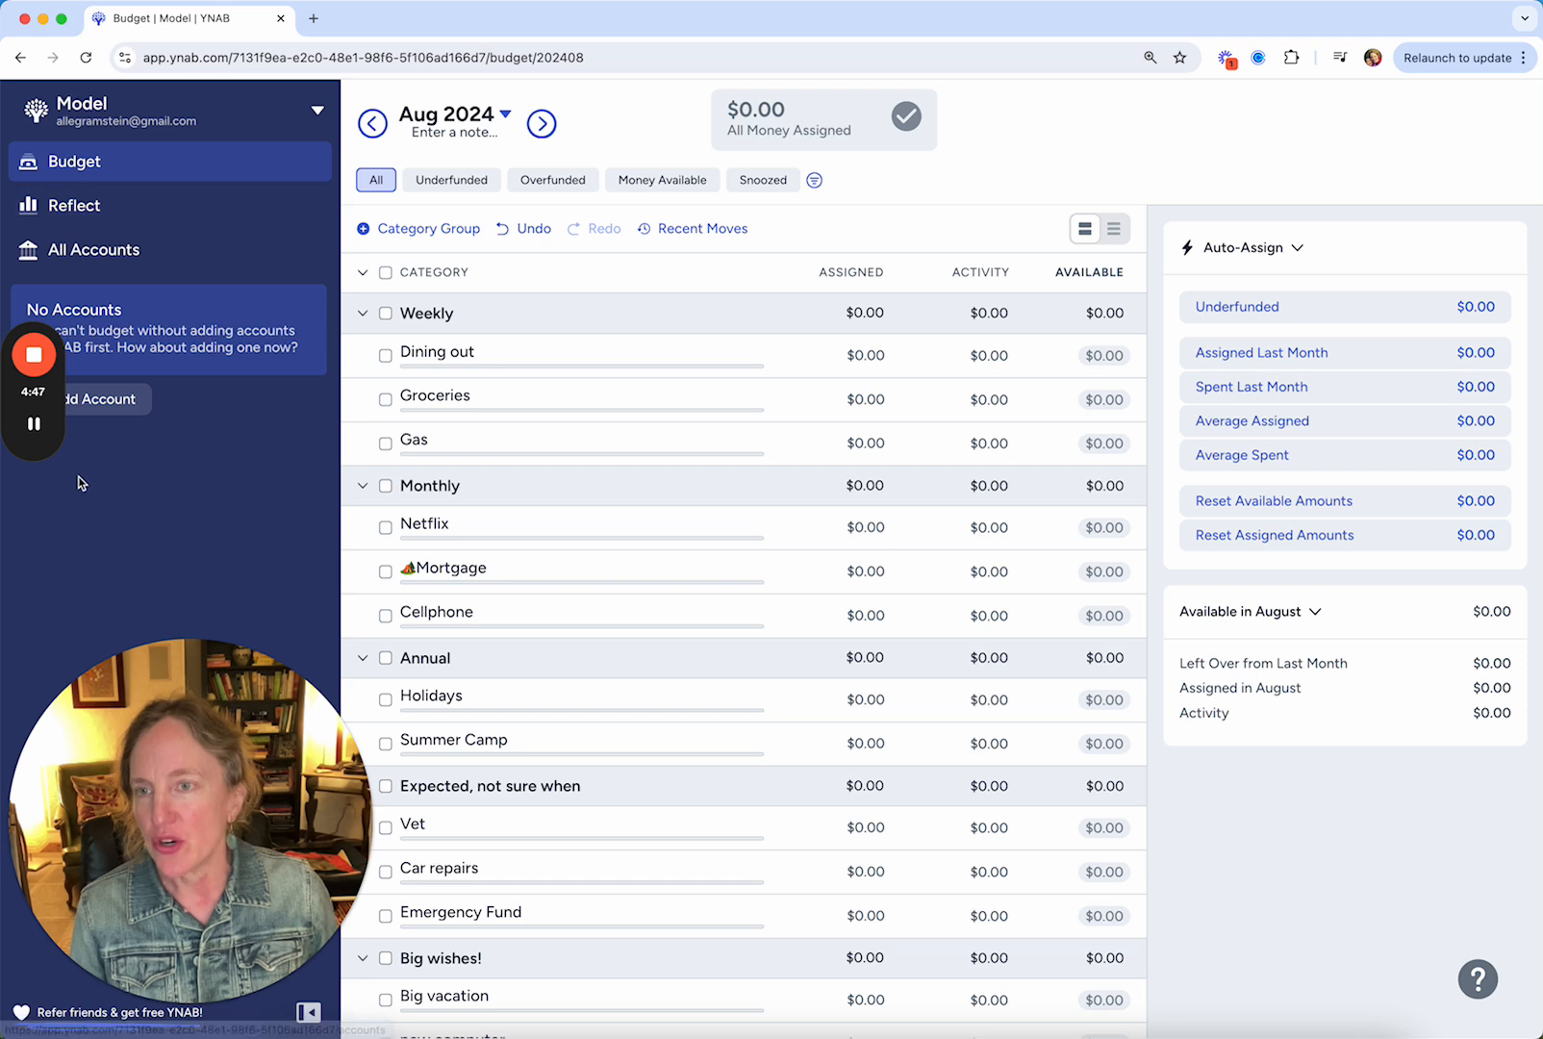
Add an unlinked account nicknamed Checking, with account type Checking and a current balance of 1000
{"action": "left_click", "coordinate": [88, 400]}
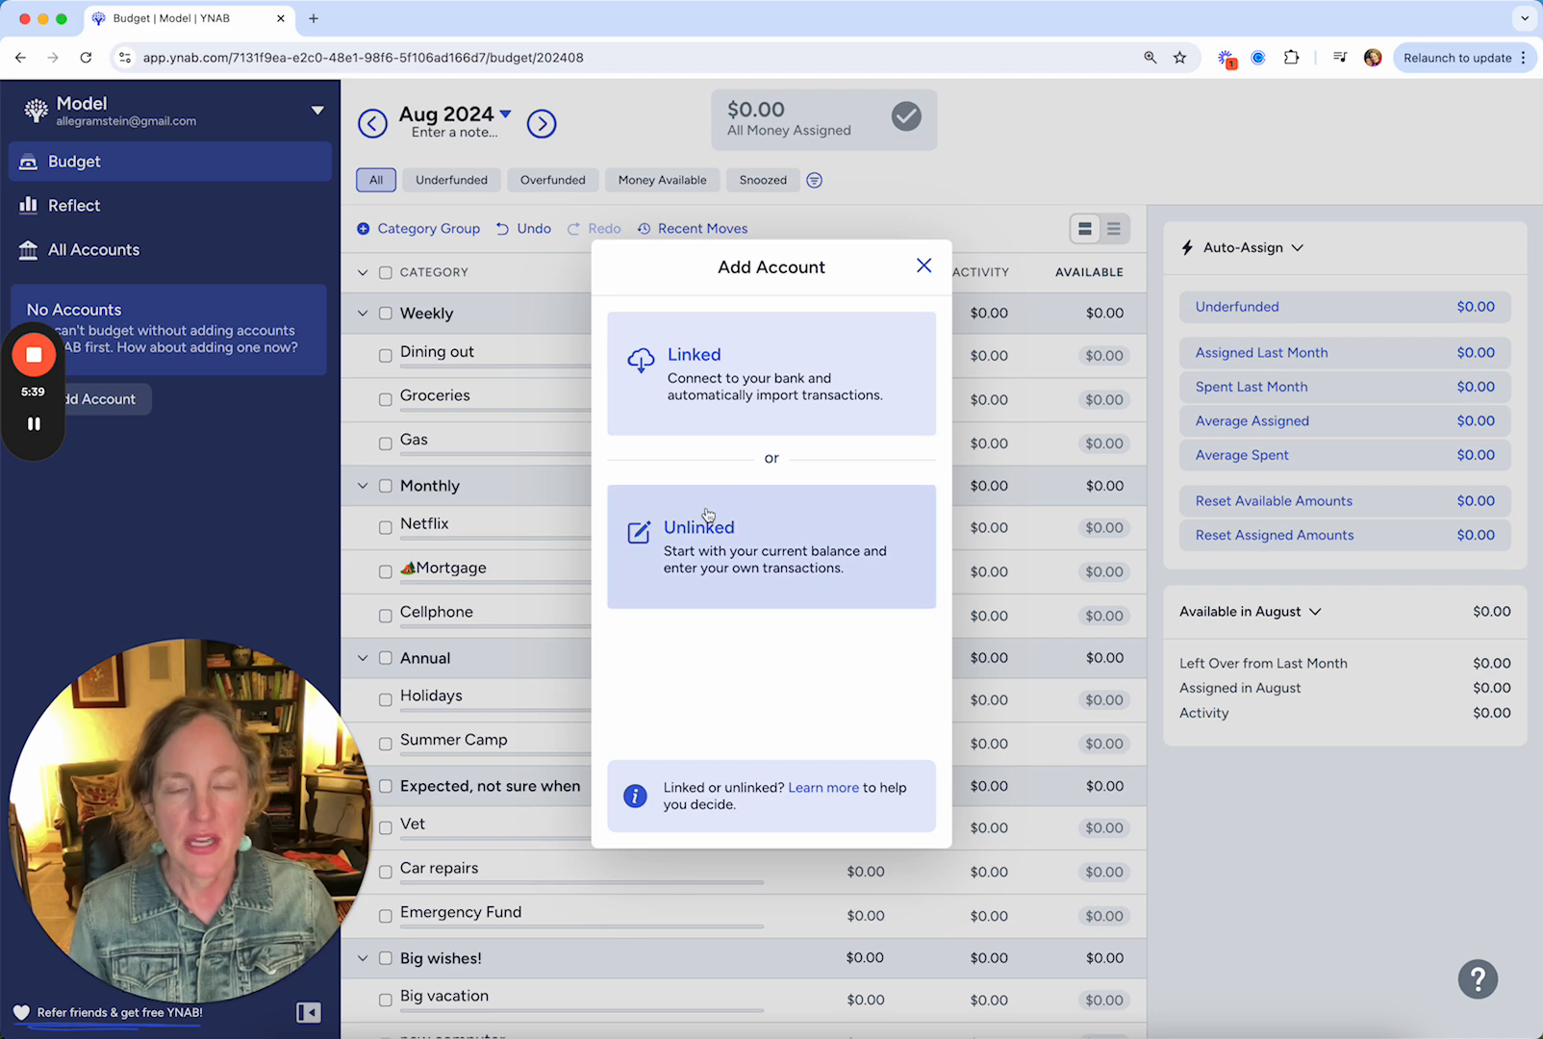
{"action": "left_click", "coordinate": [700, 543]}
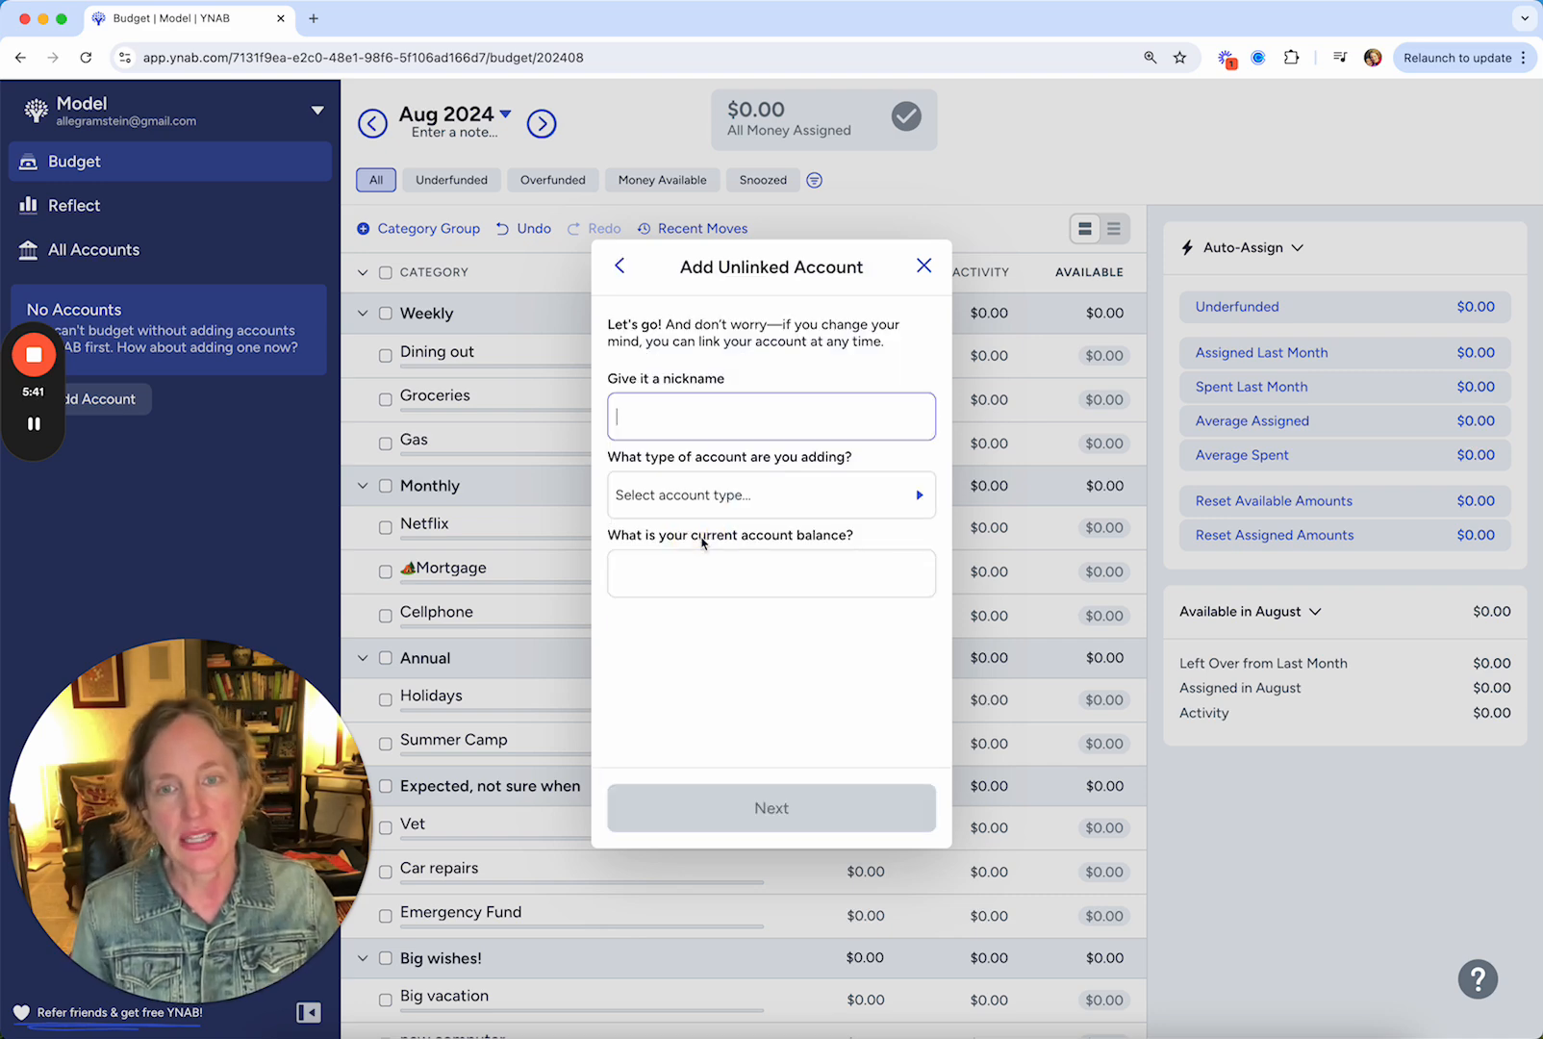
{"action": "type", "text": "Checking"}
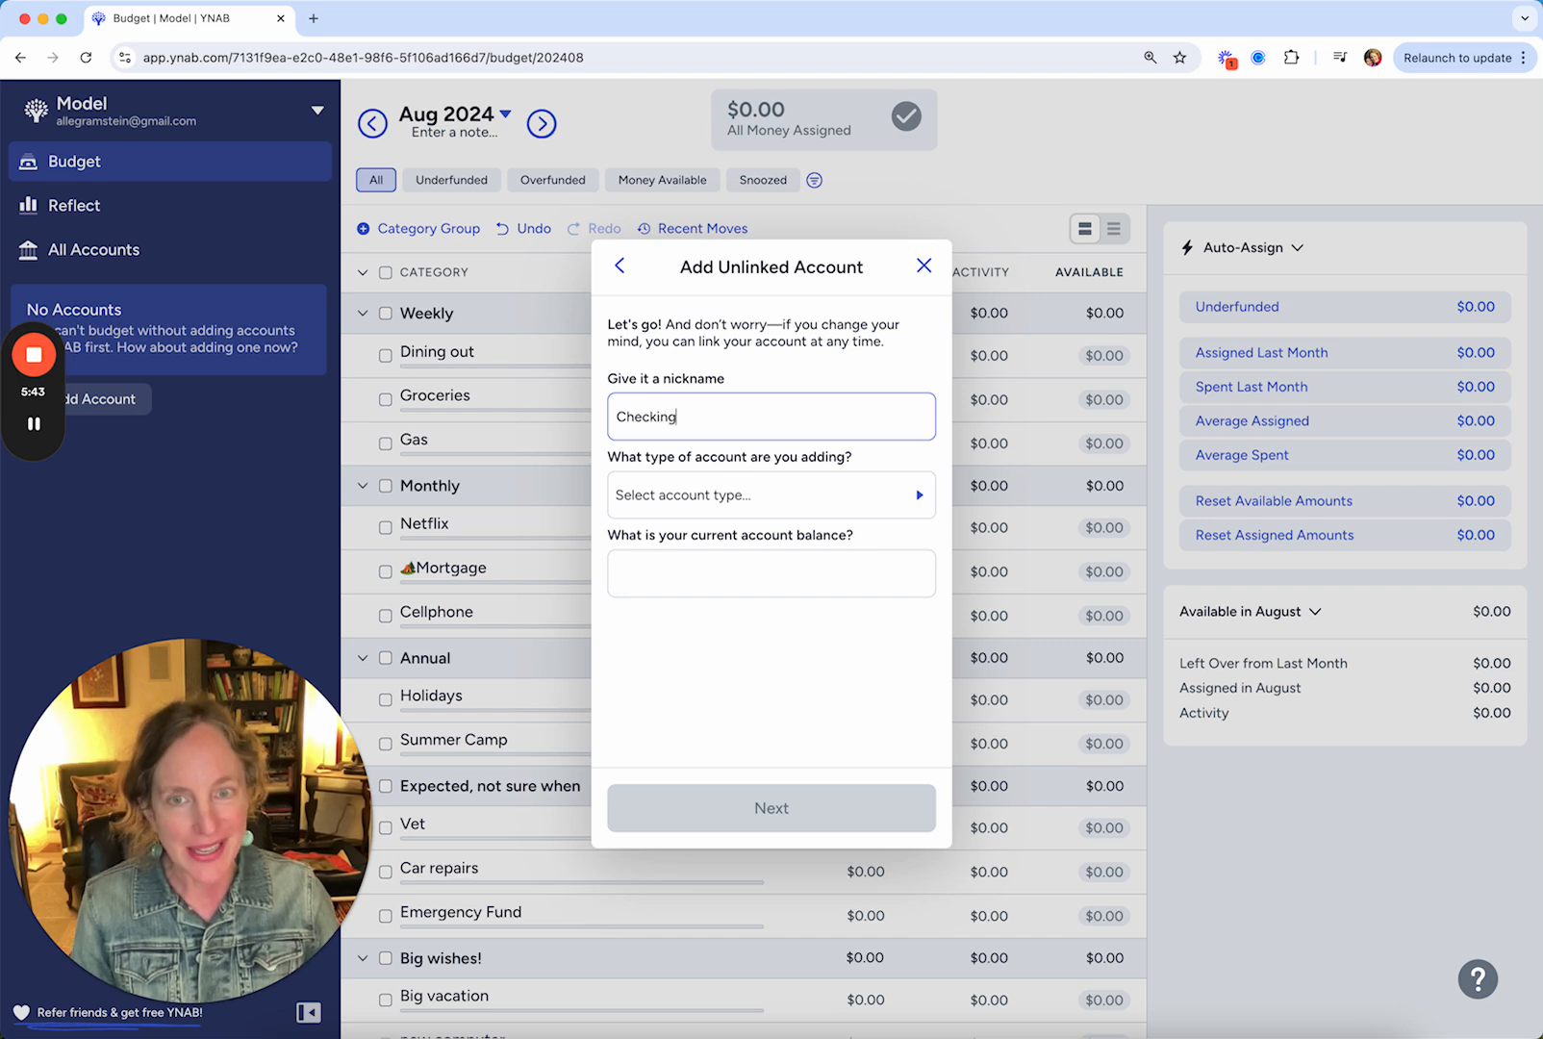
{"action": "left_click", "coordinate": [750, 500]}
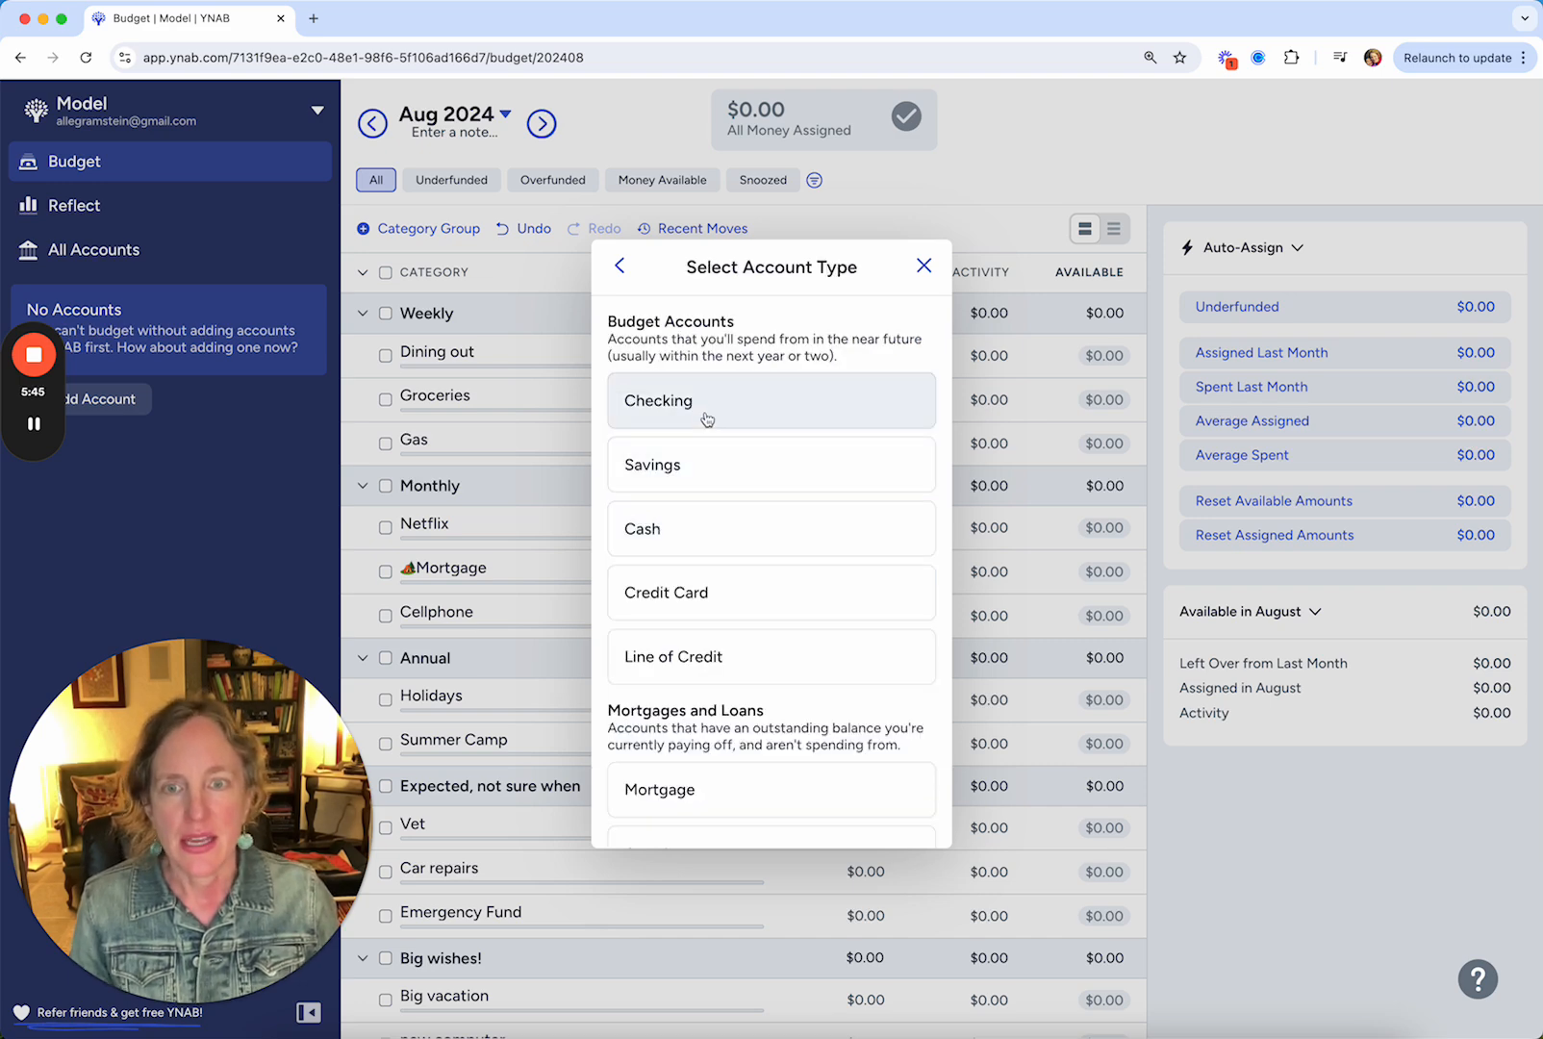
{"action": "left_click", "coordinate": [706, 416]}
{"action": "left_click", "coordinate": [737, 573]}
{"action": "type", "text": "1000"}
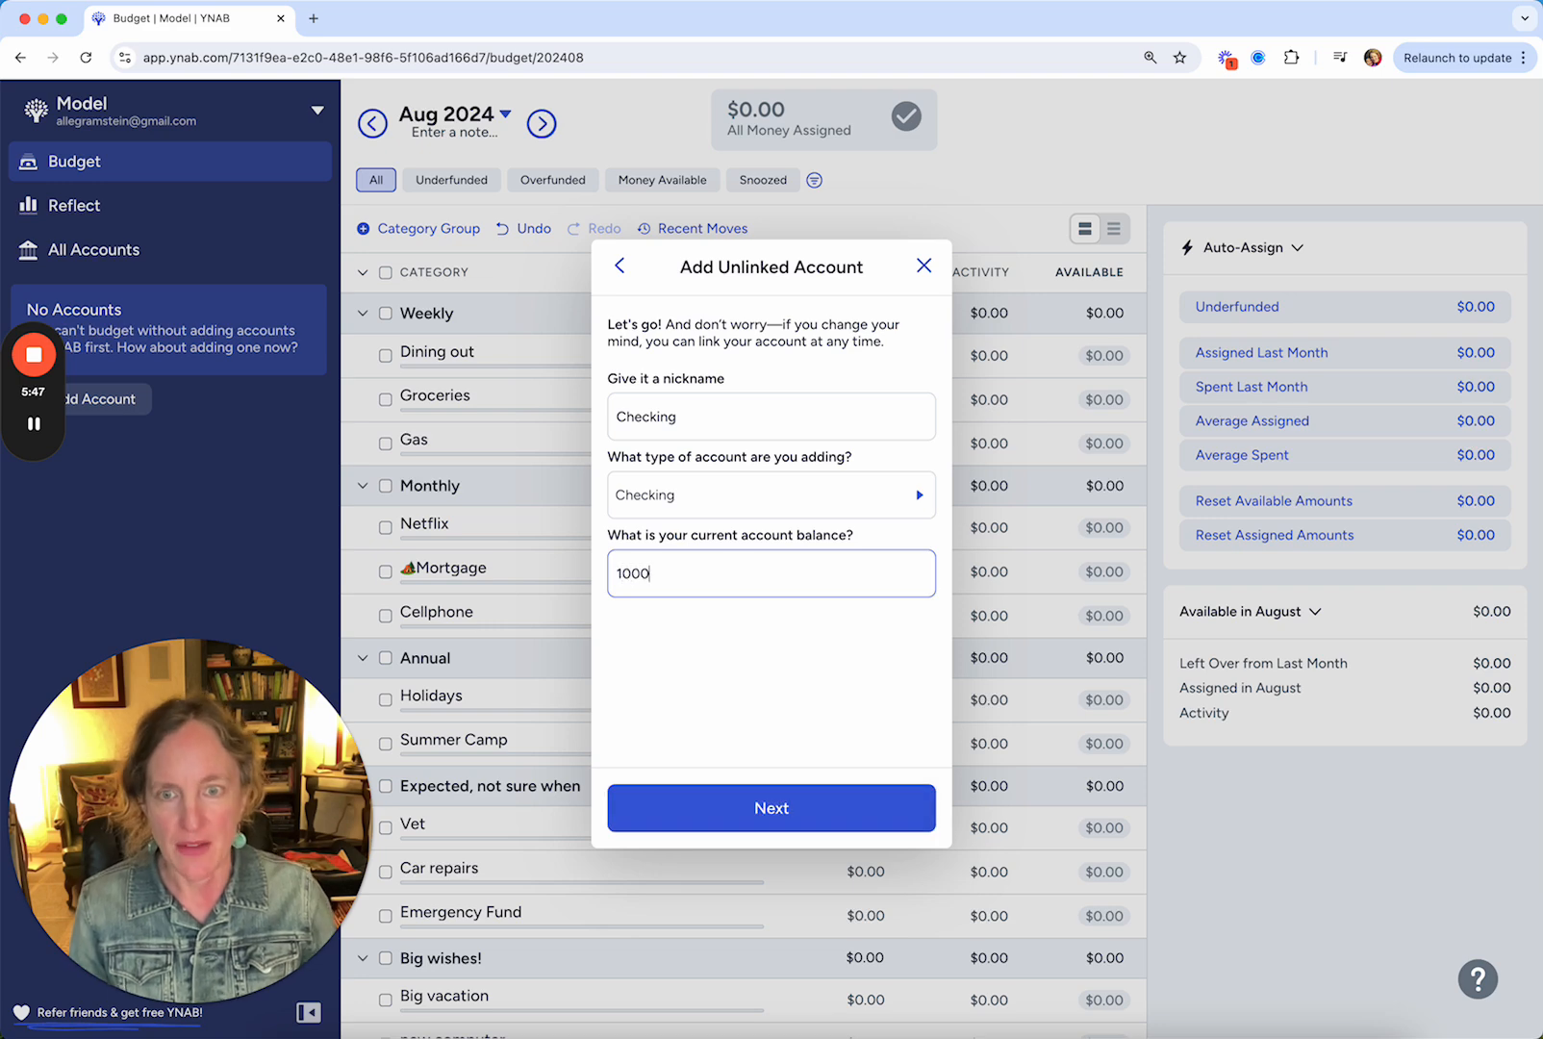
{"action": "left_click", "coordinate": [799, 818]}
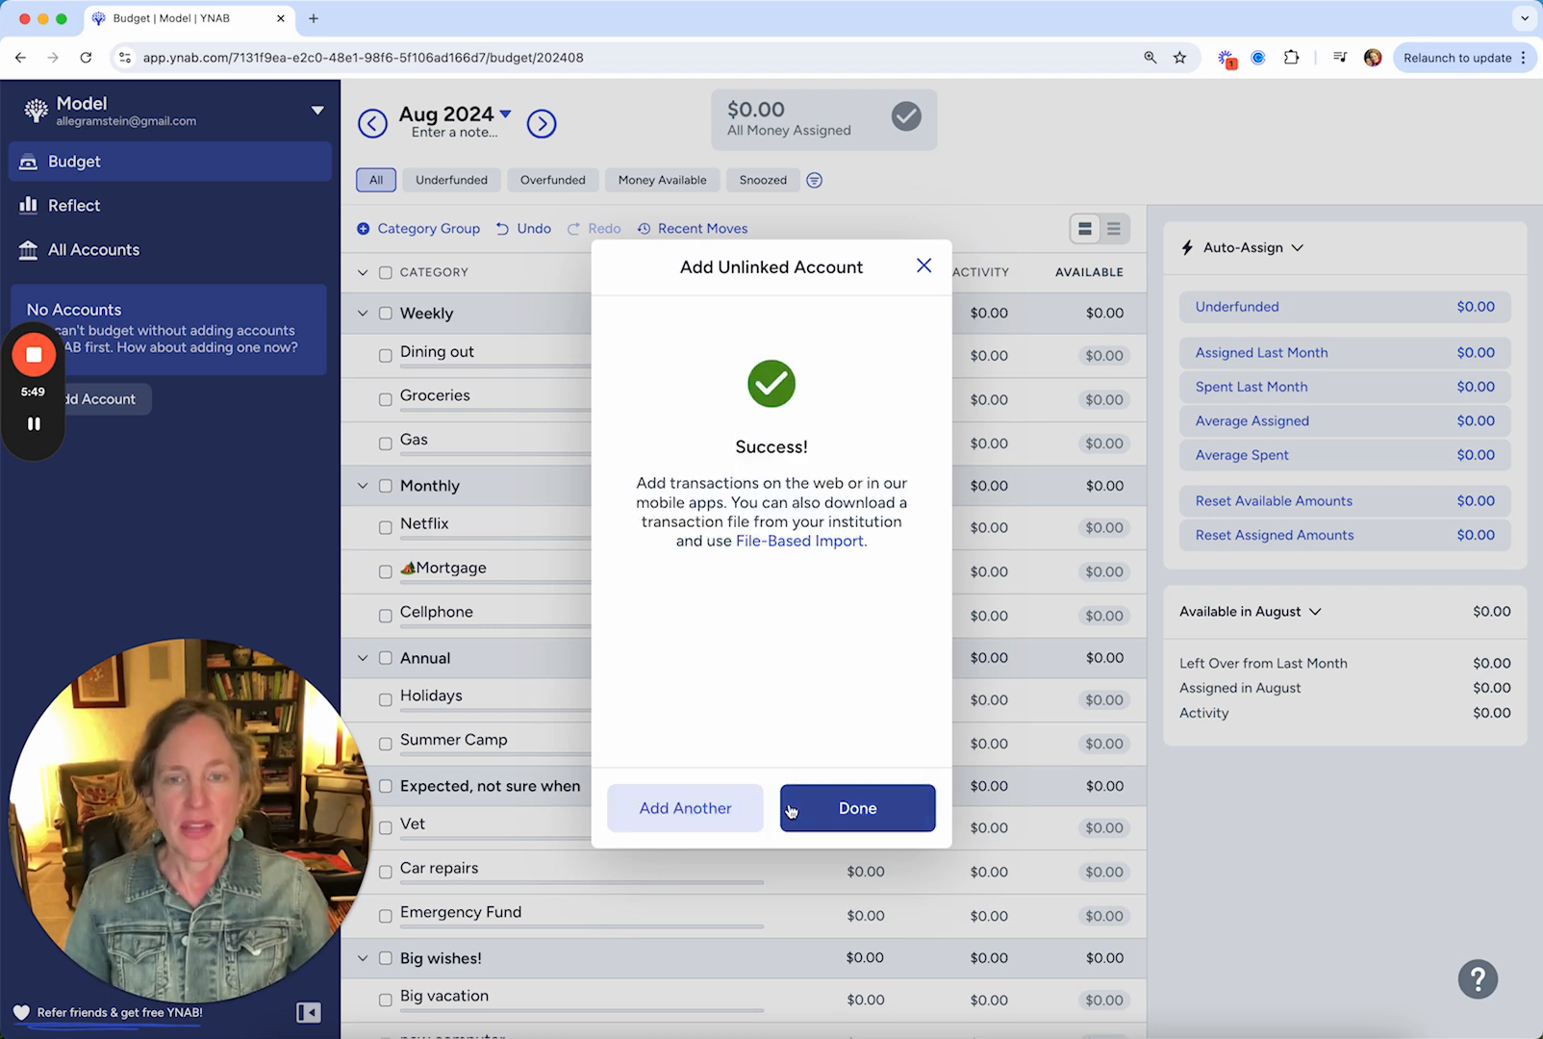
{"action": "left_click", "coordinate": [814, 814]}
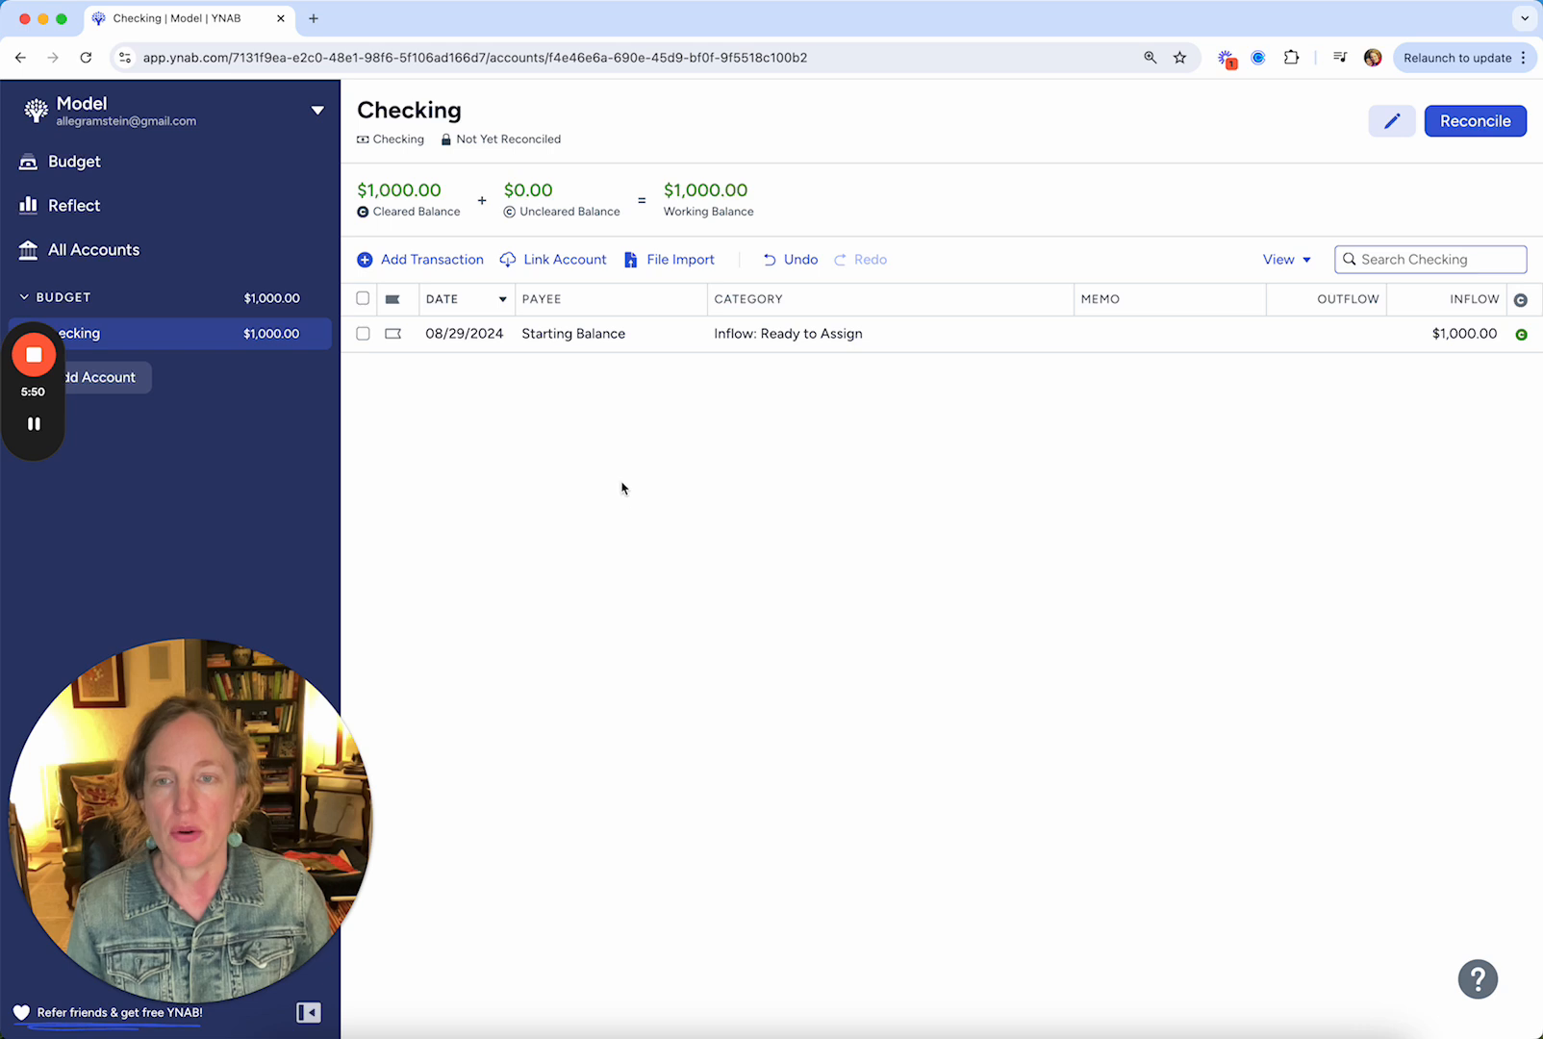
View the money ready to assign in the August budget and the Checking account's transactions, and return to the budget
{"action": "left_click", "coordinate": [65, 161]}
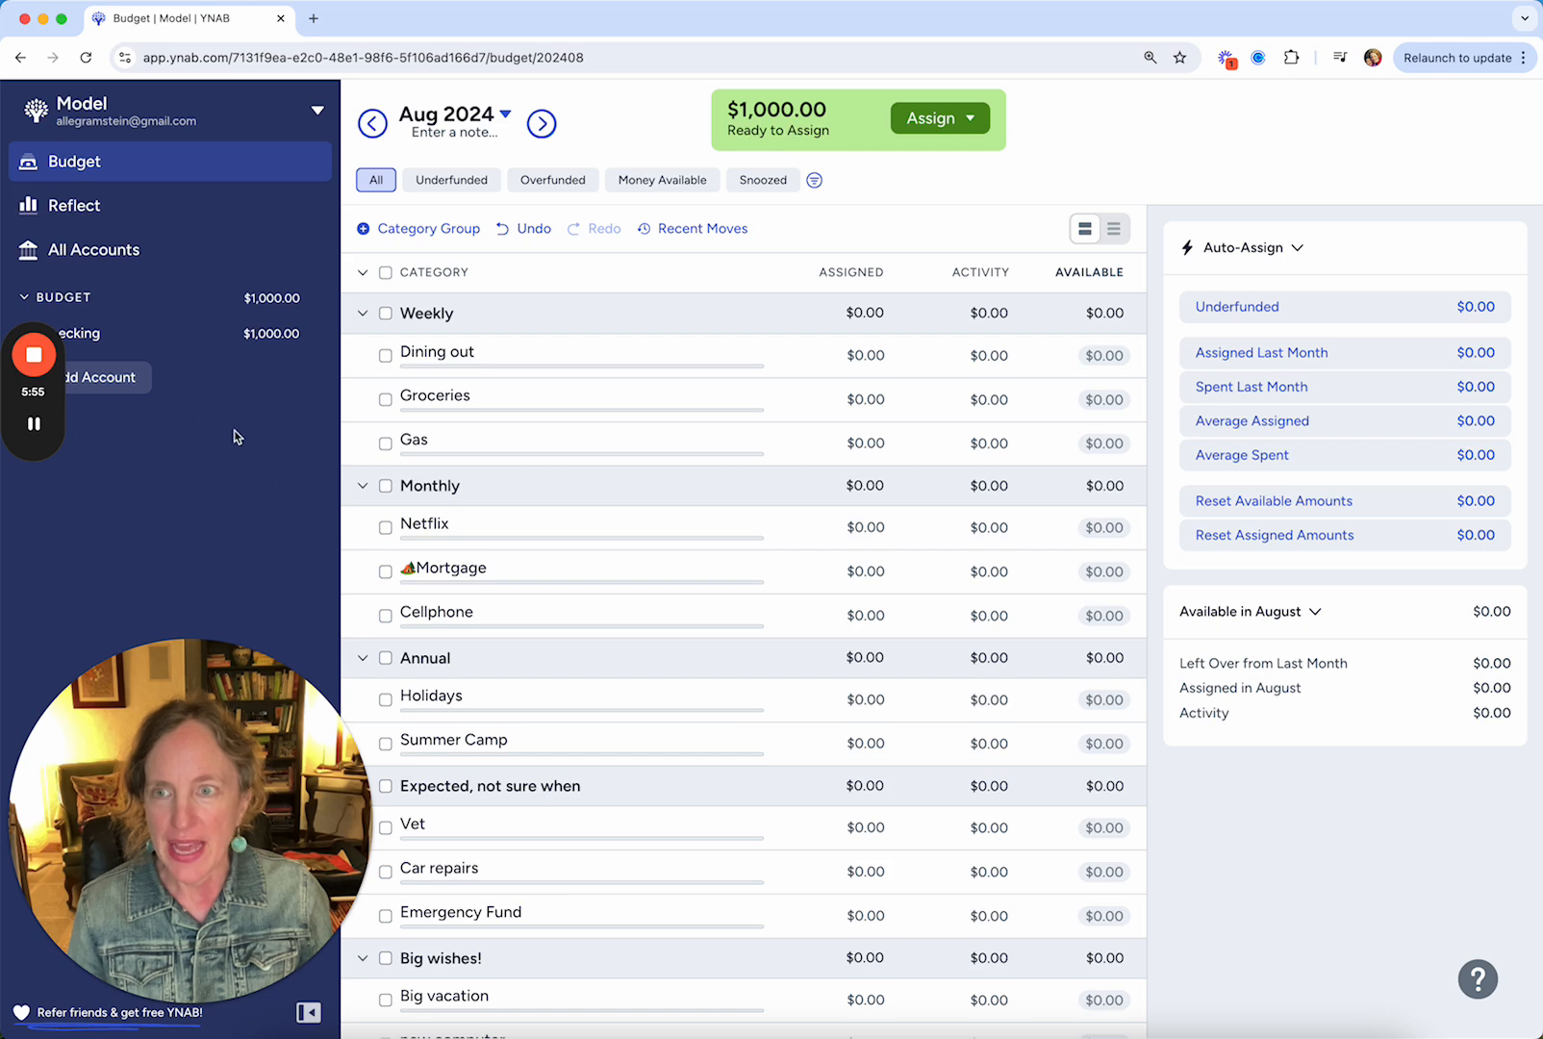
{"action": "left_click", "coordinate": [75, 335]}
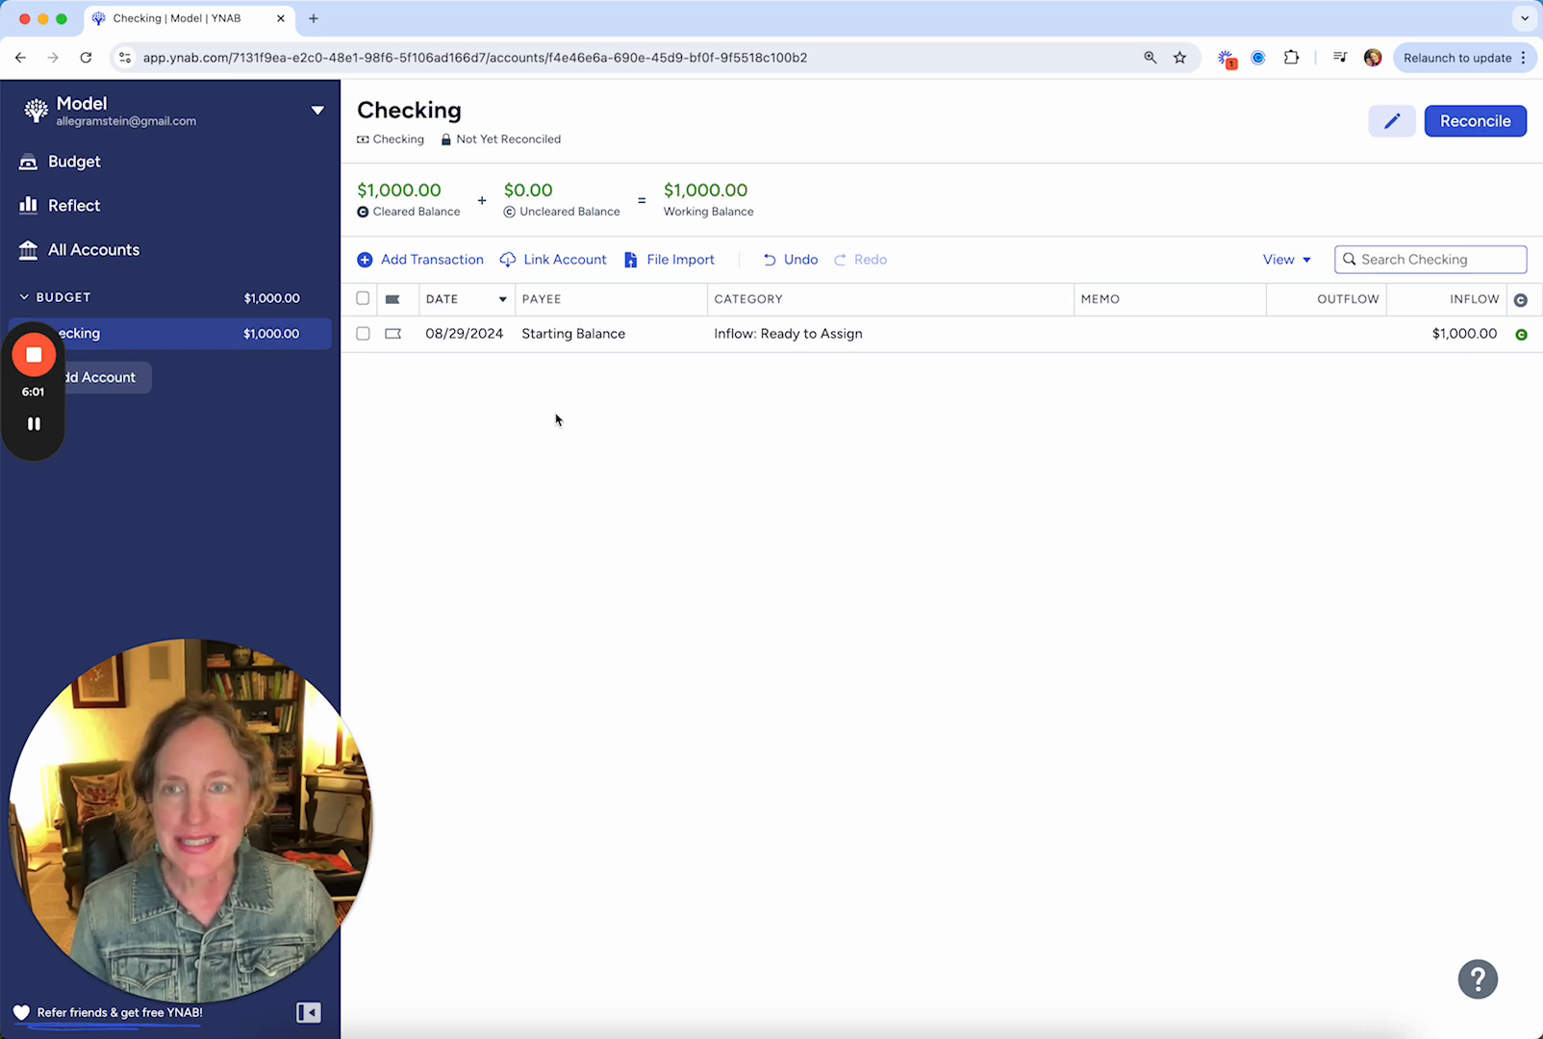
{"action": "left_click", "coordinate": [71, 161]}
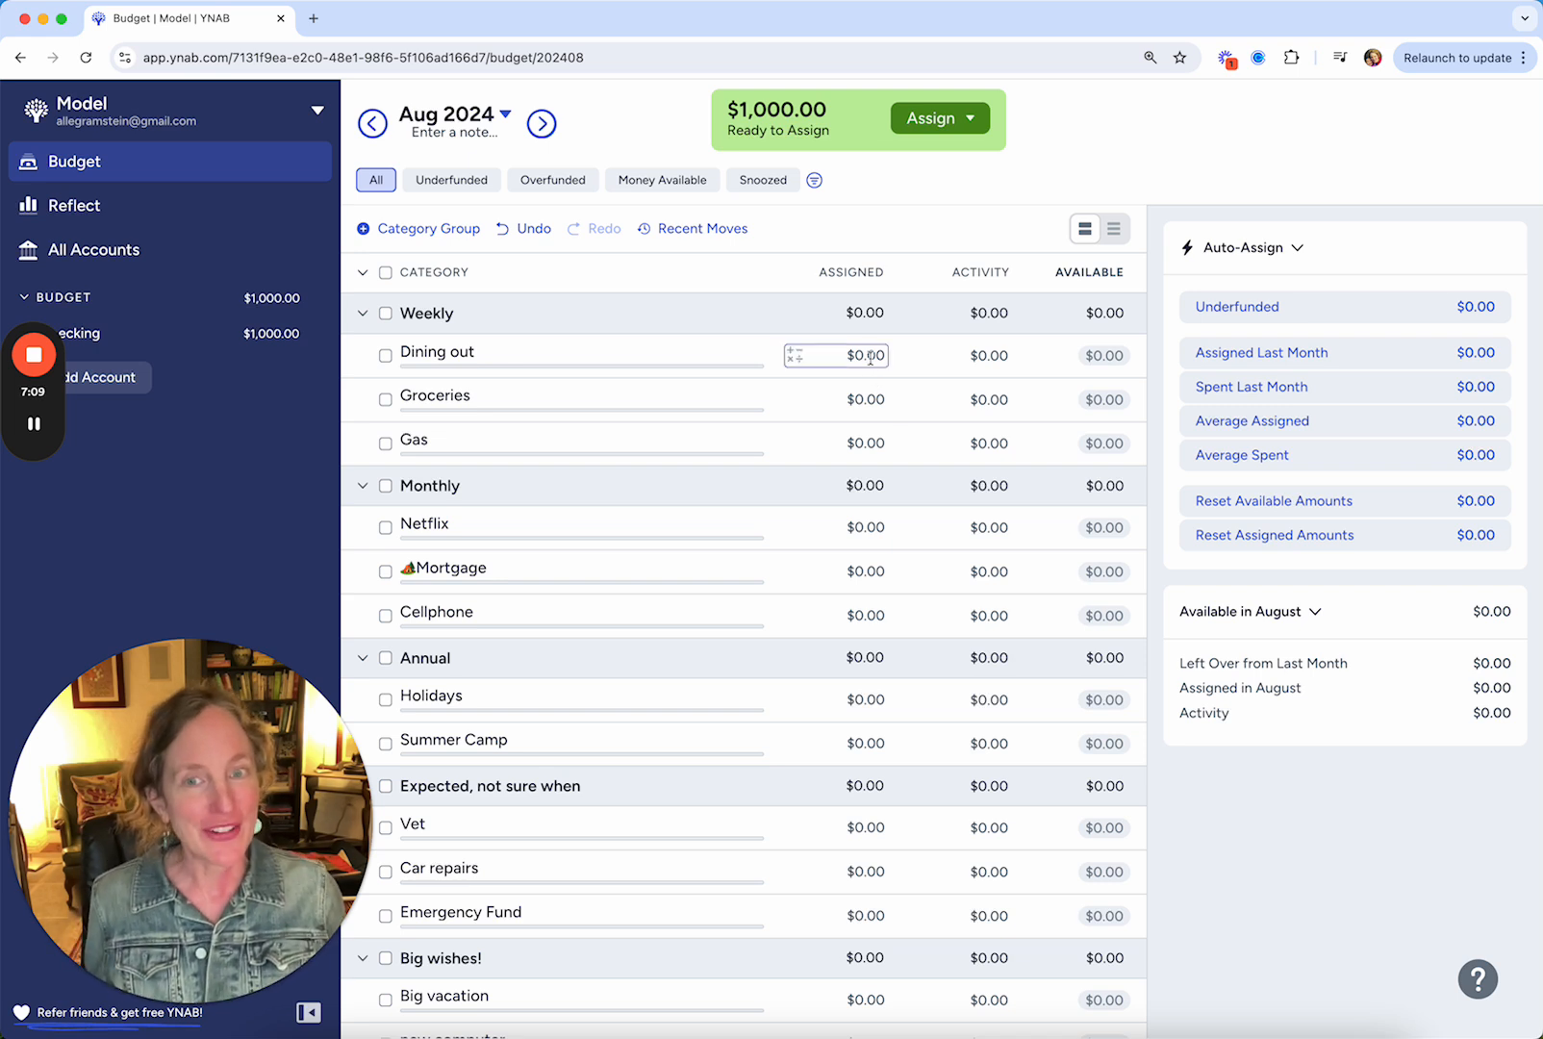
Assign $250 to the Groceries category for August 2024
{"action": "left_click", "coordinate": [863, 402]}
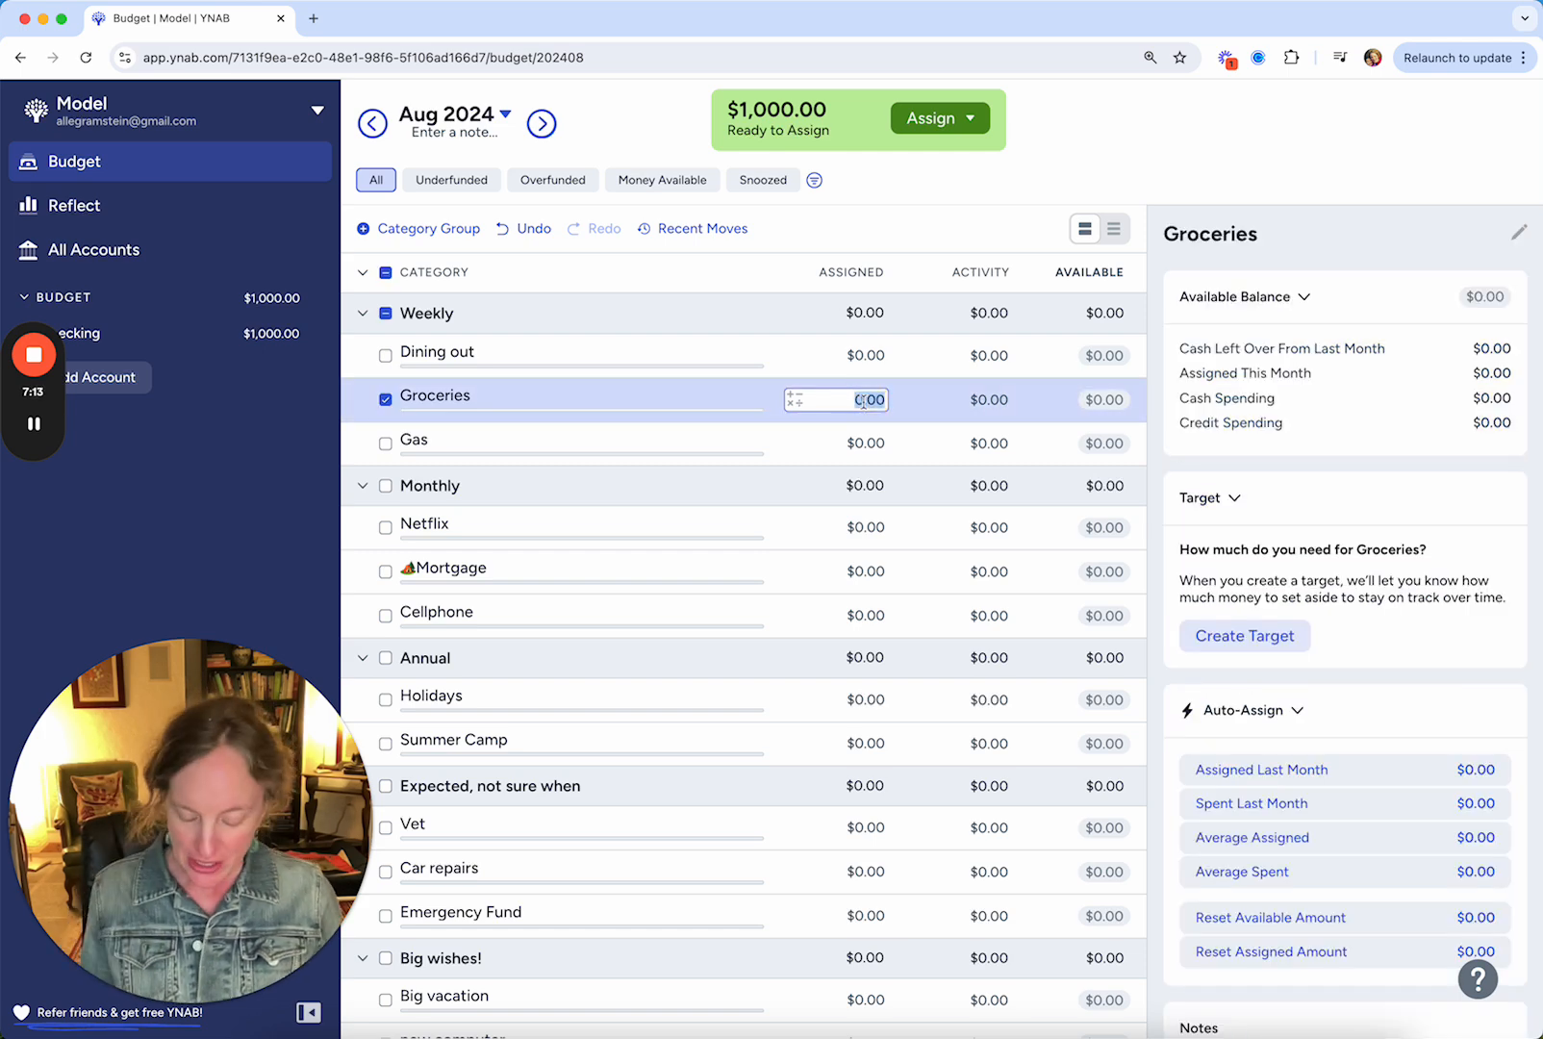
{"action": "type", "text": "250"}
{"action": "key", "text": "Return"}
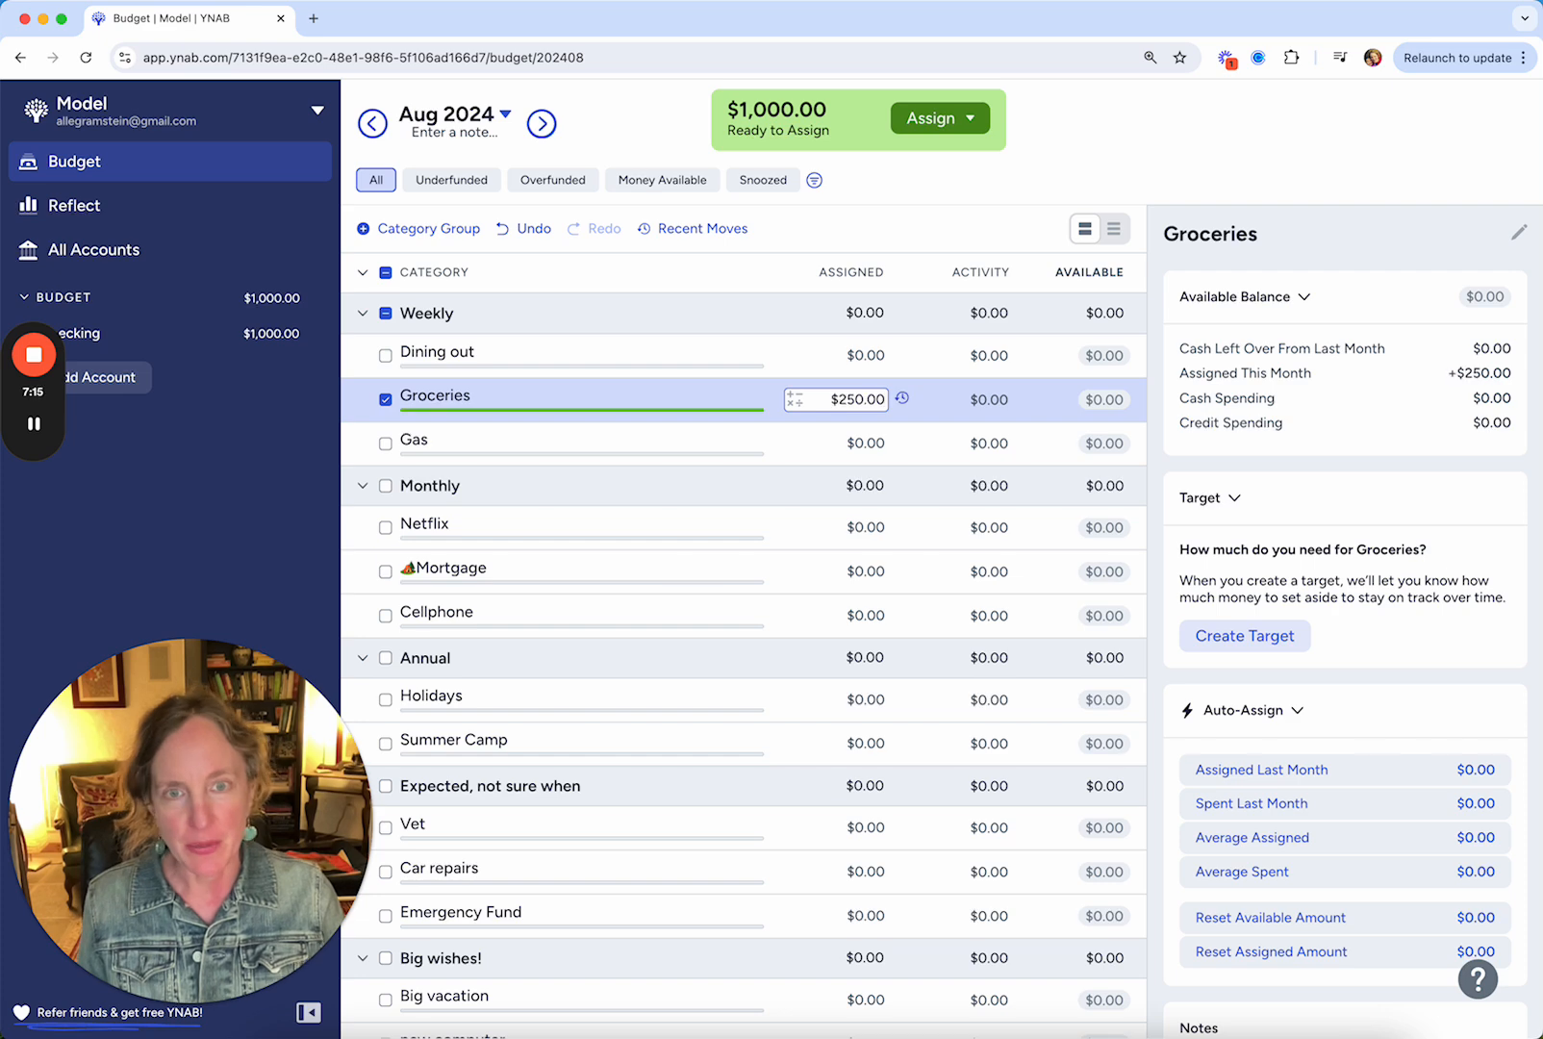
Assign $50 to the Gas category and $100 to the Dining out category for August 2024
{"action": "left_click", "coordinate": [878, 446]}
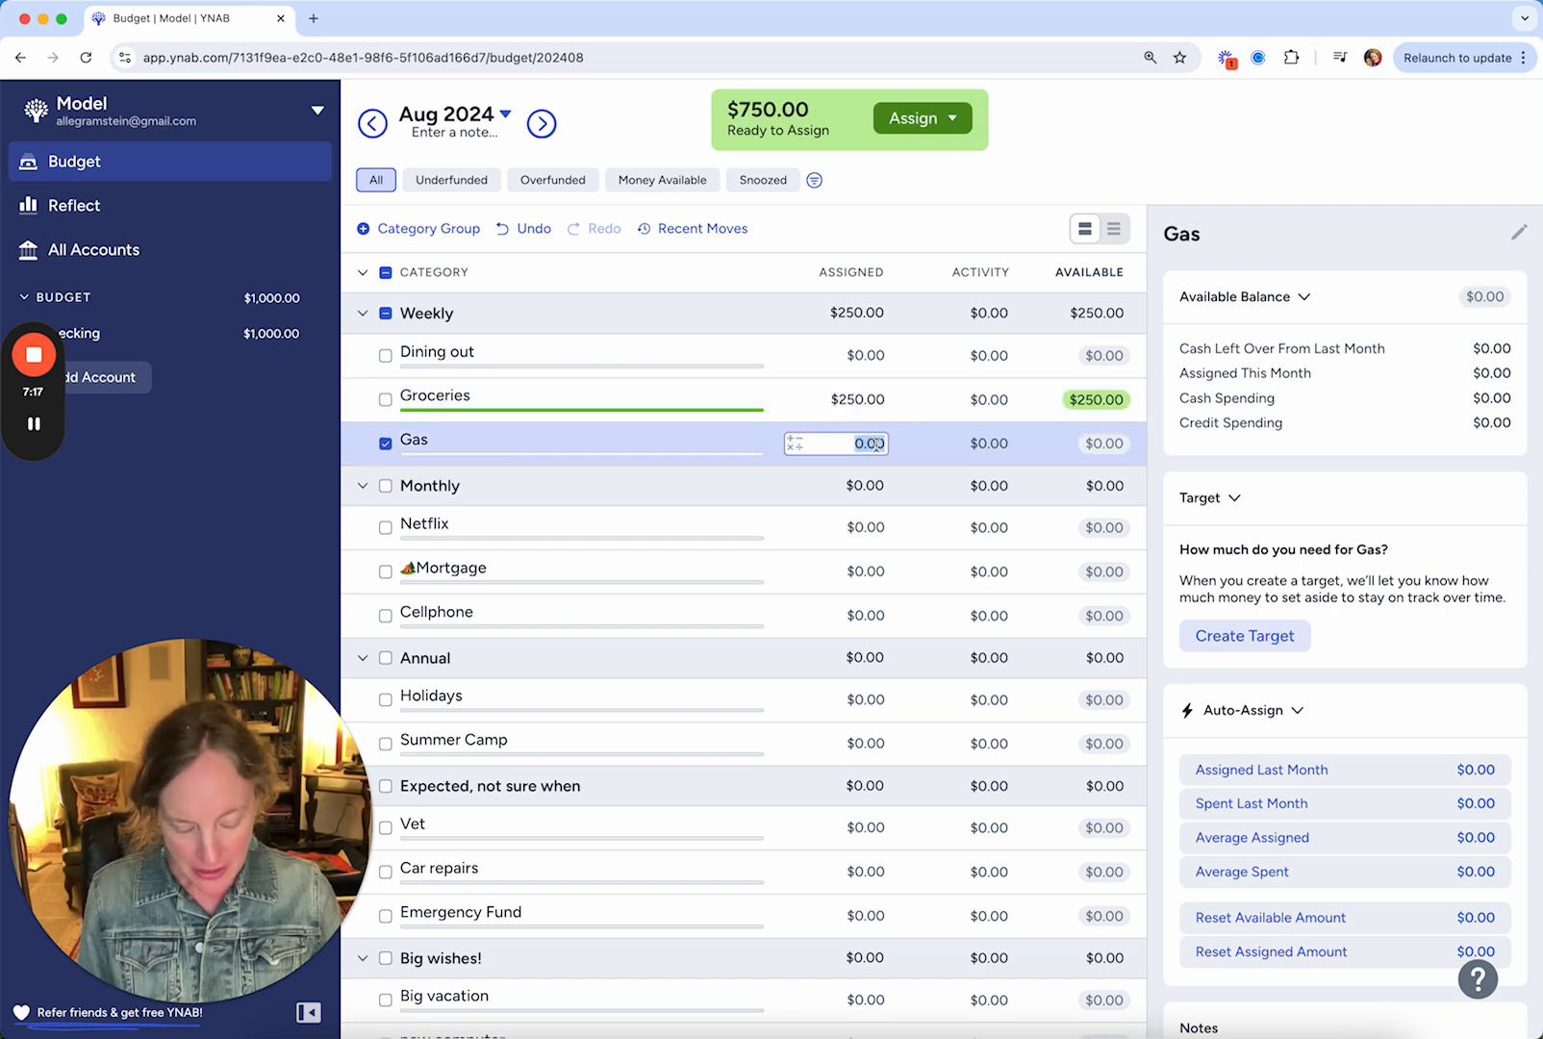
{"action": "type", "text": "50"}
{"action": "key", "text": "Return"}
{"action": "left_click", "coordinate": [923, 353]}
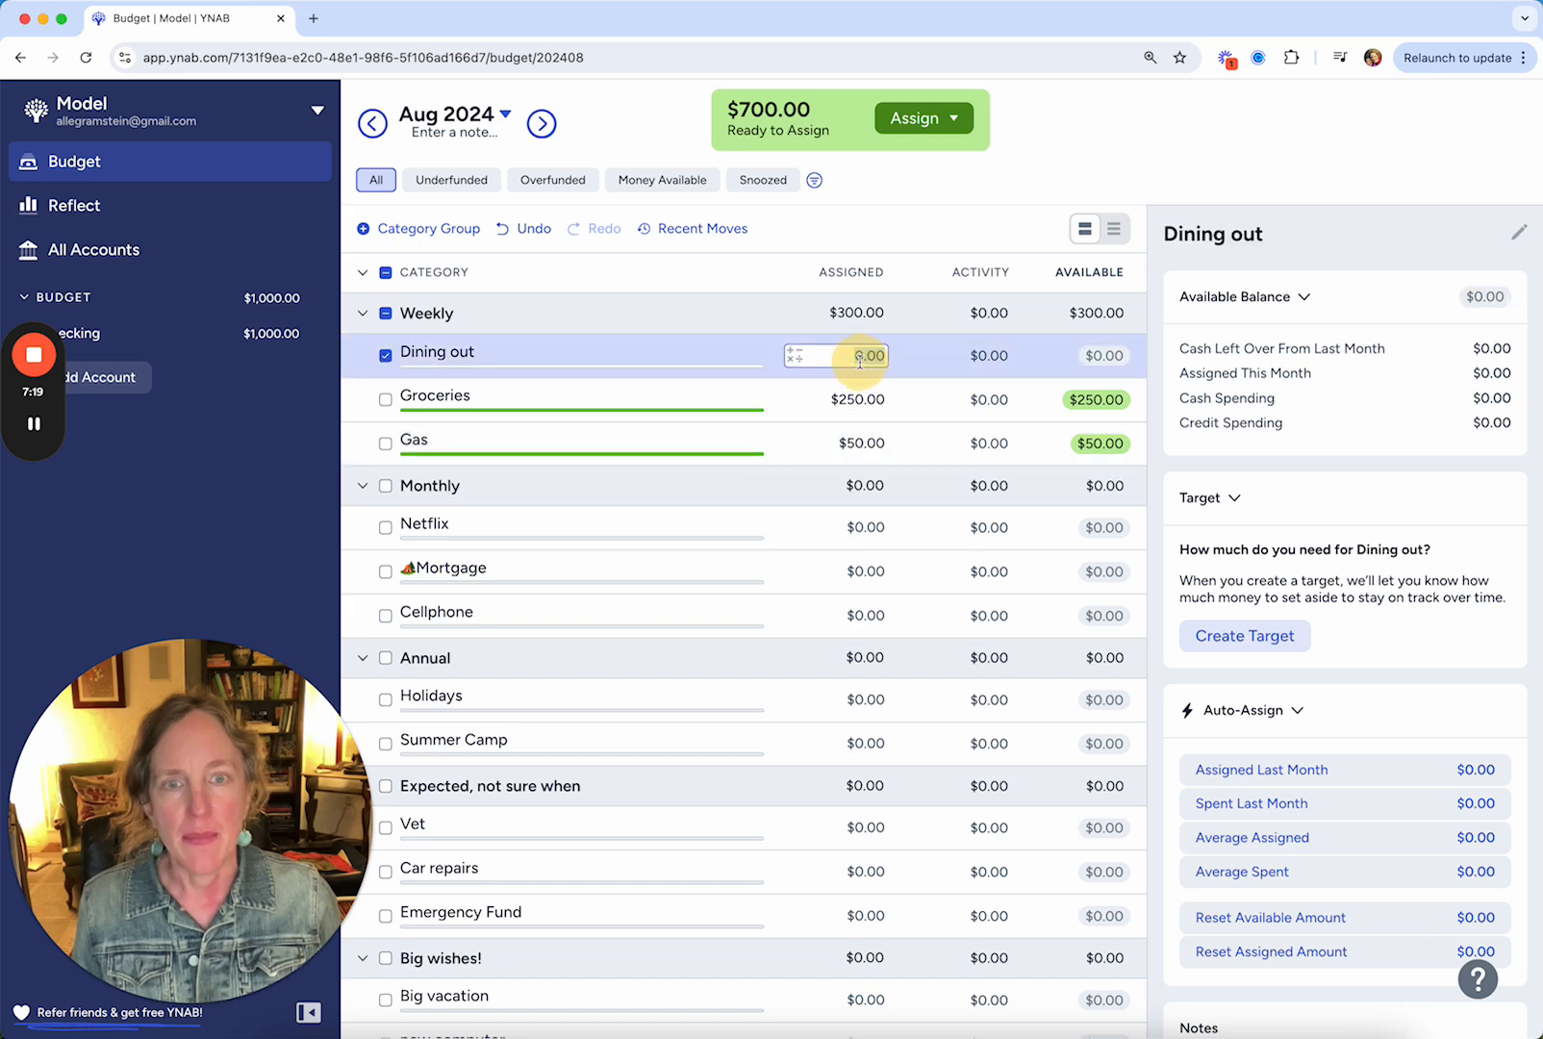
{"action": "type", "text": "100"}
{"action": "key", "text": "Return"}
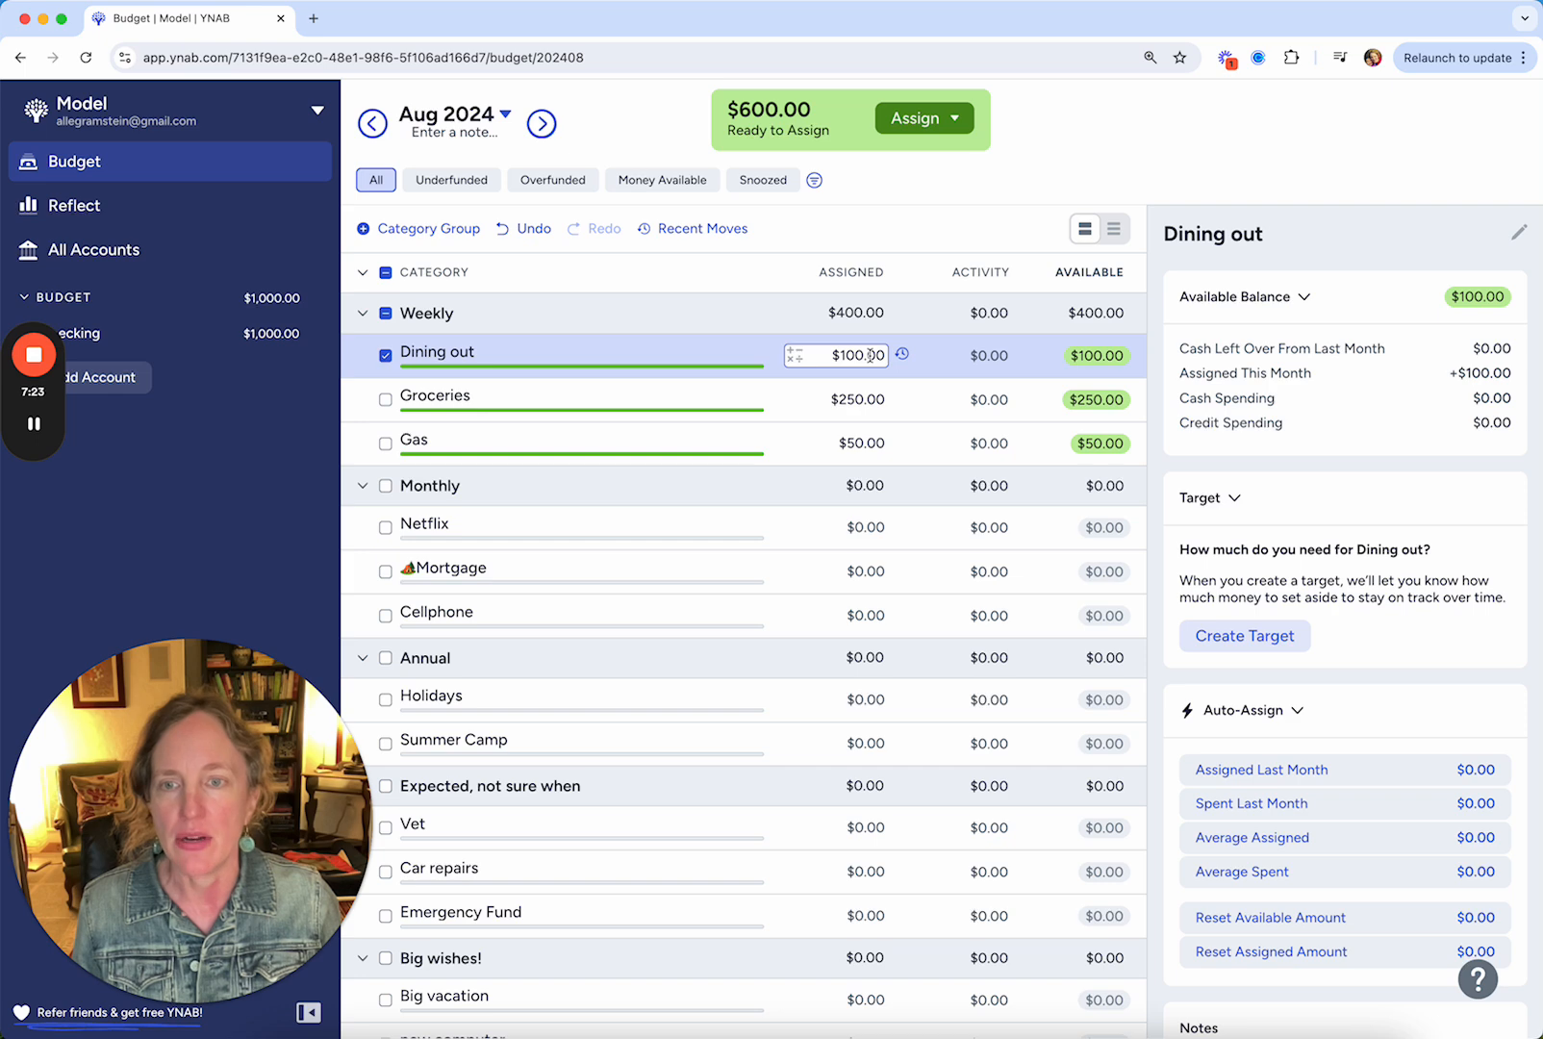
Assign $14.99 to the Netflix category in the Monthly group
{"action": "left_click", "coordinate": [862, 527]}
{"action": "type", "text": "14"}
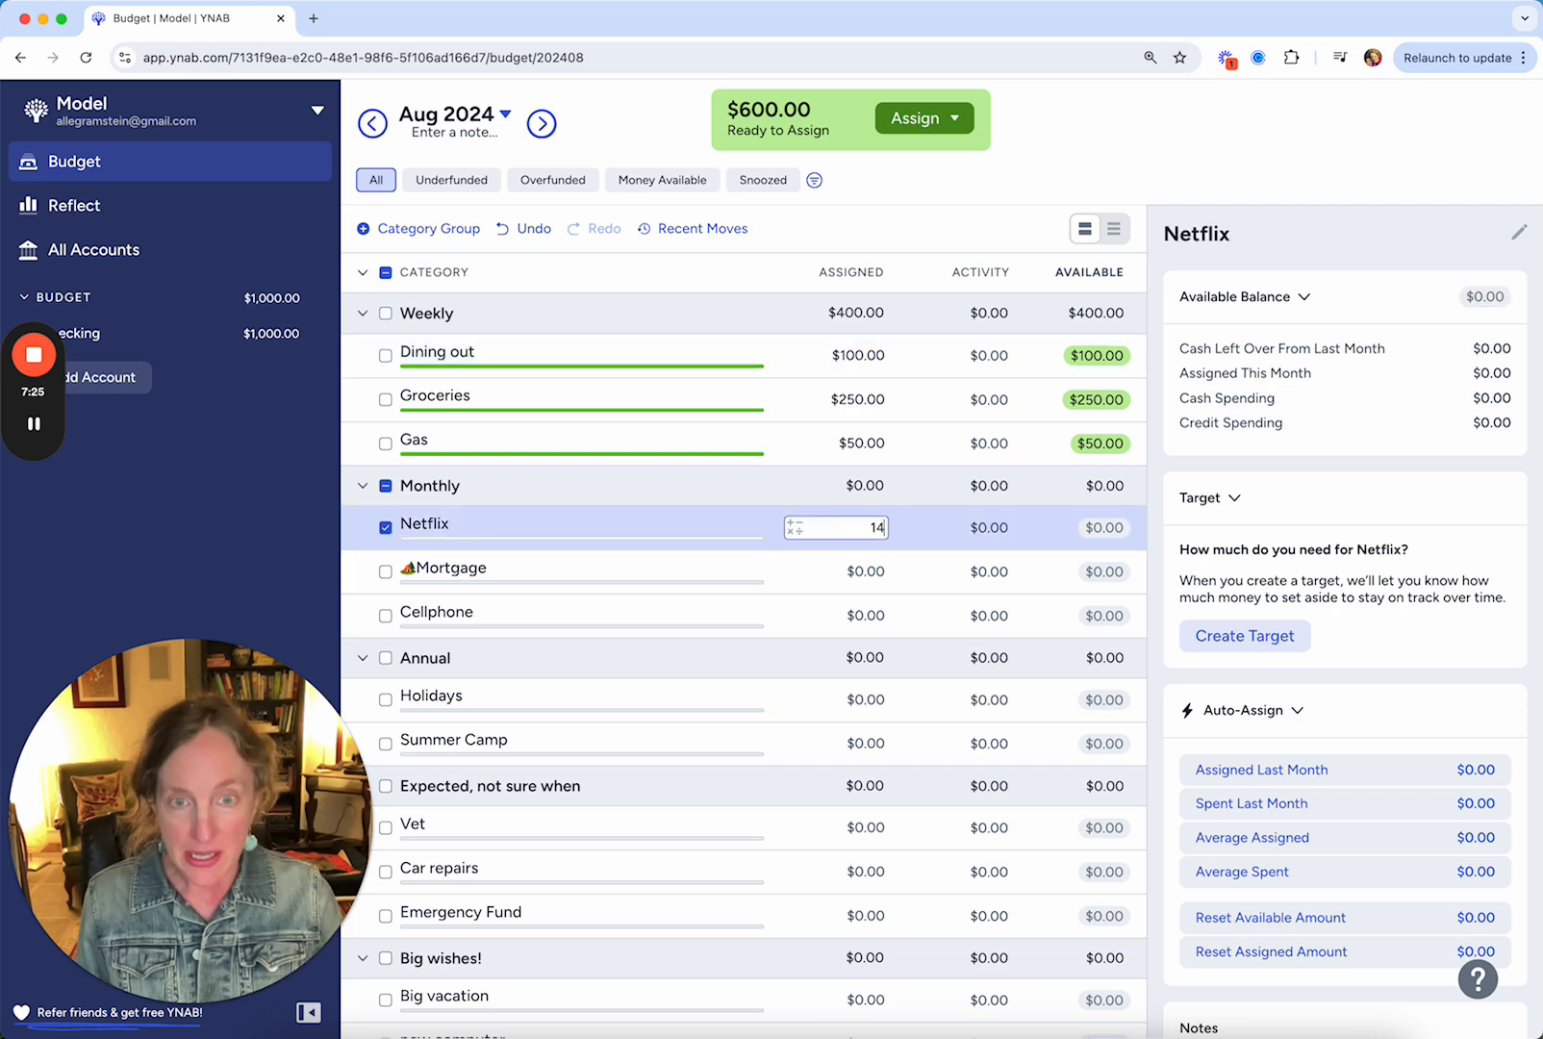
{"action": "type", "text": ".99"}
{"action": "key", "text": "Return"}
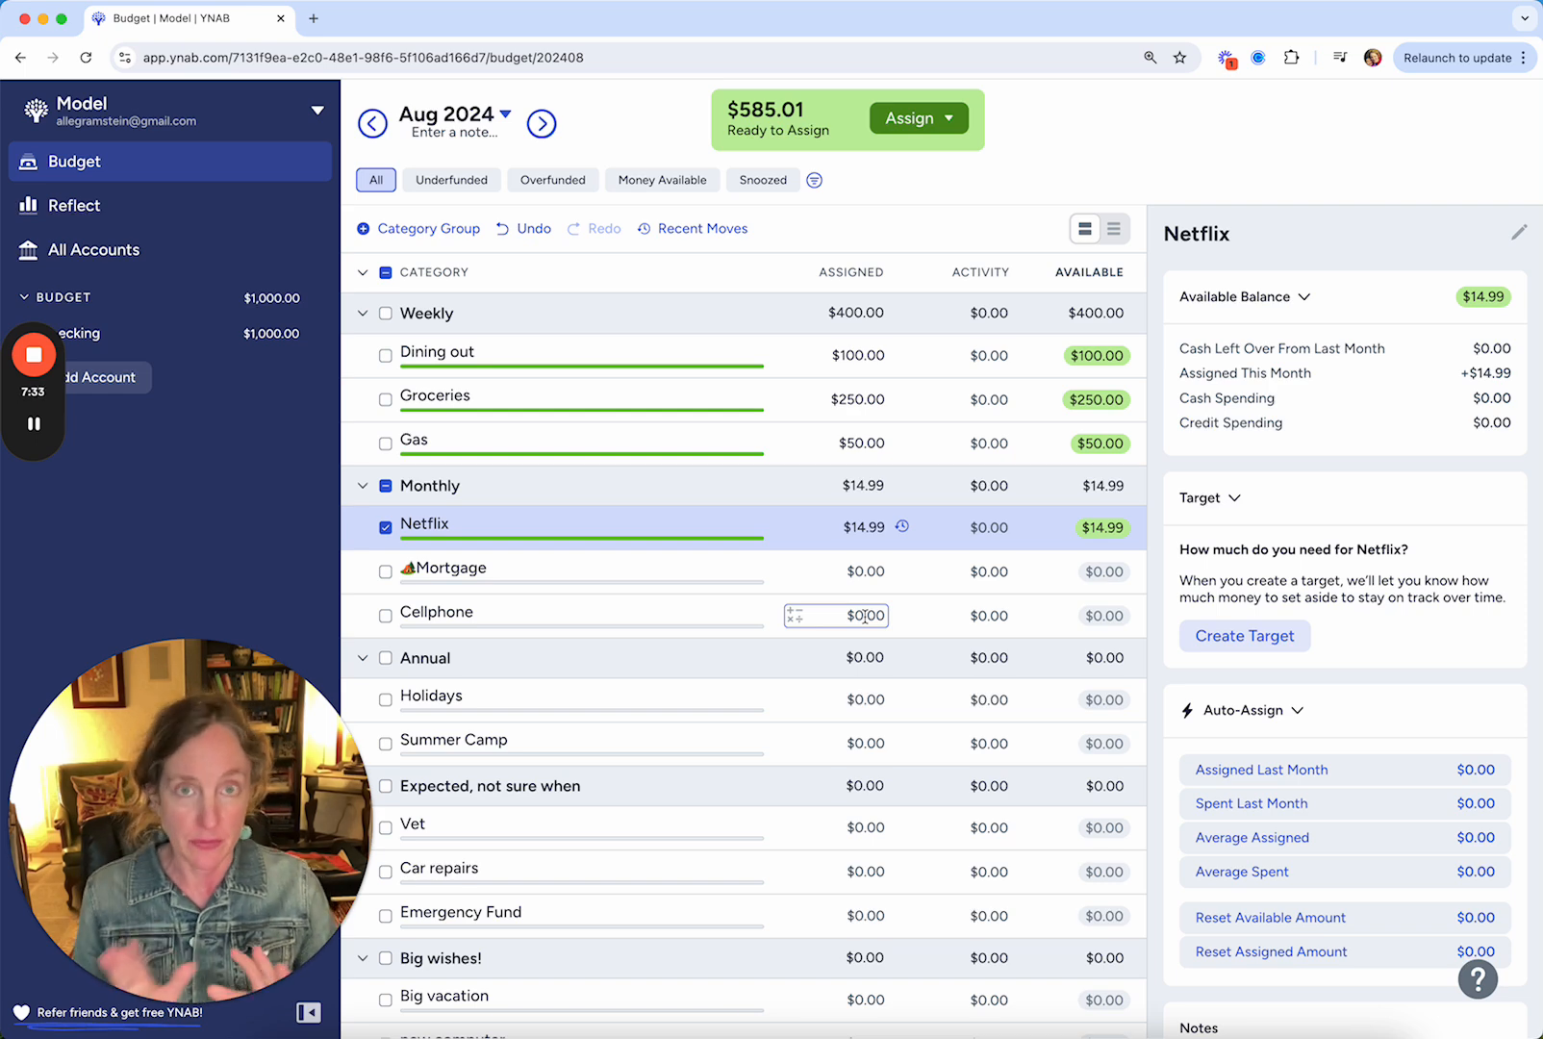
Assign $100 each to the Holidays and Summer Camp categories in the Annual group
{"action": "left_click", "coordinate": [863, 699]}
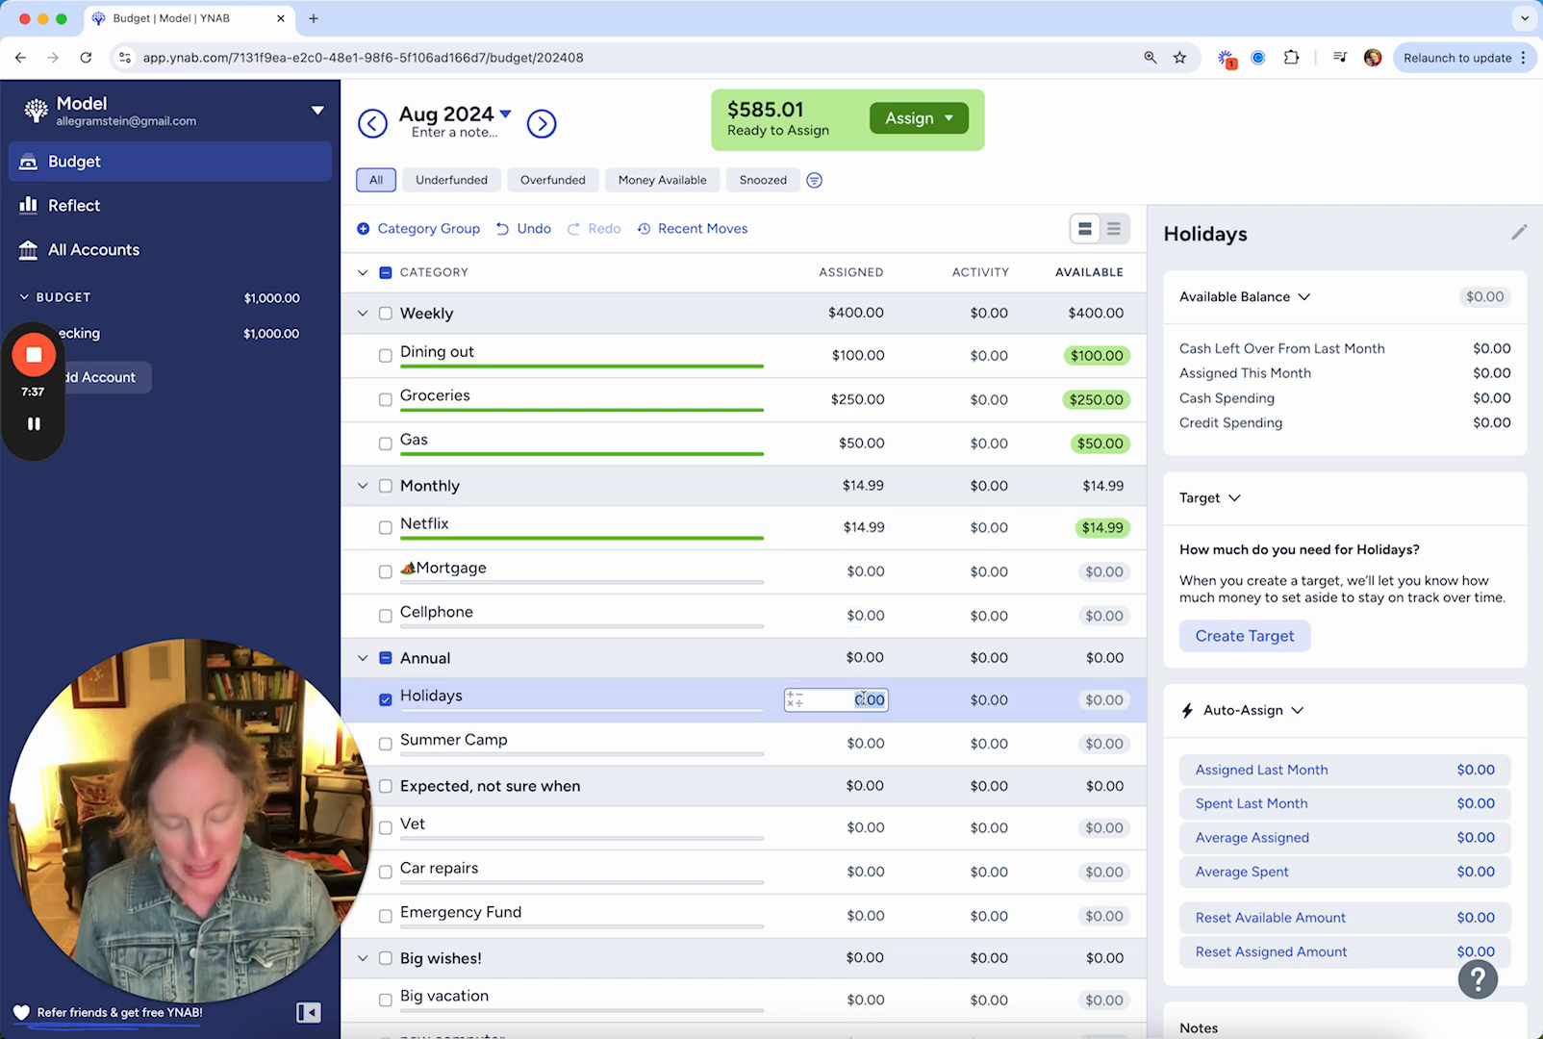
{"action": "type", "text": "100"}
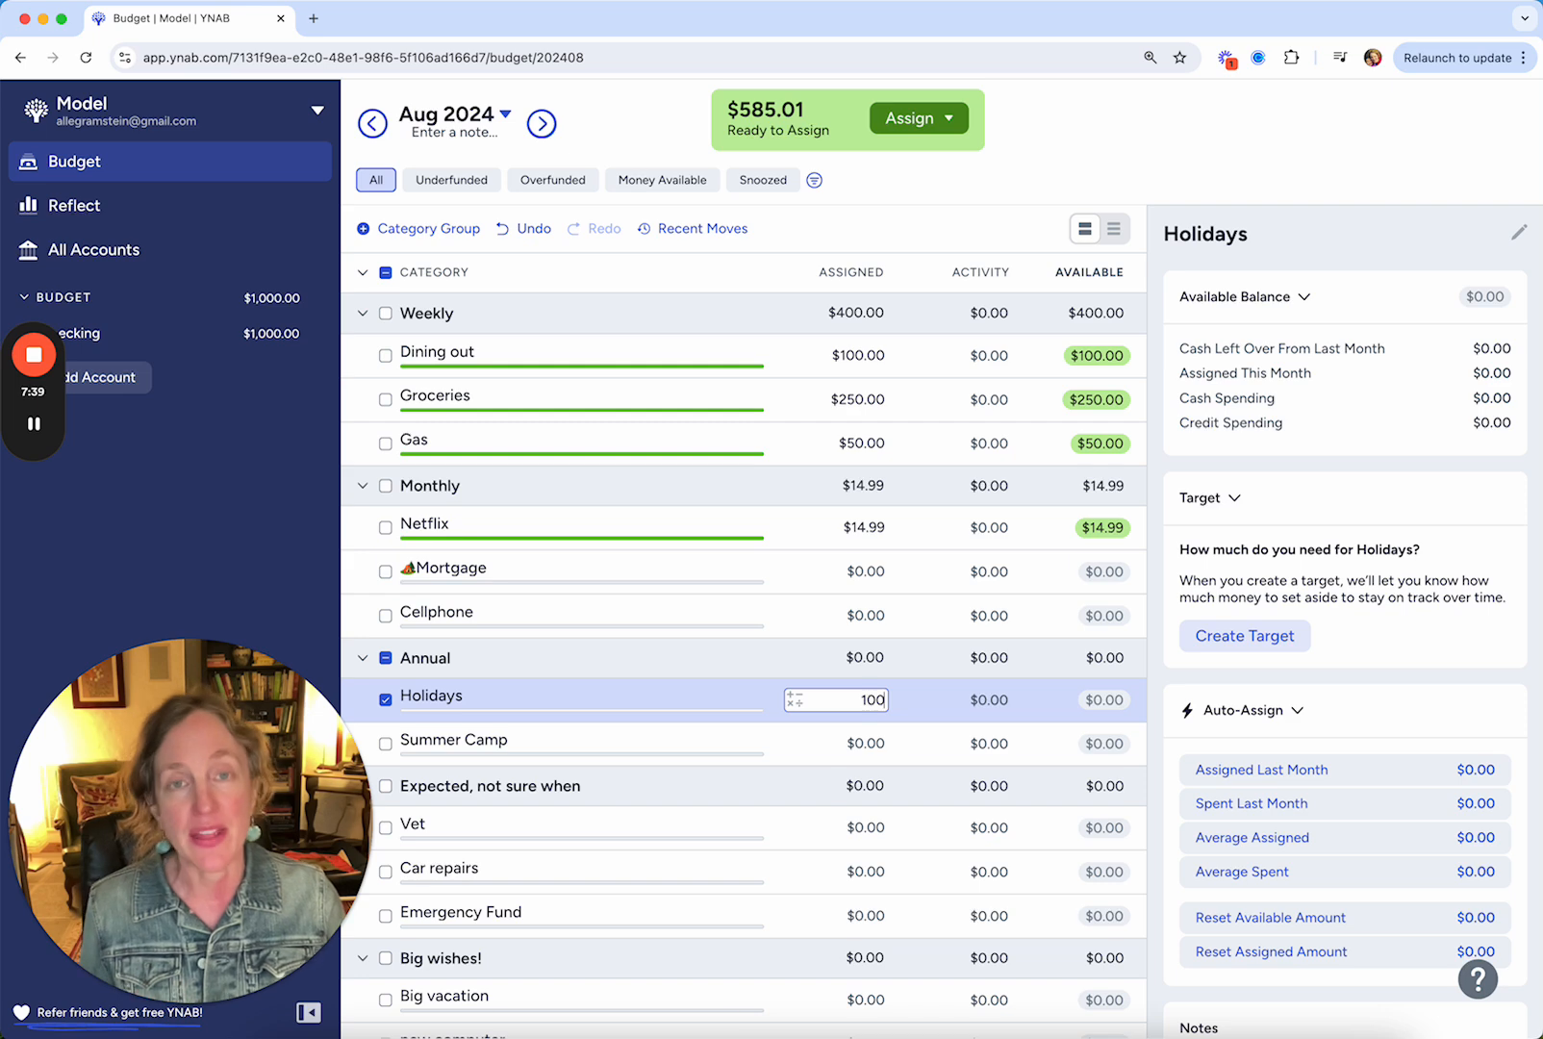
{"action": "key", "text": "Return"}
{"action": "left_click", "coordinate": [878, 744]}
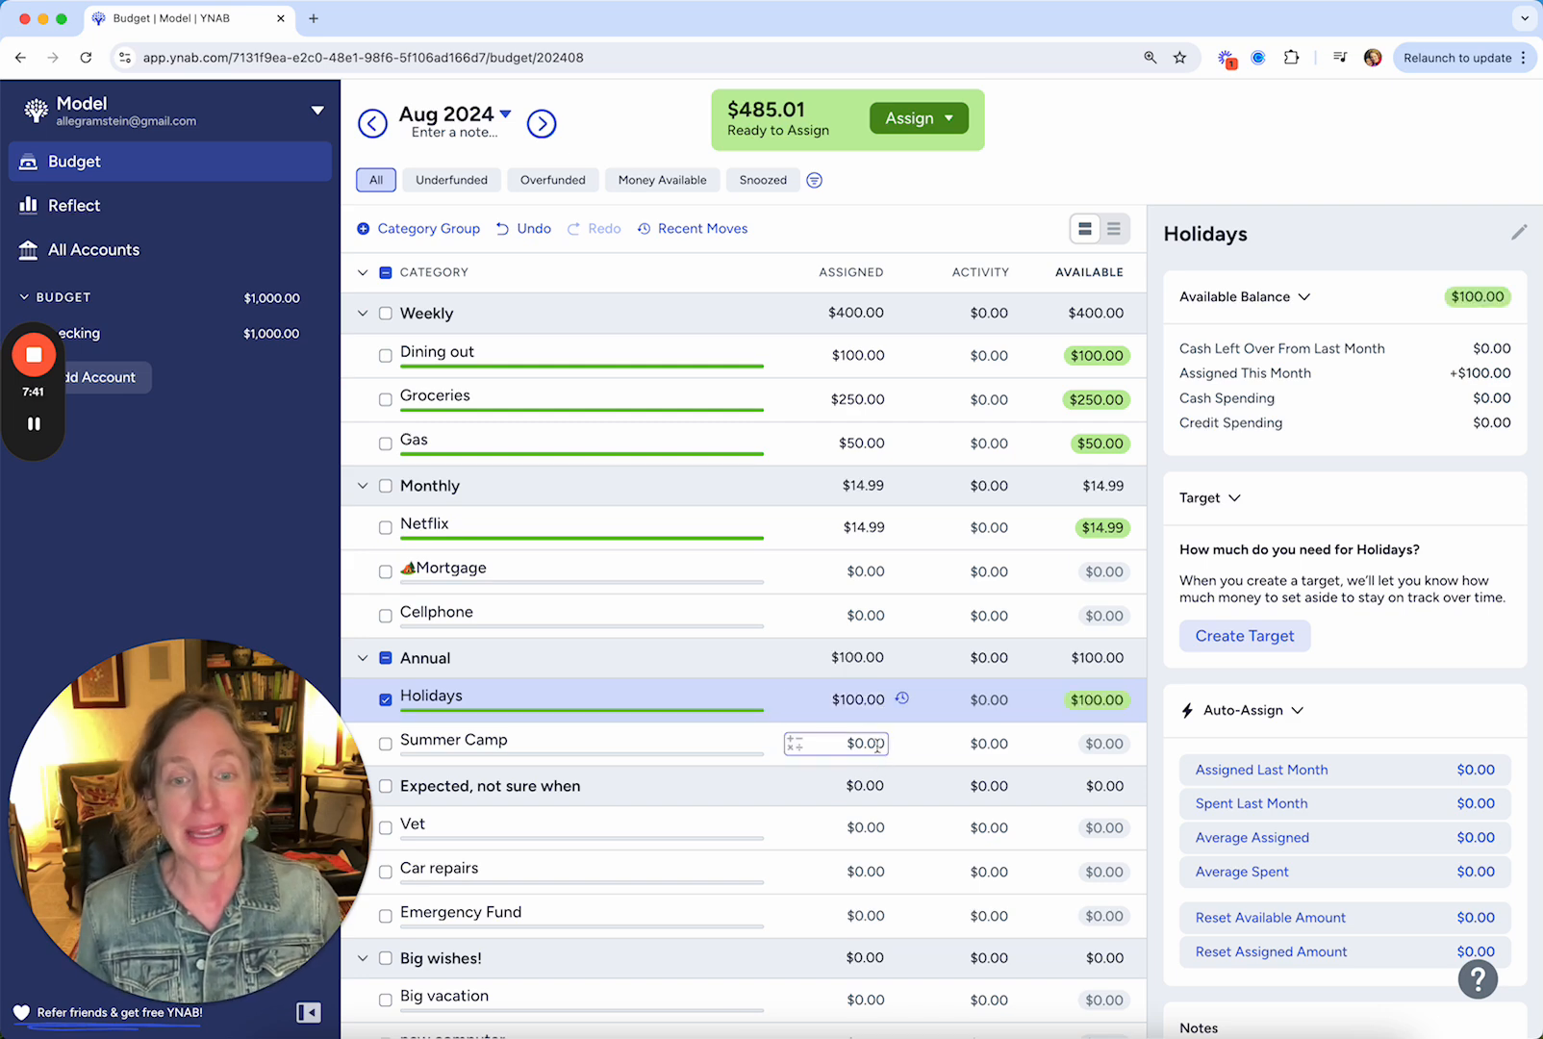
{"action": "left_click", "coordinate": [878, 743]}
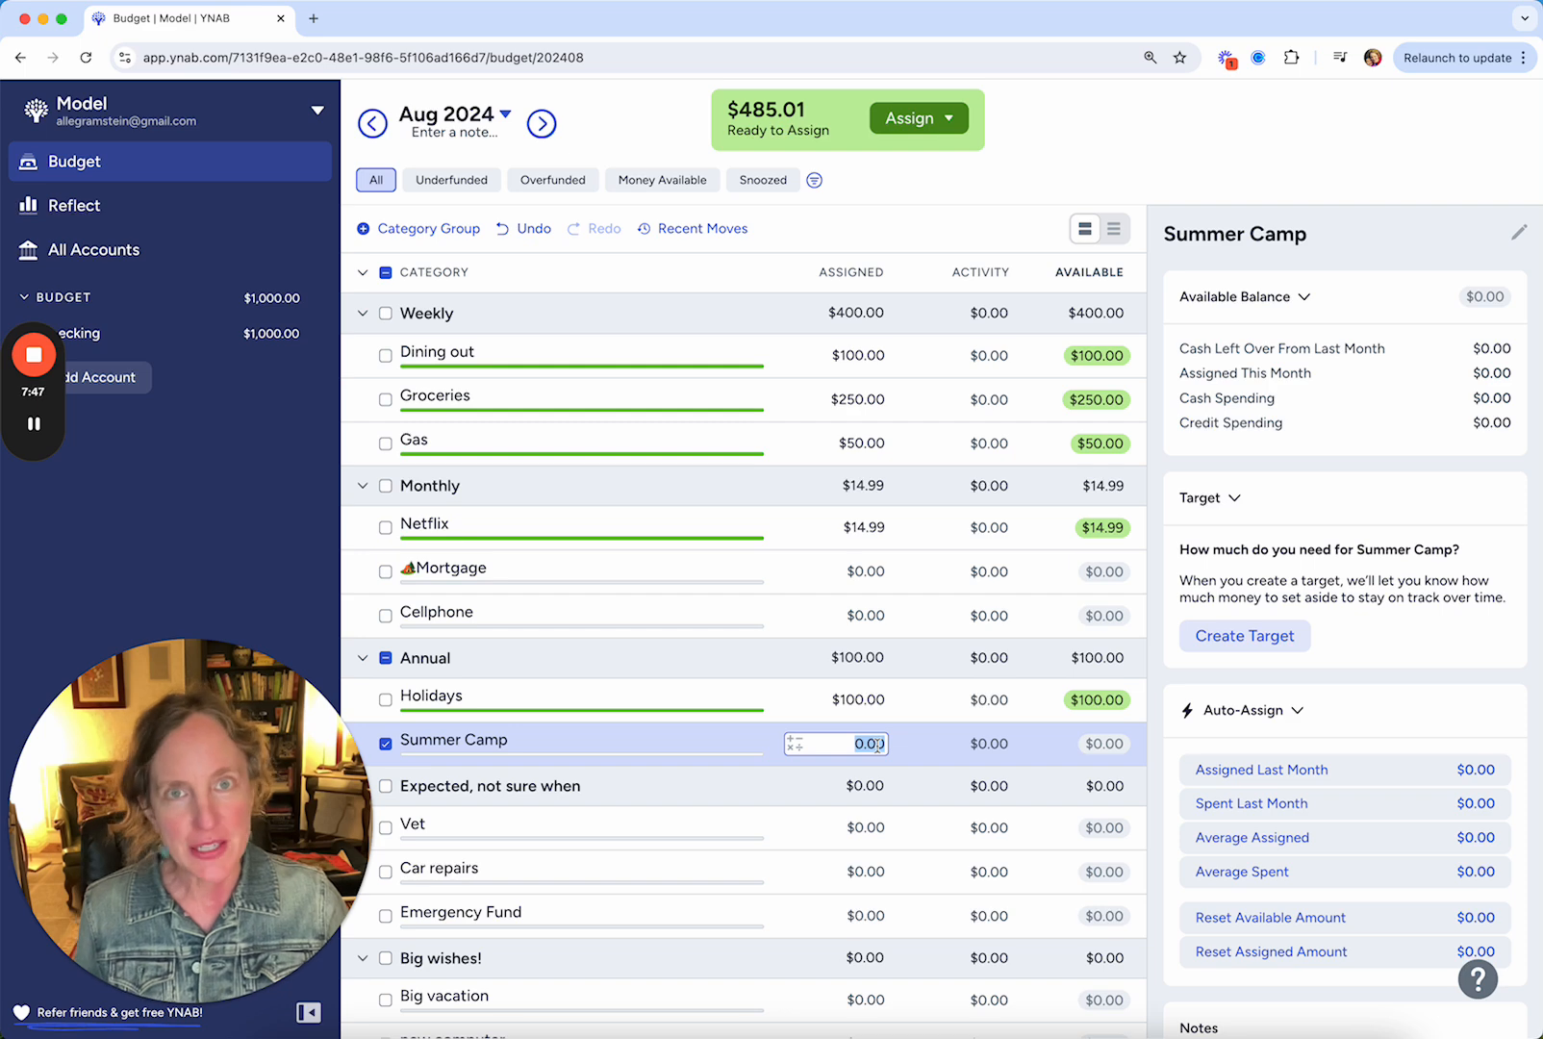
{"action": "type", "text": "100"}
{"action": "key", "text": "Return"}
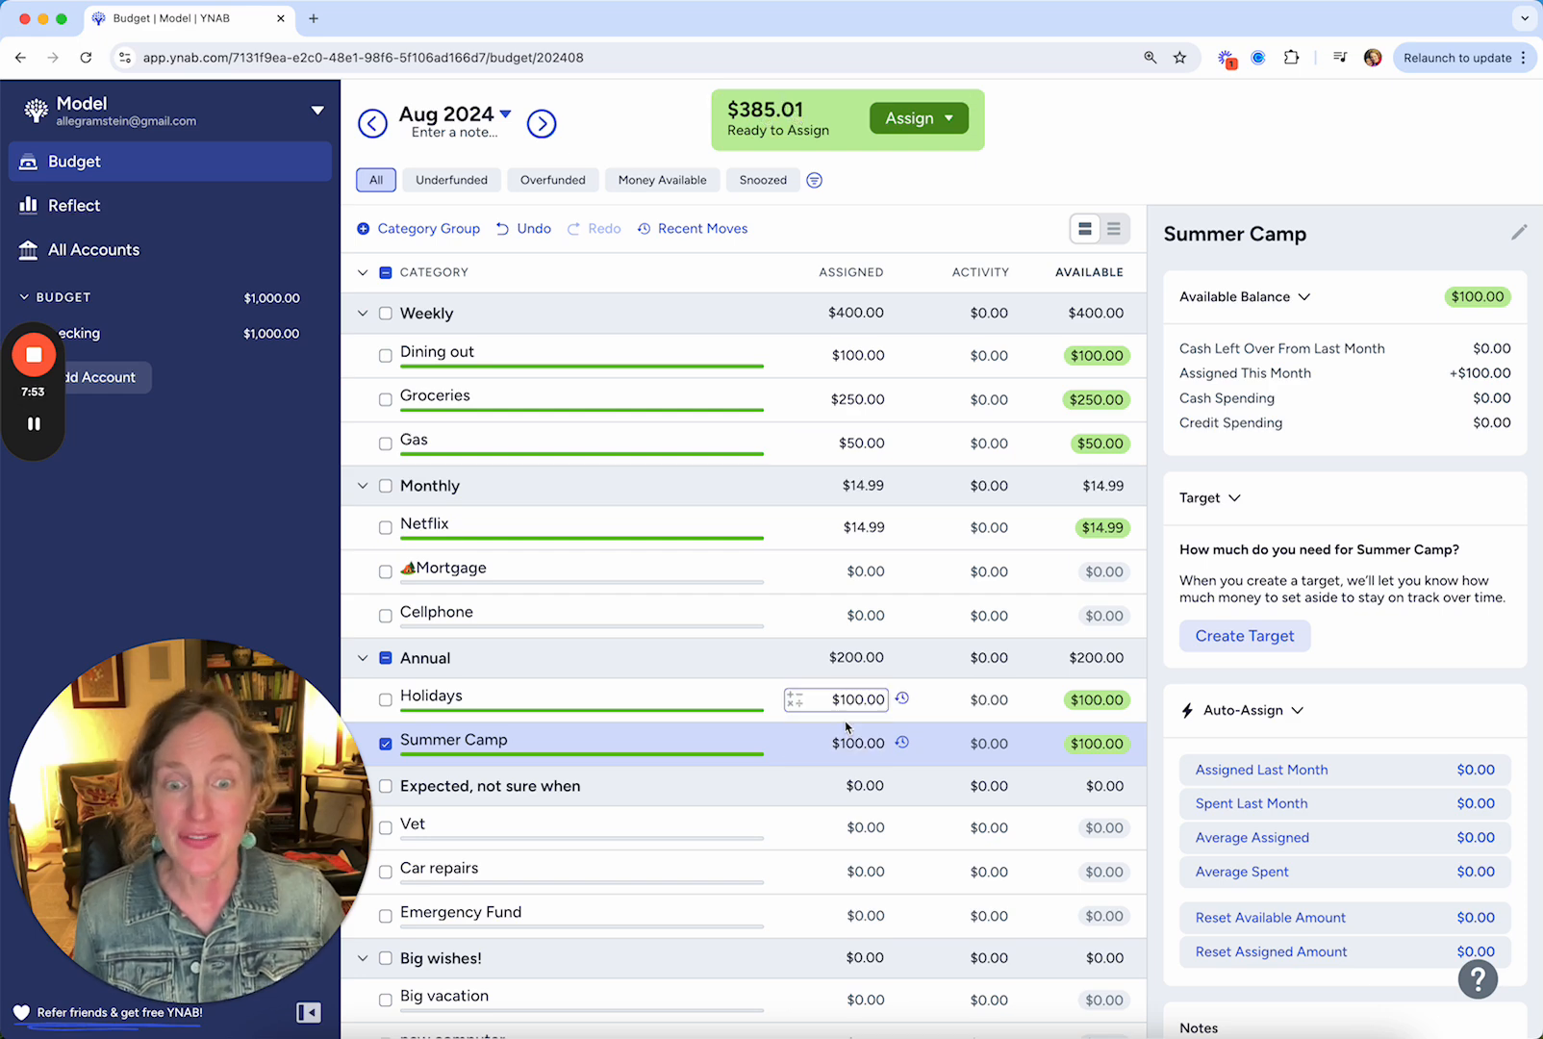
Assign $200 to the Vet category and $85 to the Car repairs category
{"action": "left_click", "coordinate": [868, 825]}
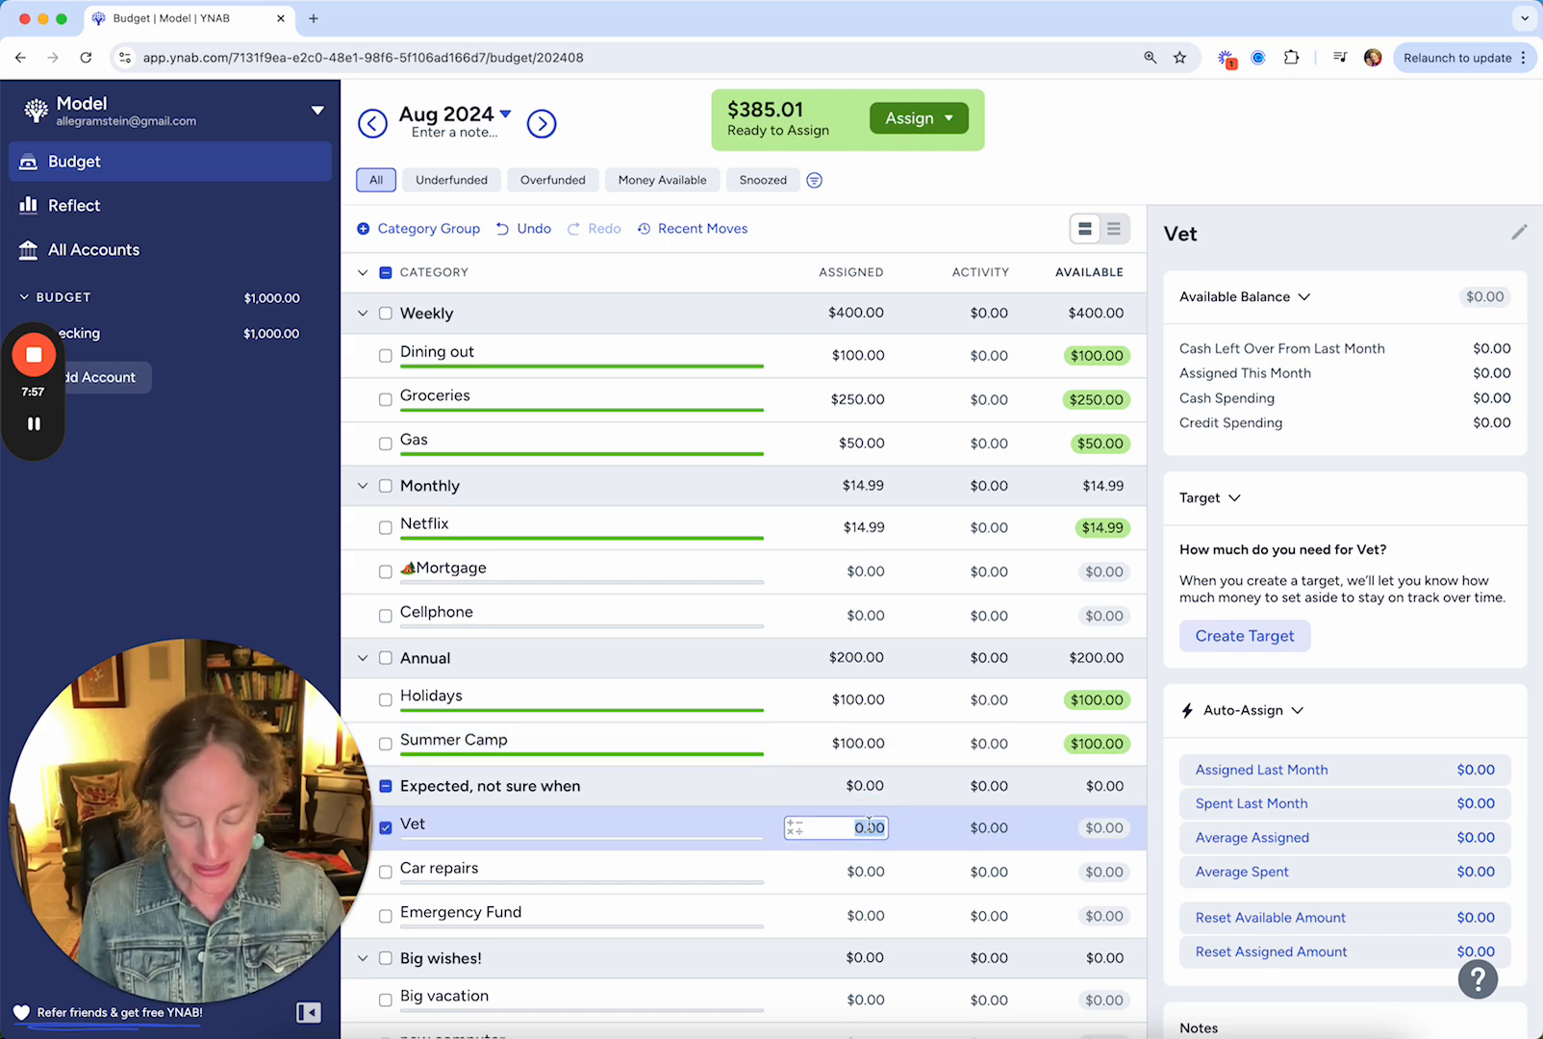
{"action": "type", "text": "200"}
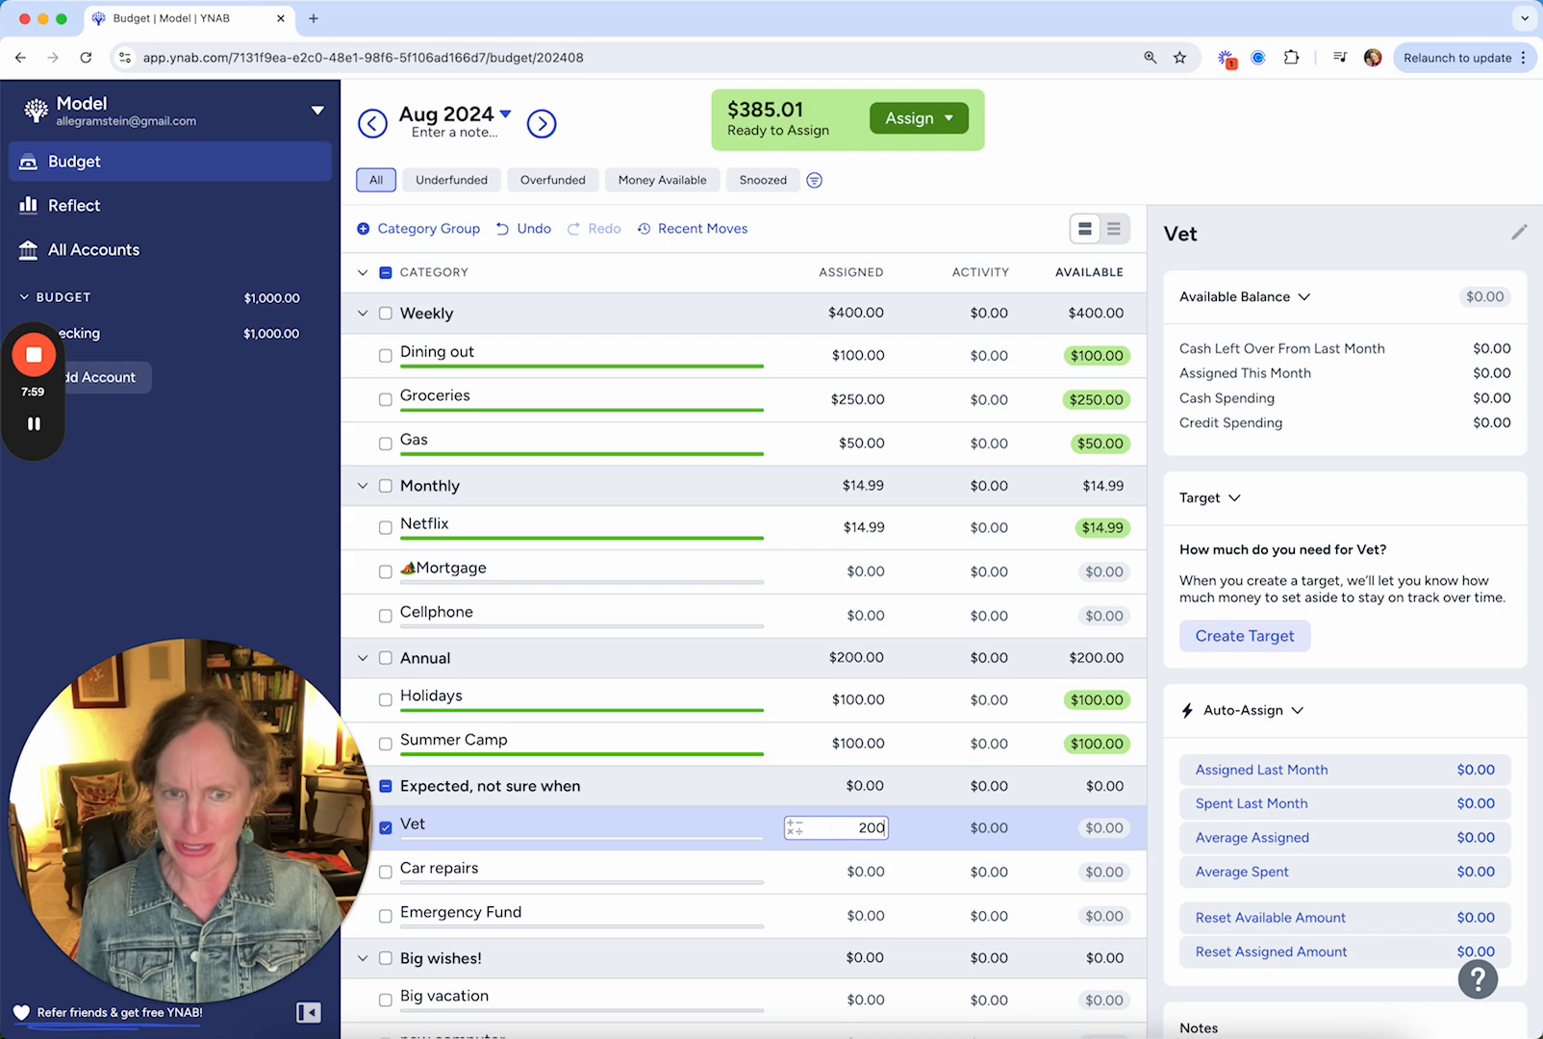
{"action": "key", "text": "Return"}
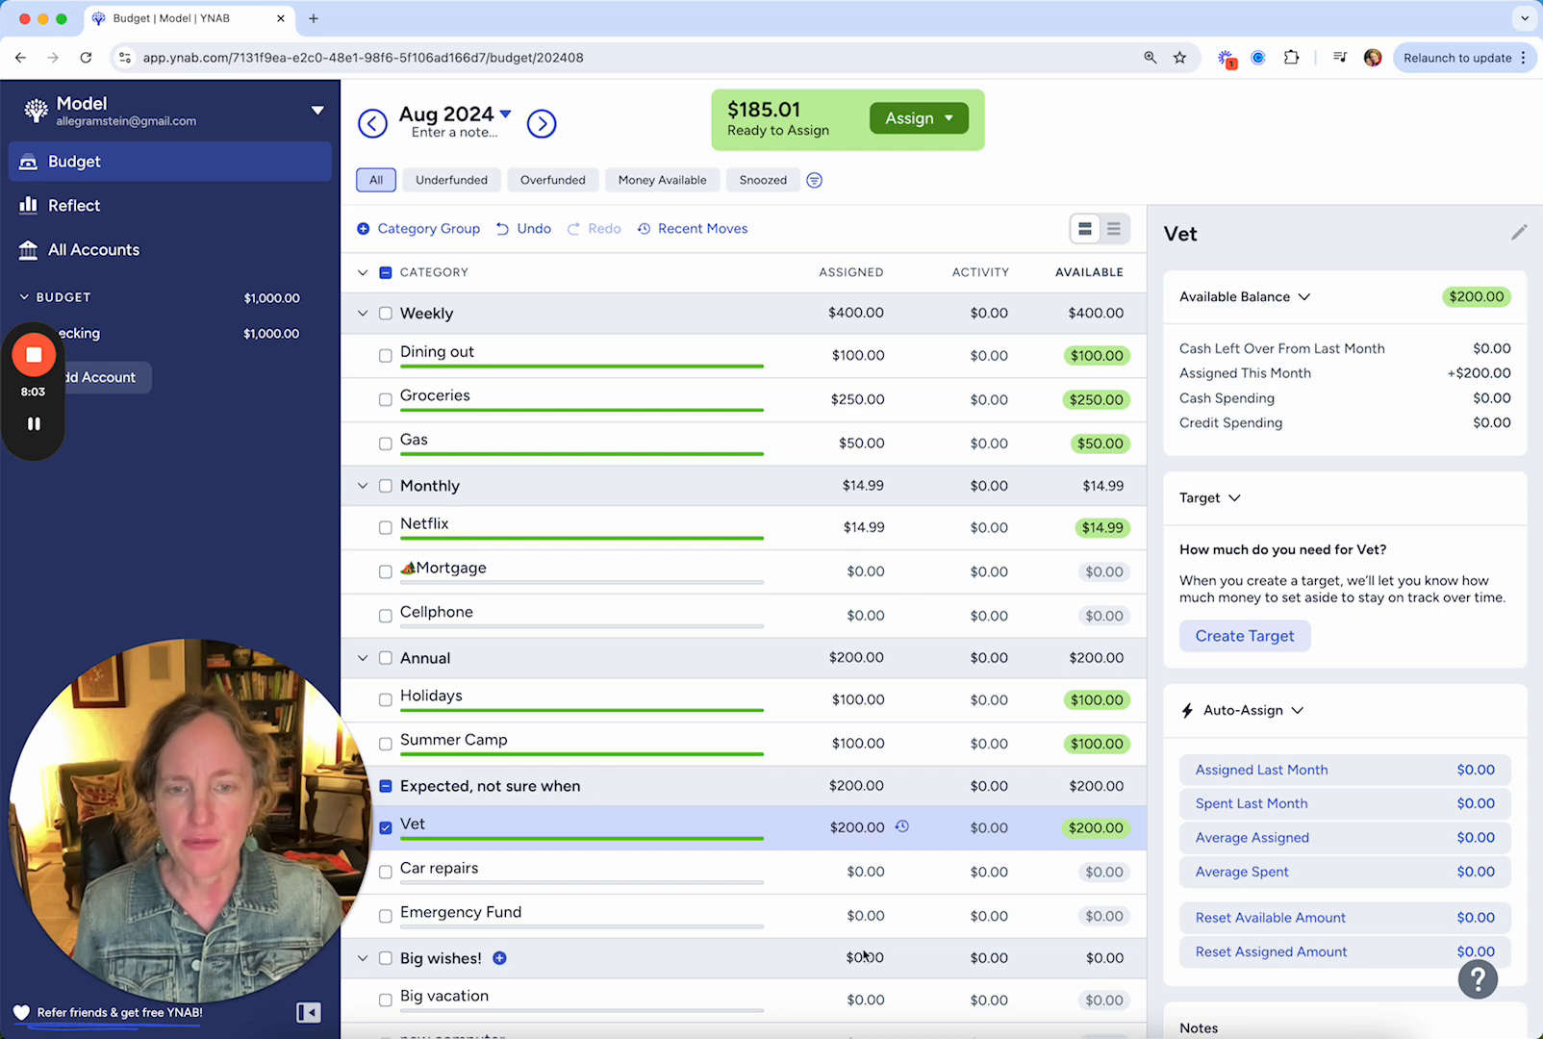
{"action": "left_click", "coordinate": [870, 873]}
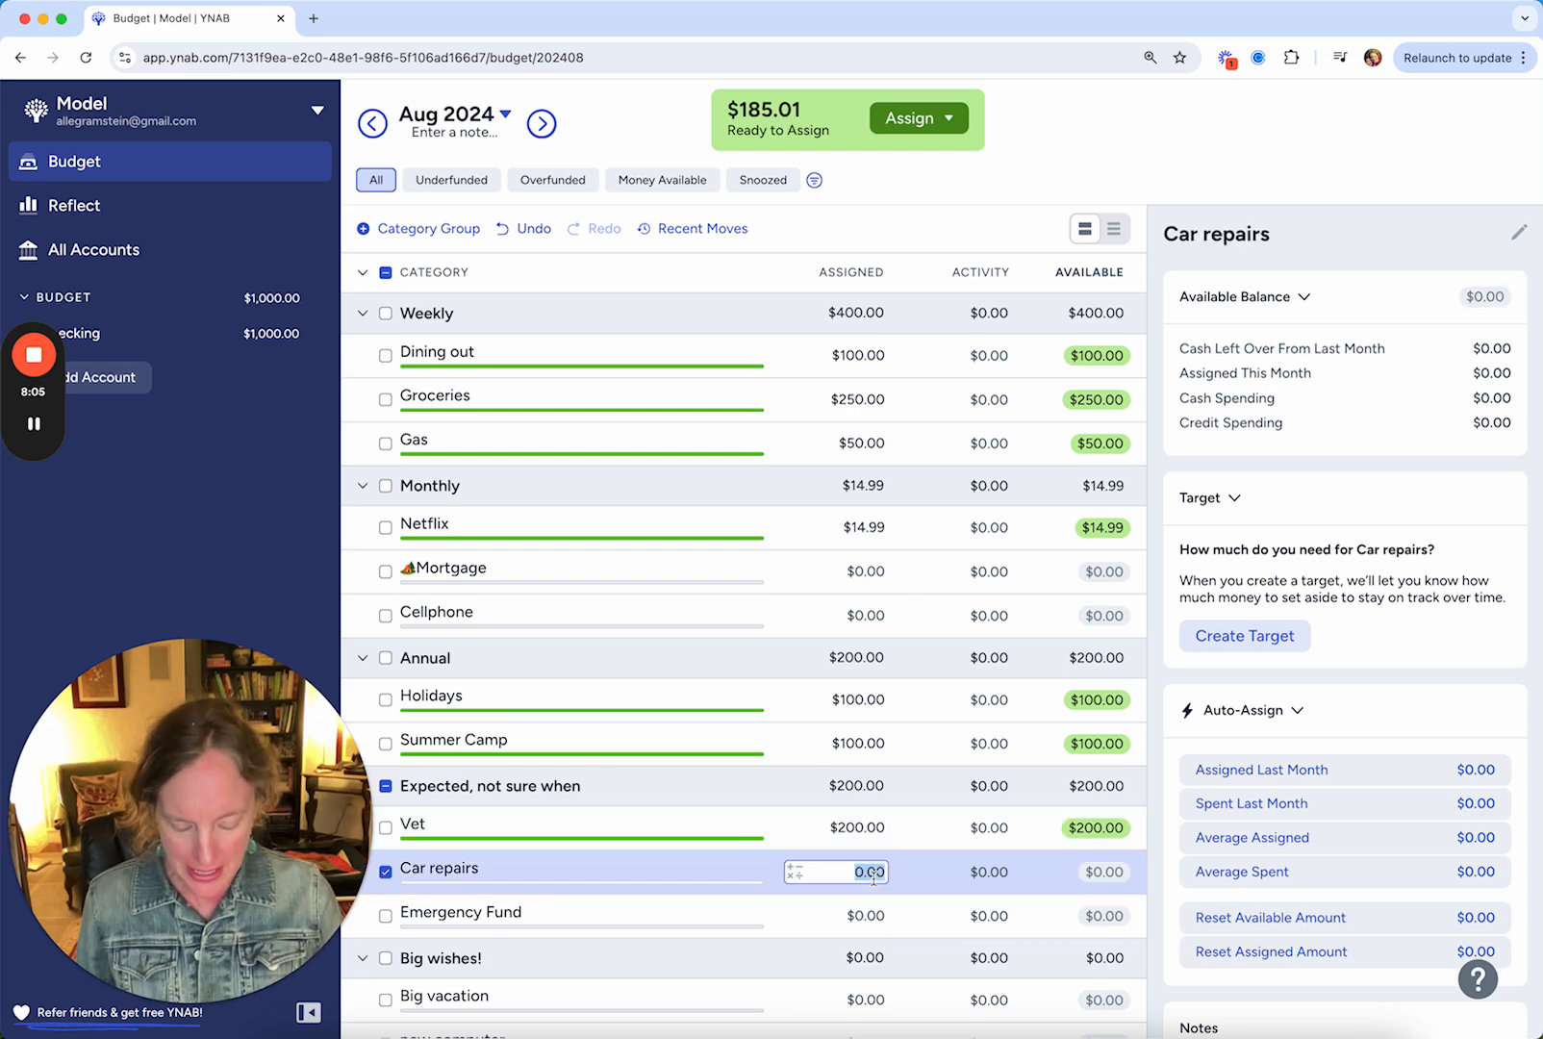
{"action": "type", "text": "85"}
{"action": "key", "text": "Return"}
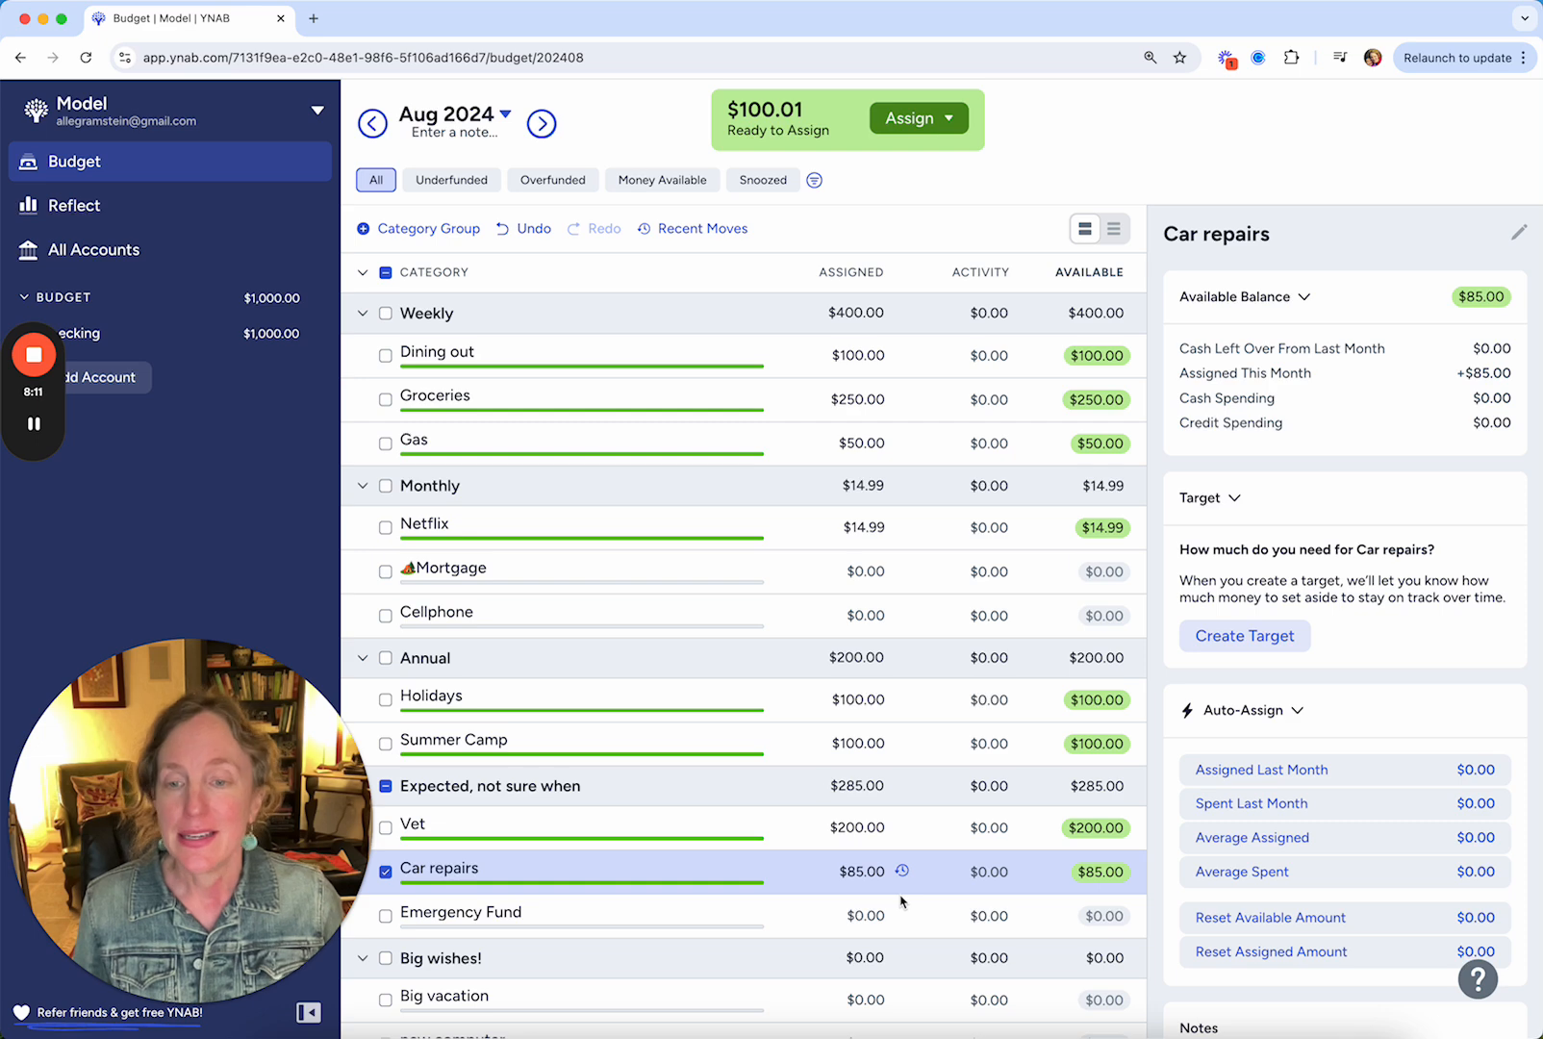
Assign $25 each to the Big vacation and new computer categories in the Big wishes! group
{"action": "scroll", "coordinate": [874, 939], "scroll_direction": "down", "scroll_amount": 1}
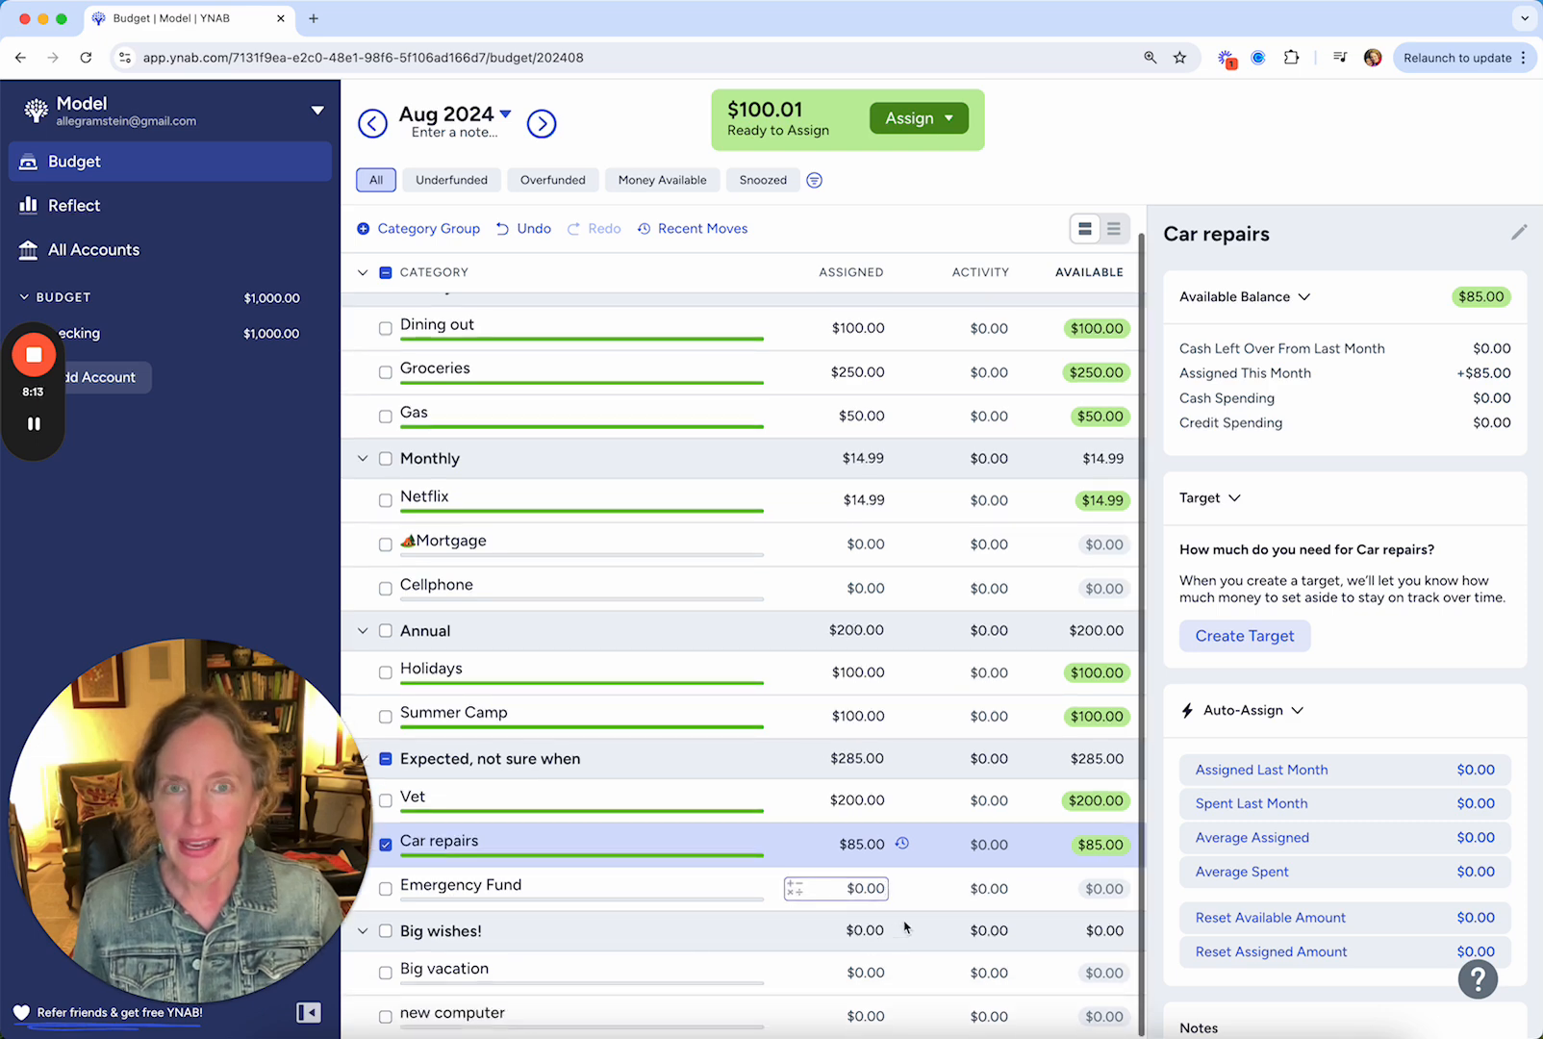
{"action": "left_click", "coordinate": [867, 974]}
{"action": "type", "text": "25"}
{"action": "key", "text": "Return"}
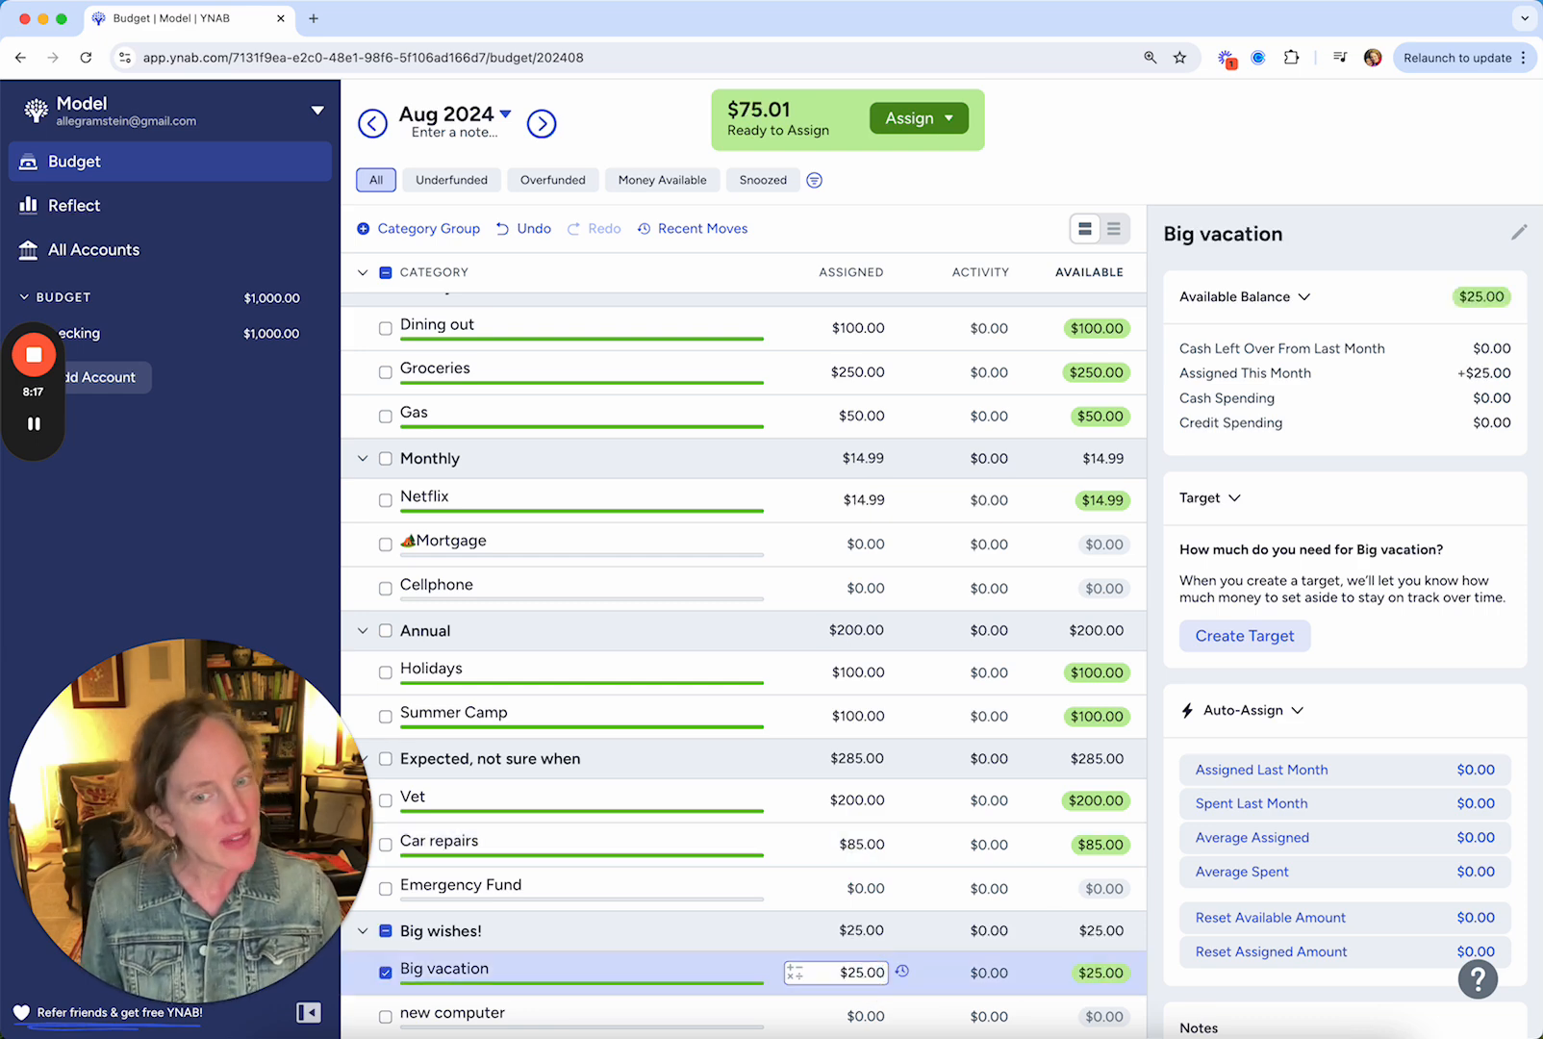
{"action": "left_click", "coordinate": [857, 1016]}
{"action": "type", "text": "25"}
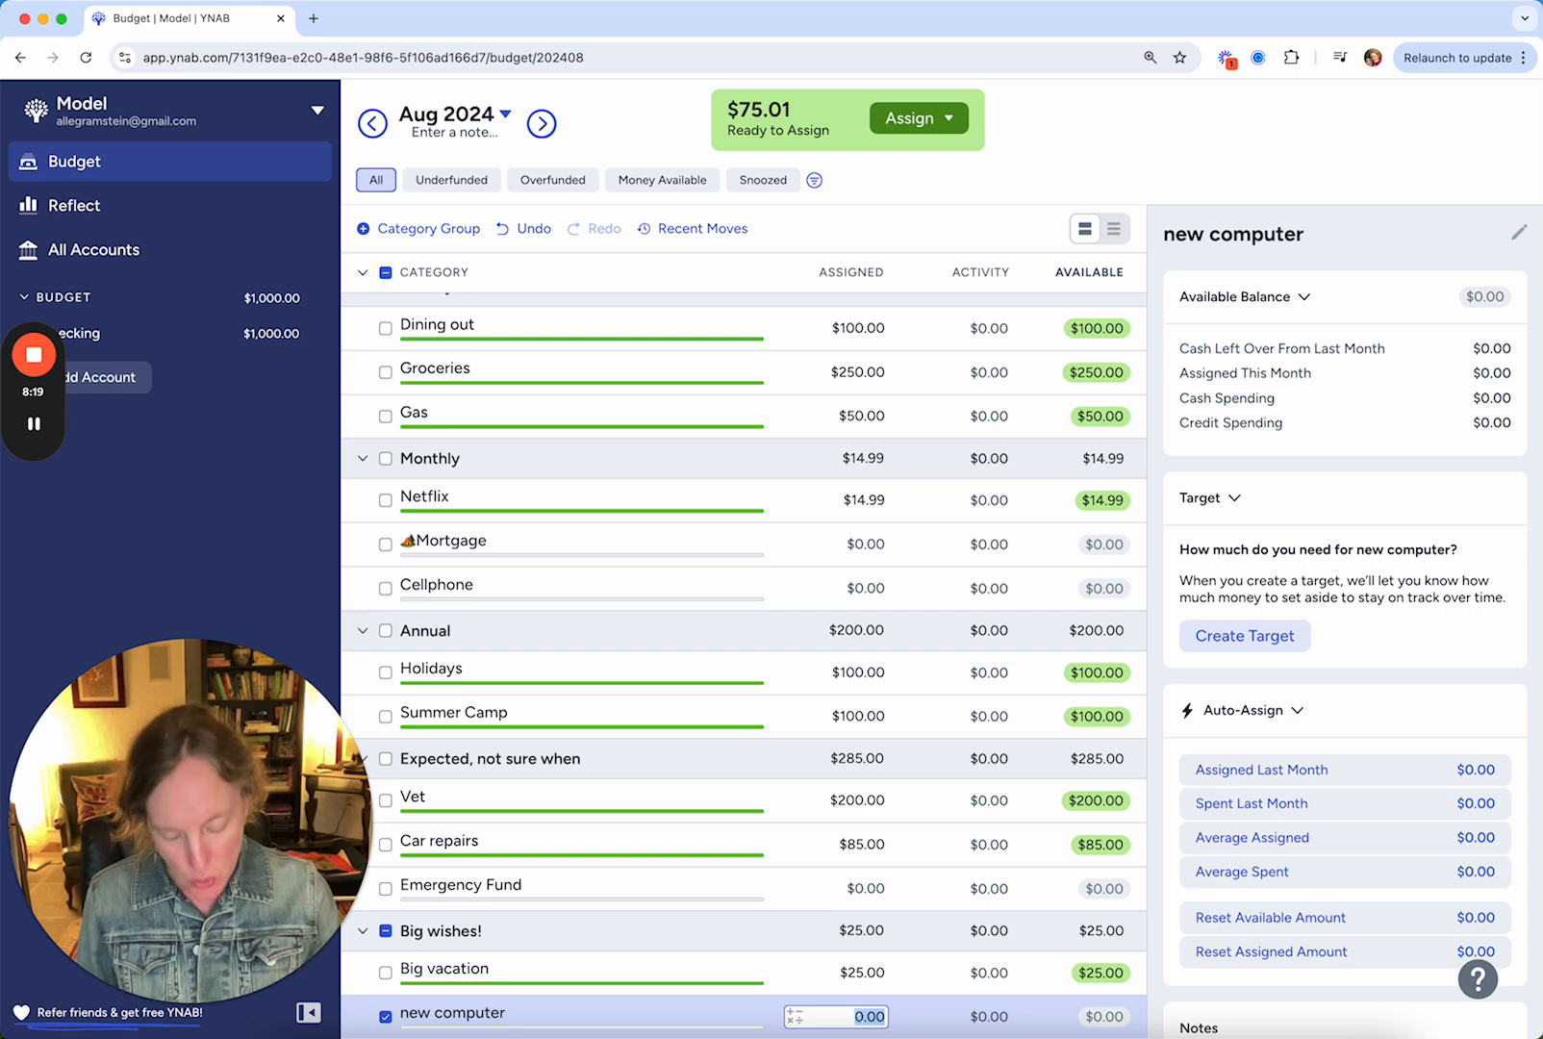
{"action": "key", "text": "Return"}
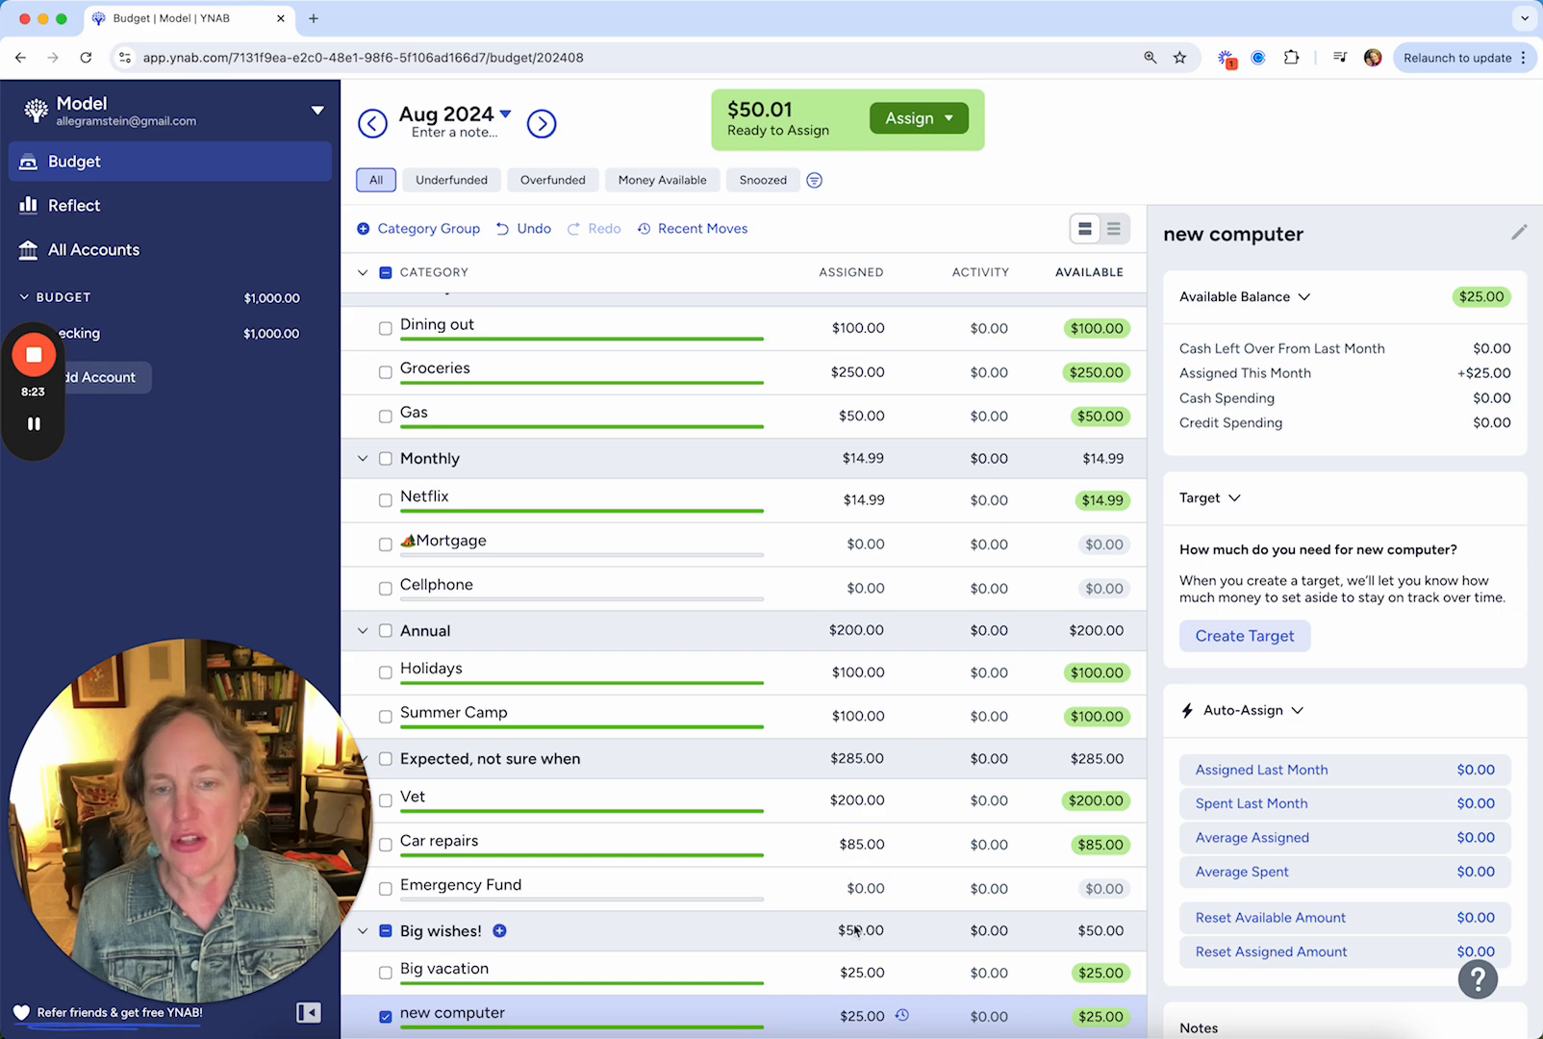
Assign the remaining $50.01 to the Emergency Fund category
{"action": "left_click", "coordinate": [869, 887]}
{"action": "type", "text": "50.01"}
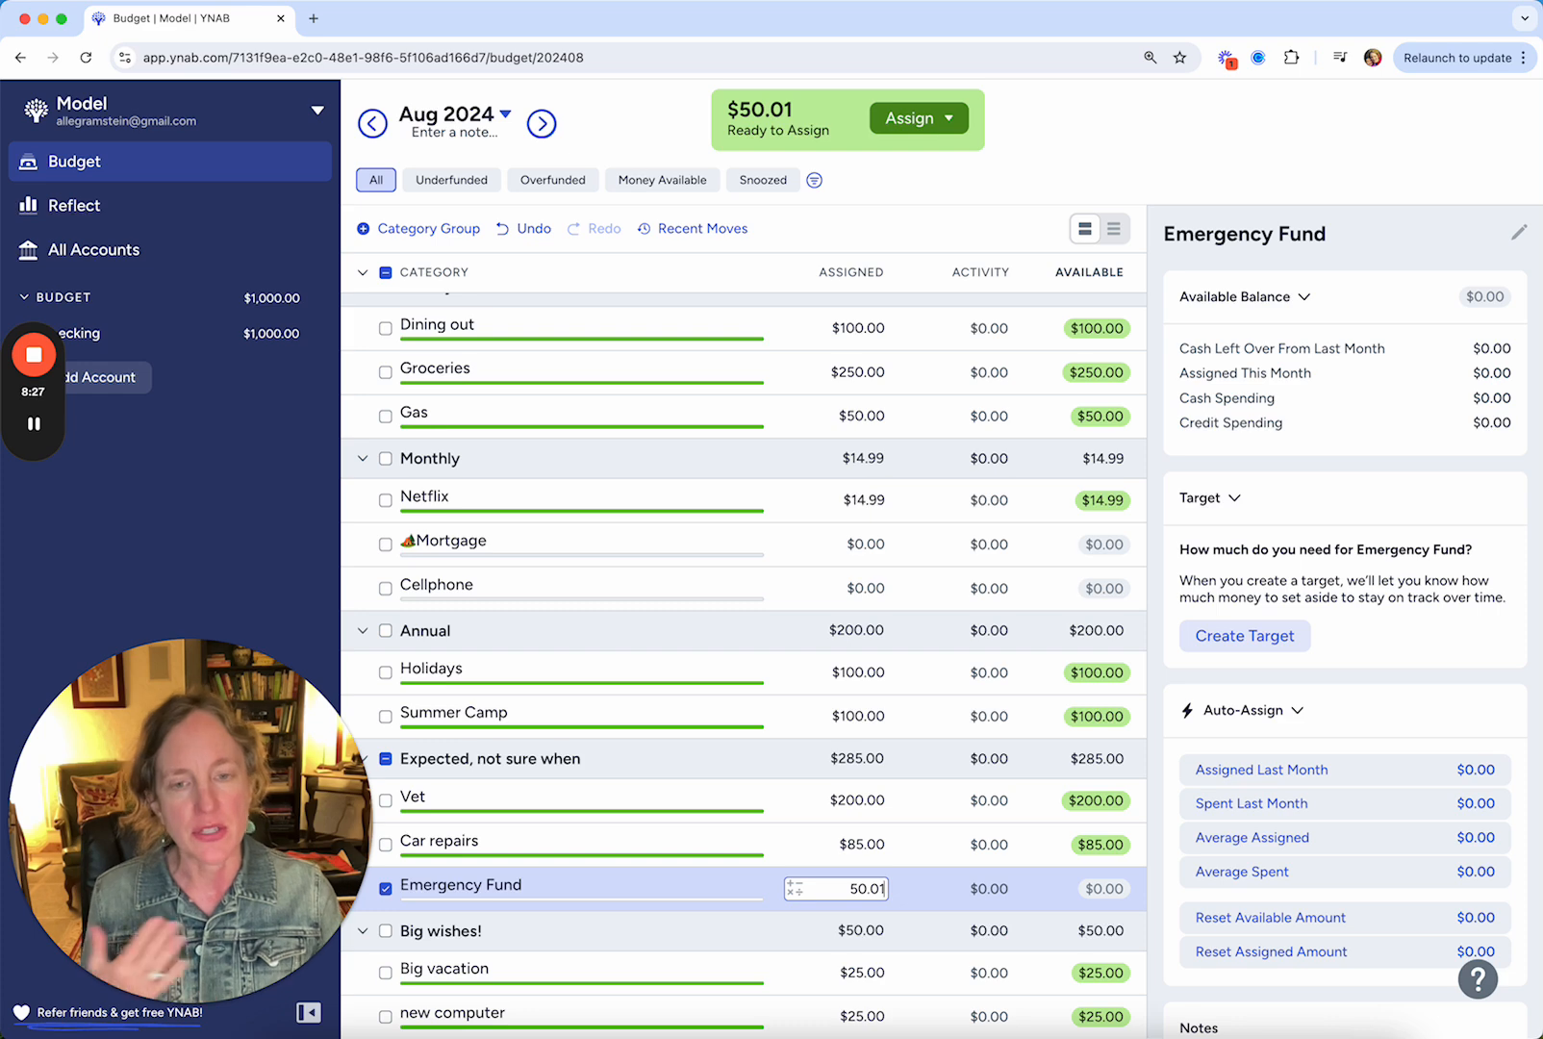
{"action": "key", "text": "Return"}
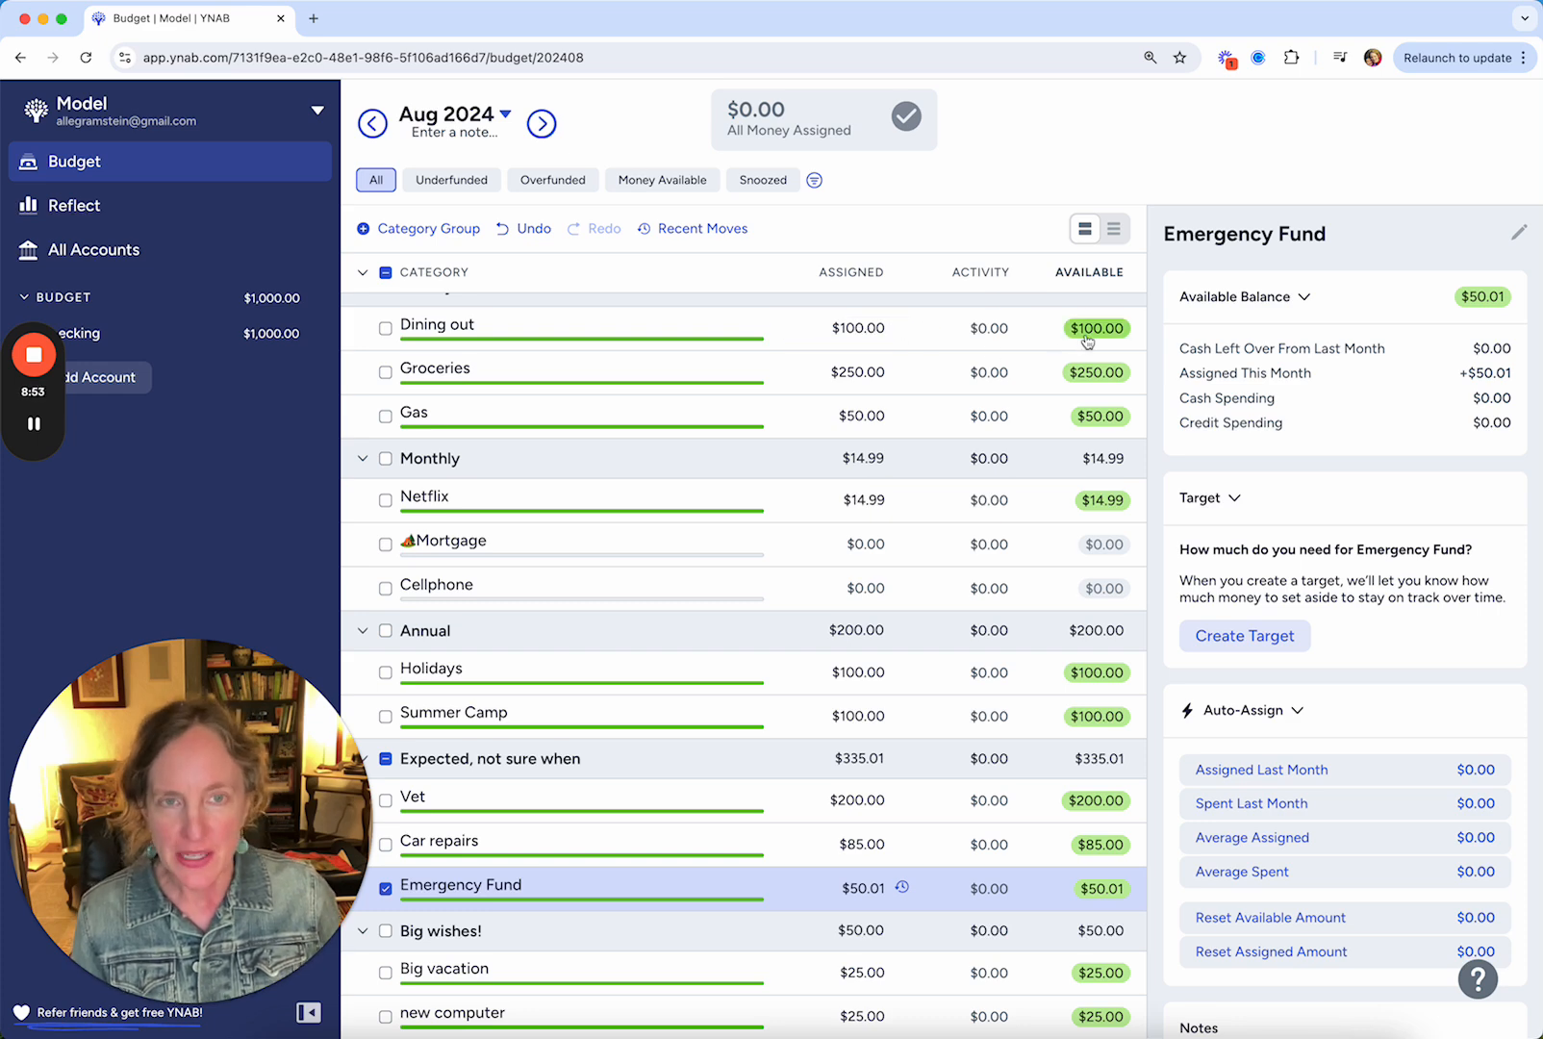
View how the category balances carry over into the September 2024 budget, and return to August 2024
{"action": "left_click", "coordinate": [540, 124]}
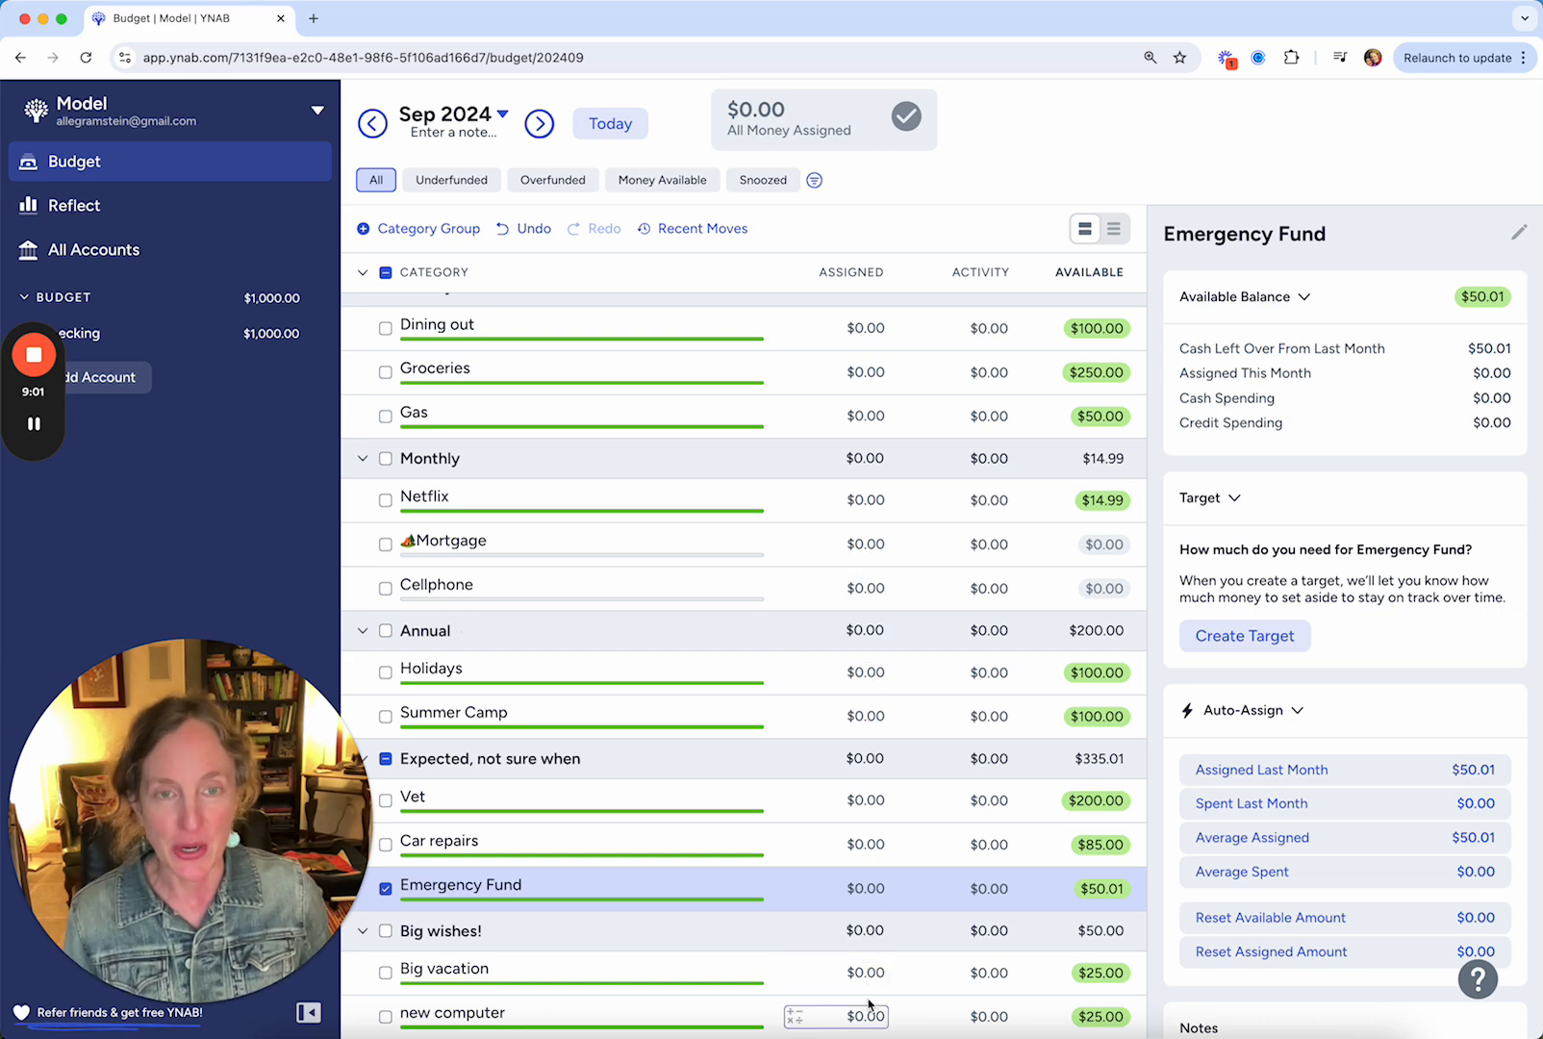
{"action": "scroll", "coordinate": [866, 1006], "scroll_direction": "up", "scroll_amount": 1}
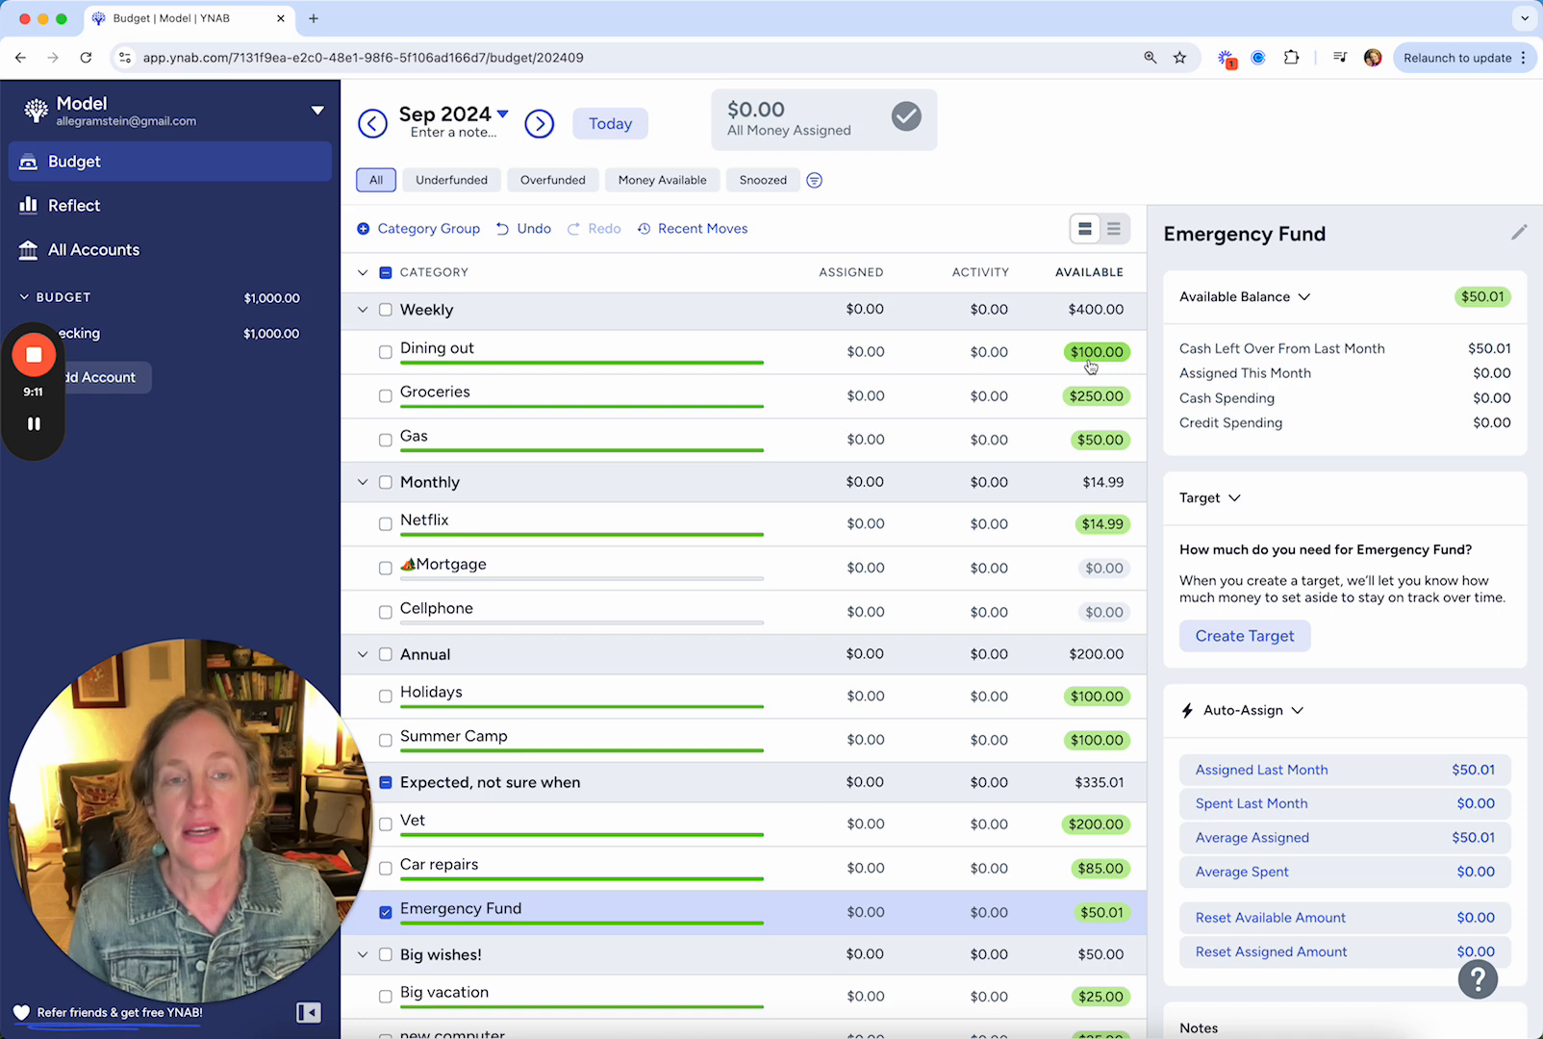
{"action": "scroll", "coordinate": [1090, 366], "scroll_direction": "up", "scroll_amount": 1}
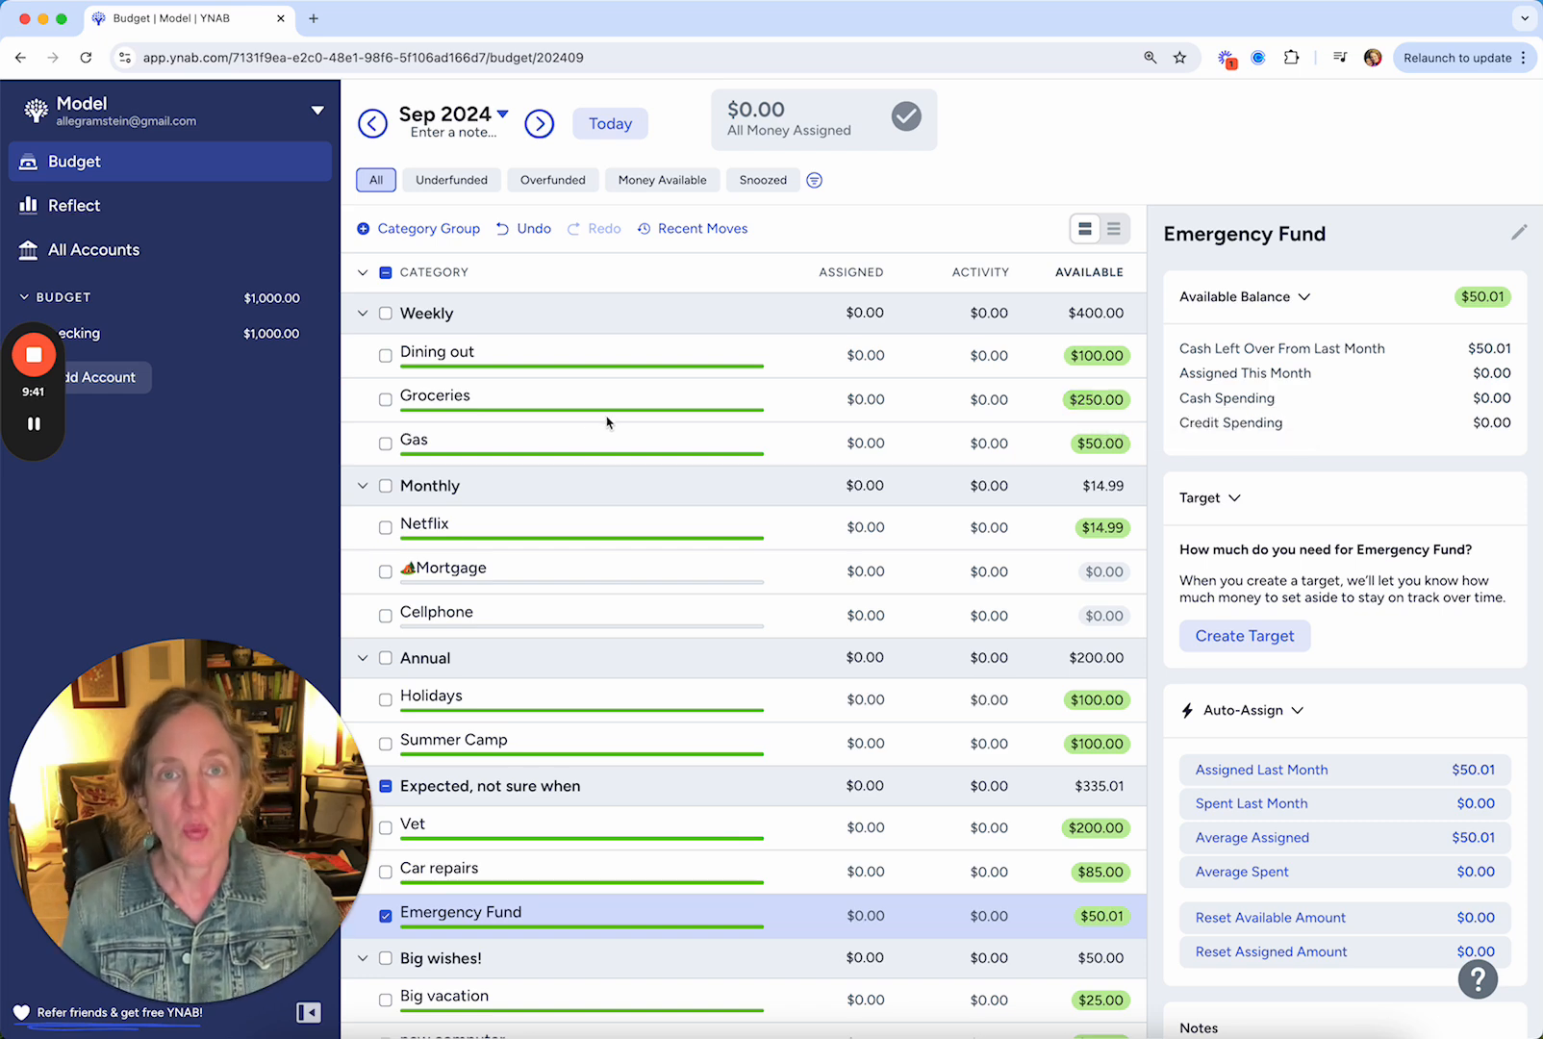
{"action": "left_click", "coordinate": [372, 124]}
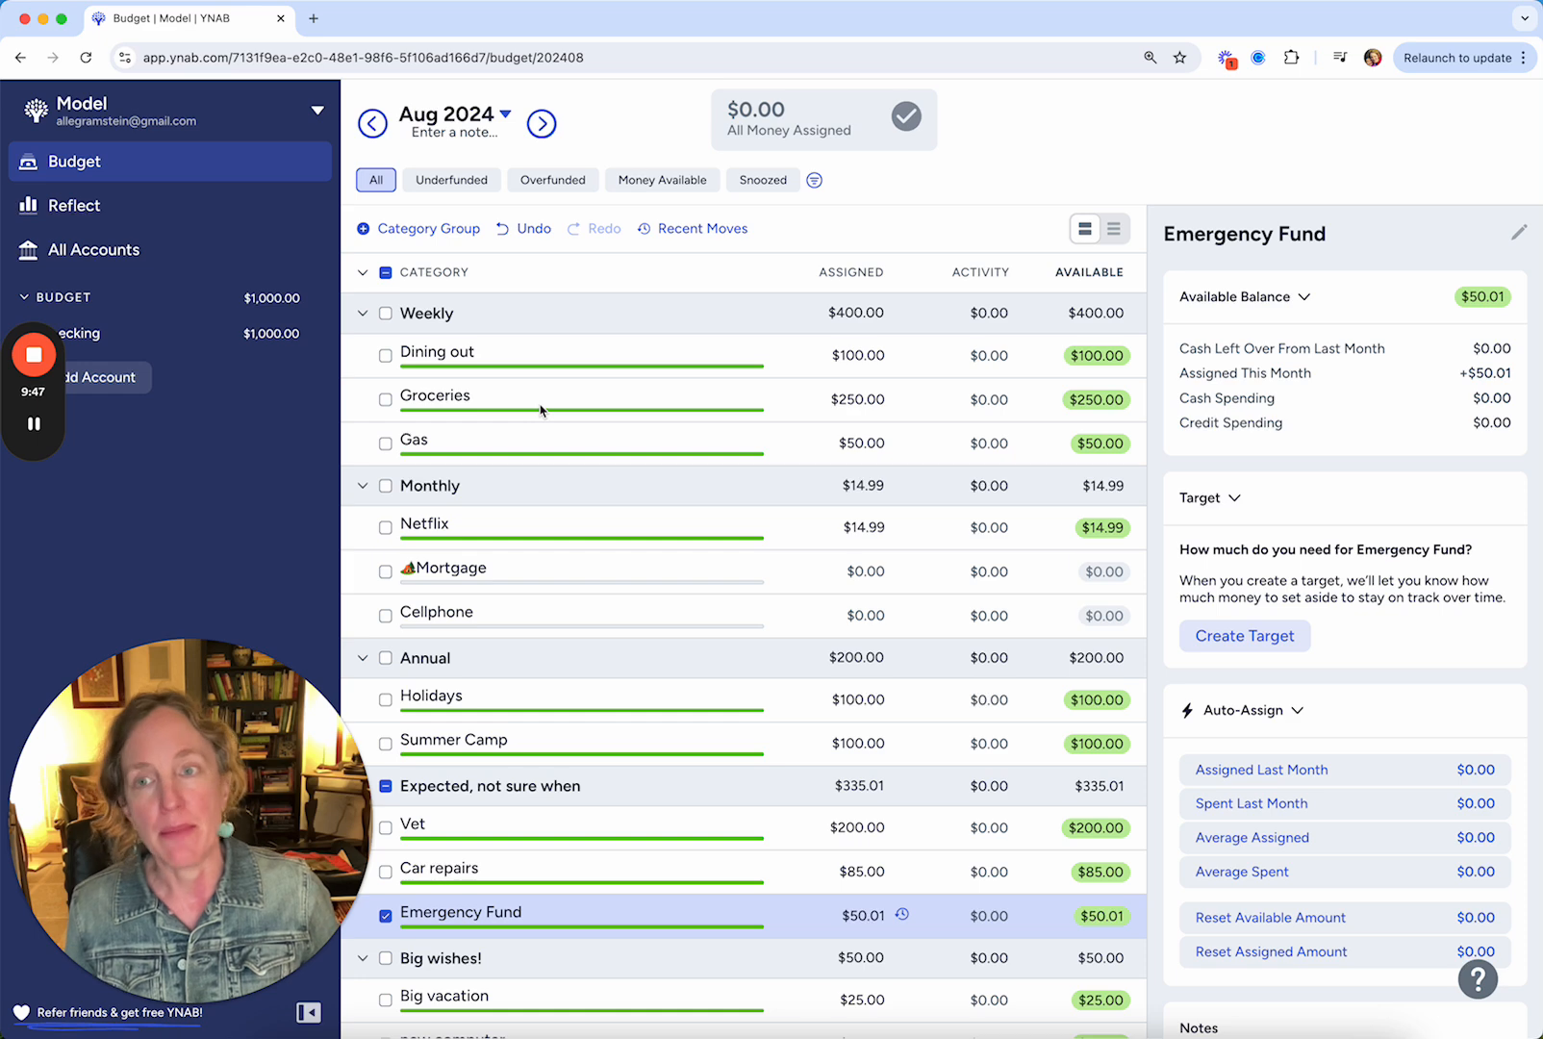
Record a $50 outflow to payee Ralphs in the Checking account under Weekly: Groceries, and return to the budget
{"action": "left_click", "coordinate": [113, 339]}
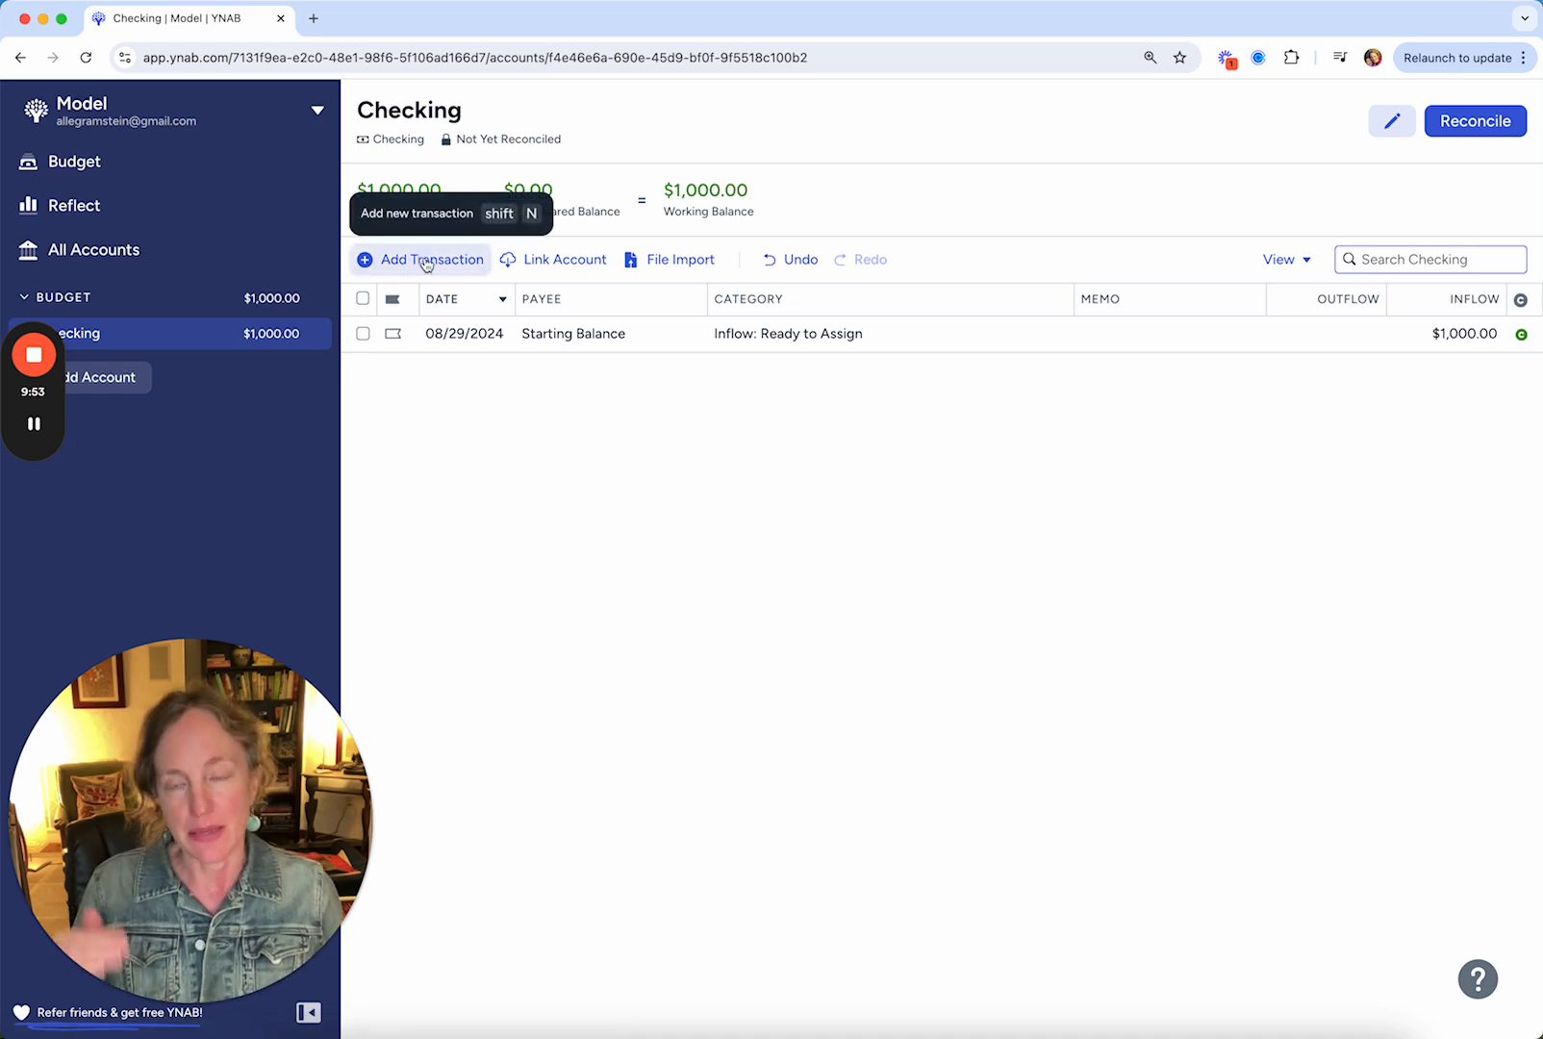
{"action": "left_click", "coordinate": [426, 259]}
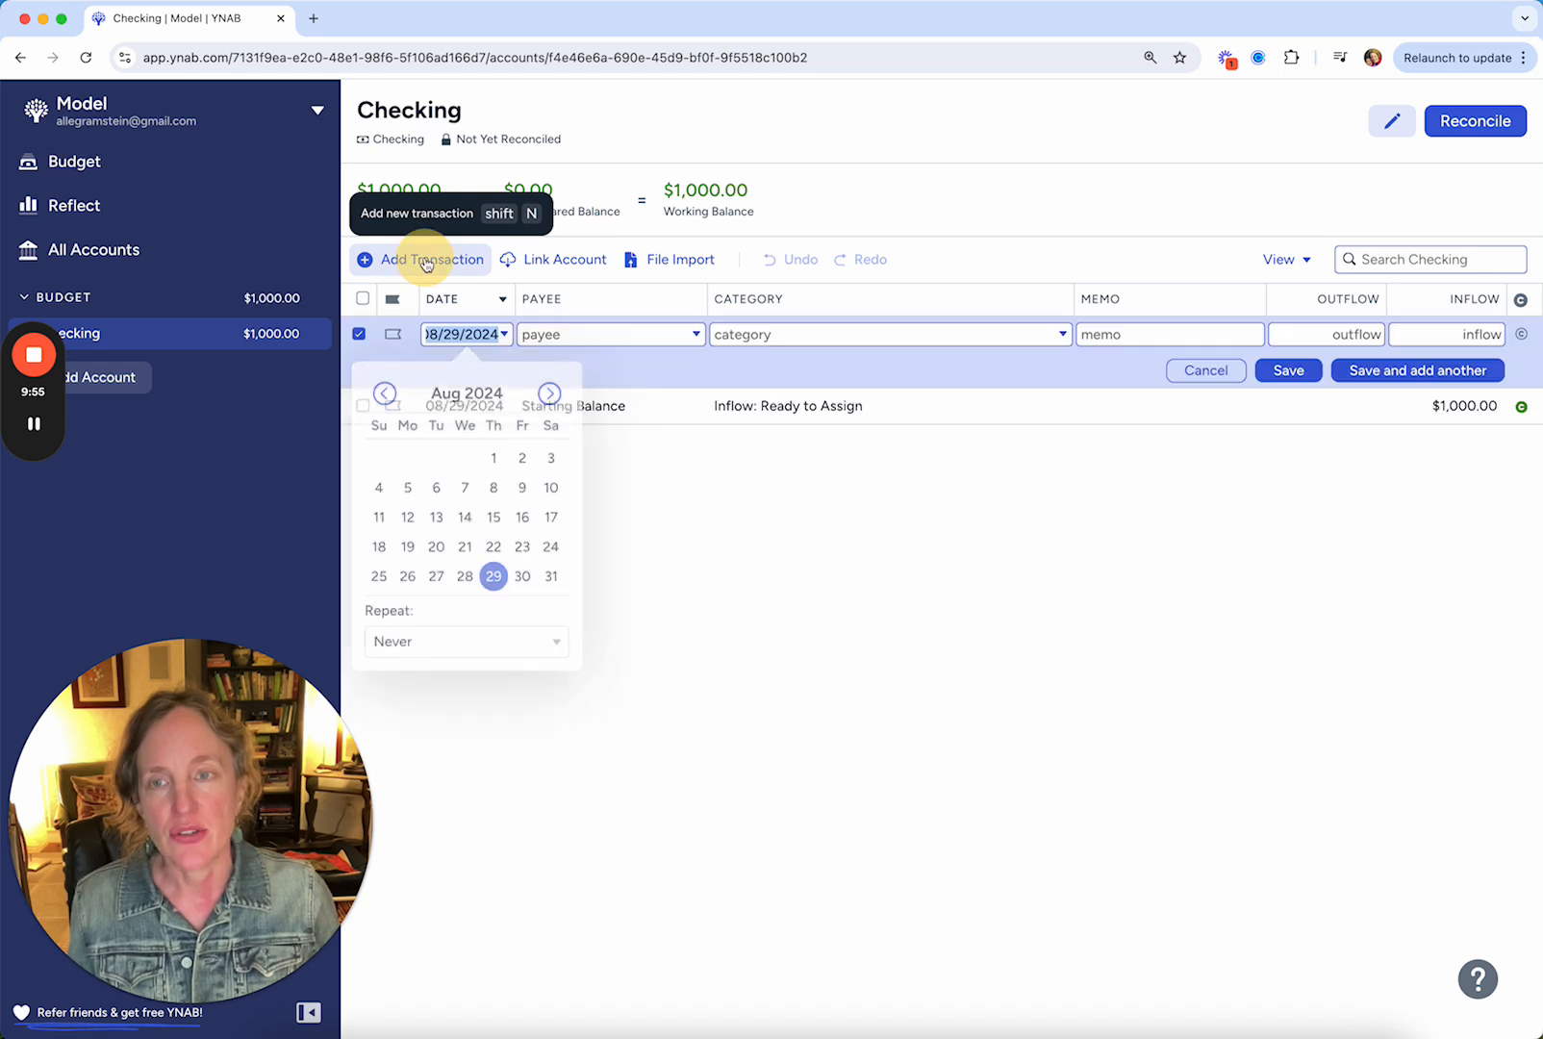
{"action": "left_click", "coordinate": [545, 334]}
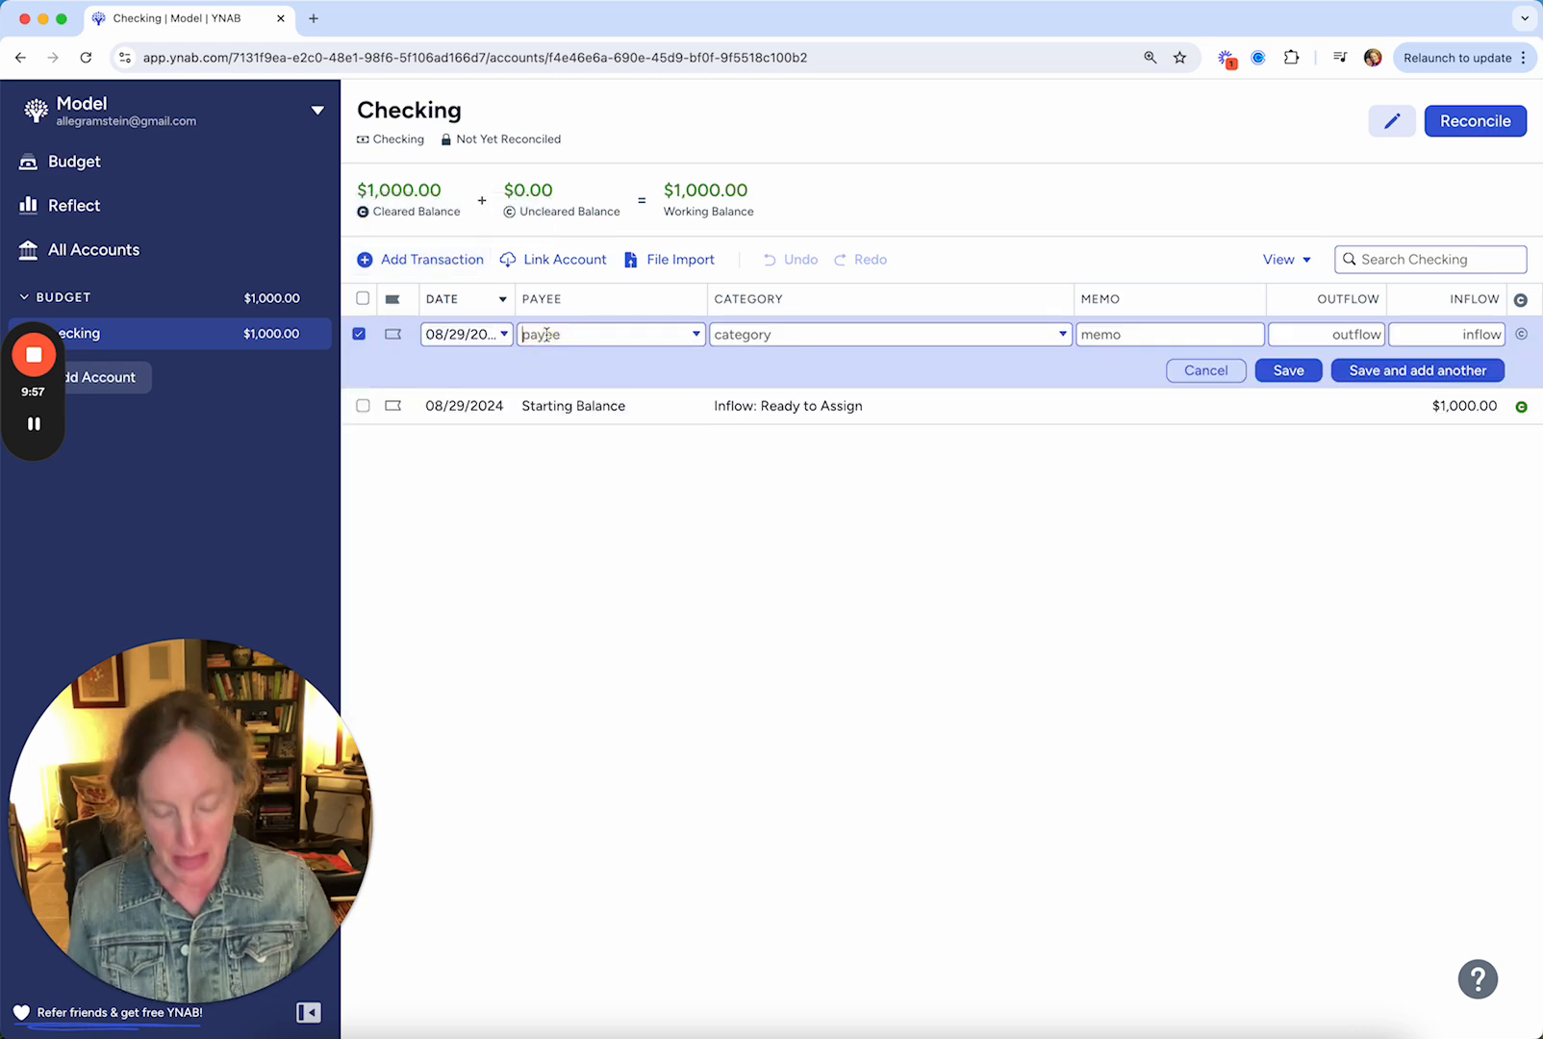
{"action": "type", "text": "Ralphs"}
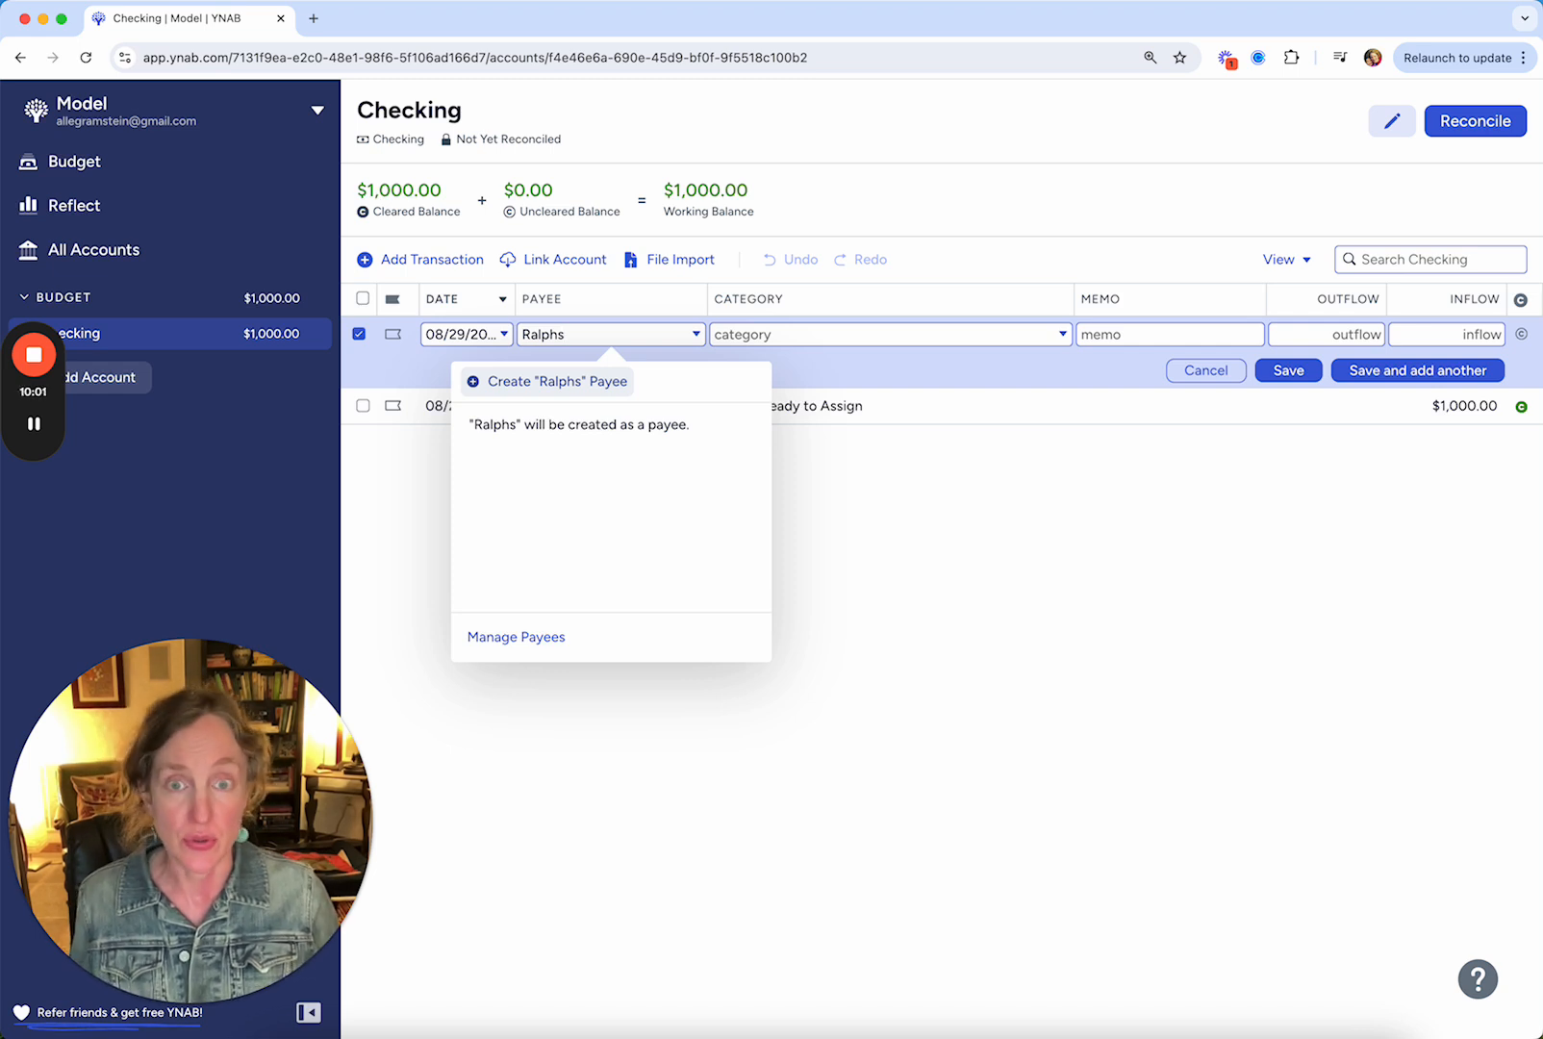
{"action": "key", "text": "Tab"}
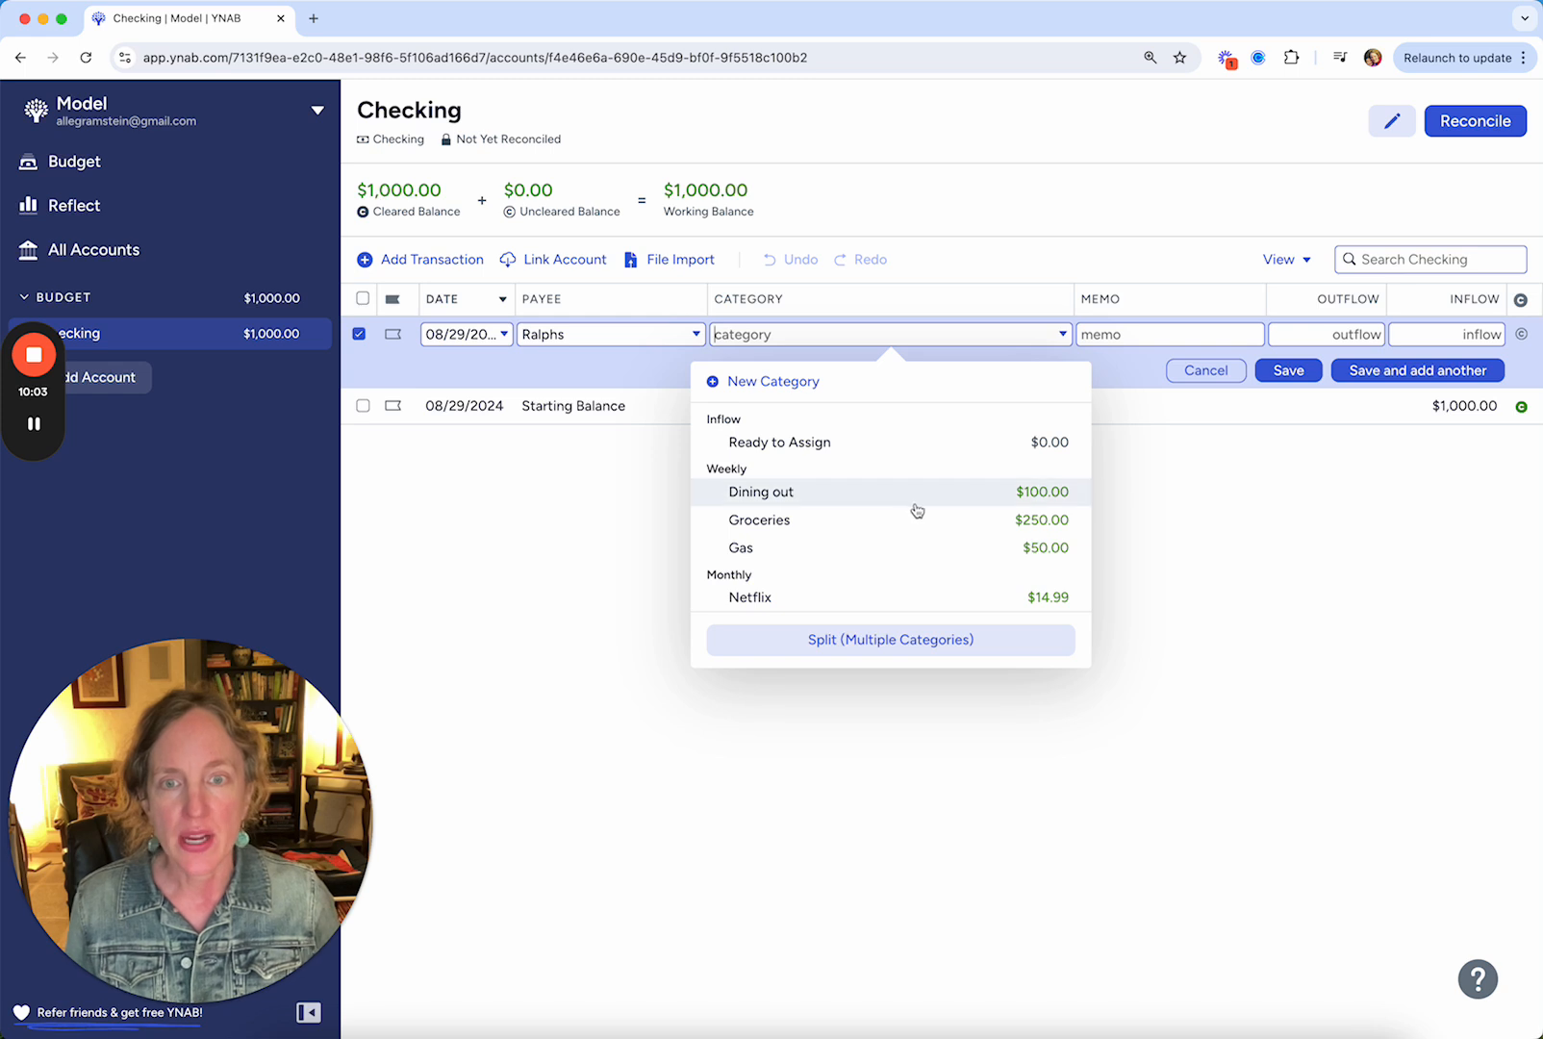
{"action": "left_click", "coordinate": [847, 509]}
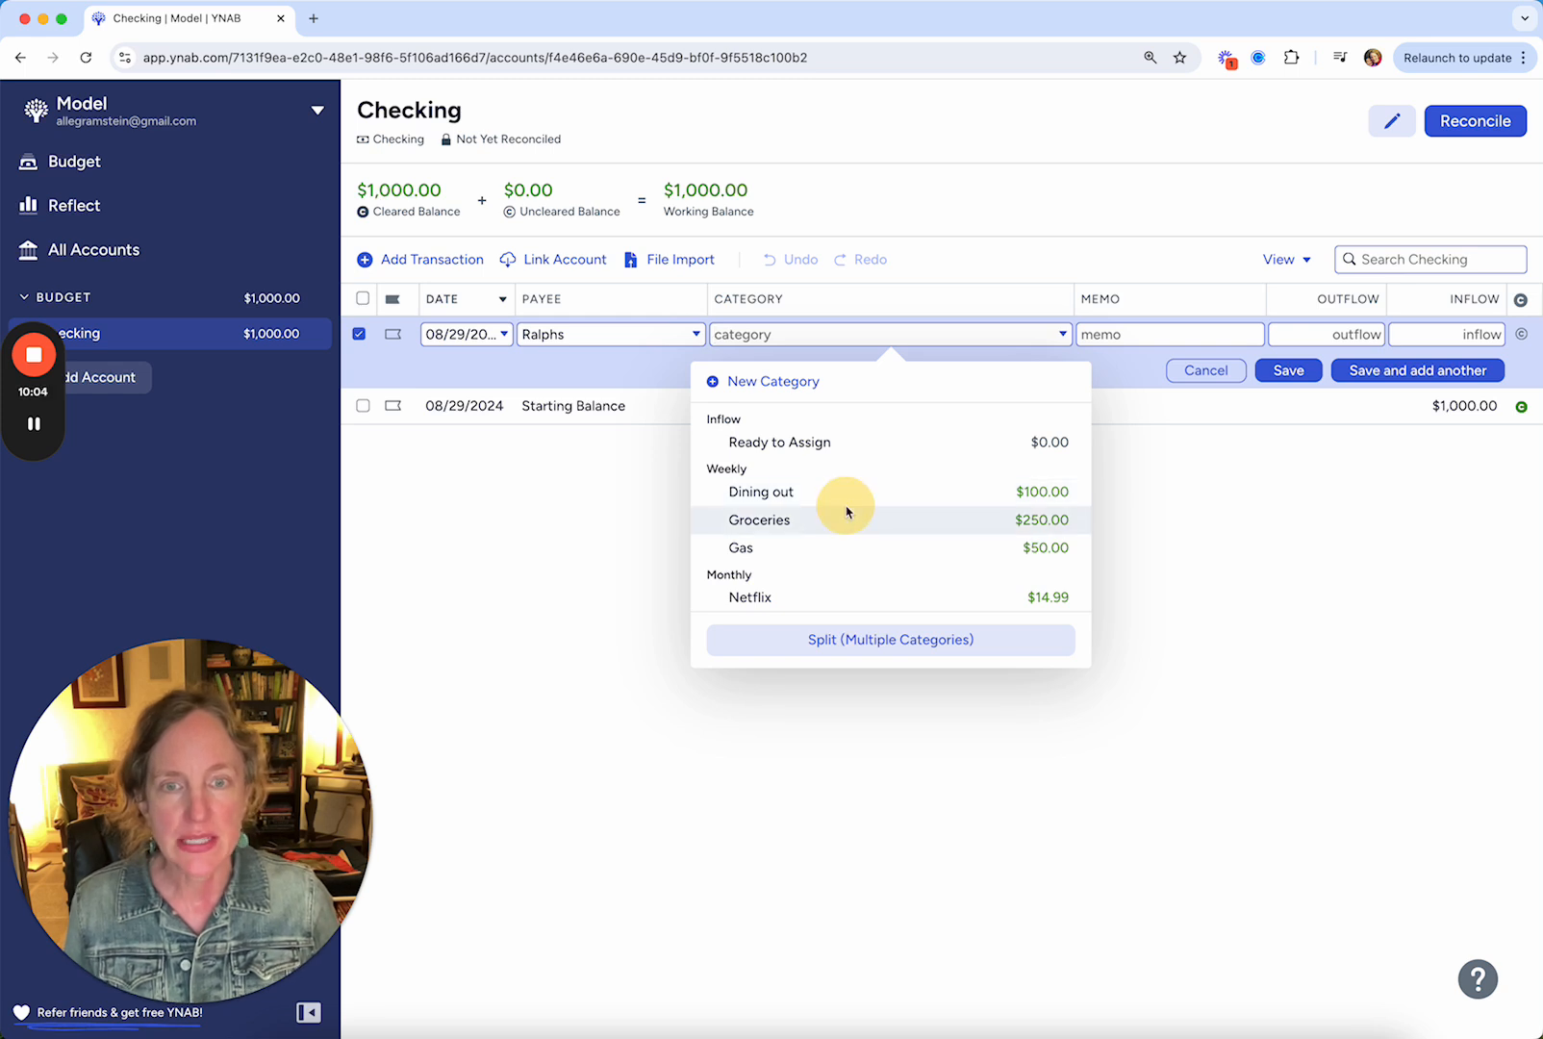
{"action": "left_click", "coordinate": [752, 516]}
{"action": "left_click", "coordinate": [1315, 334]}
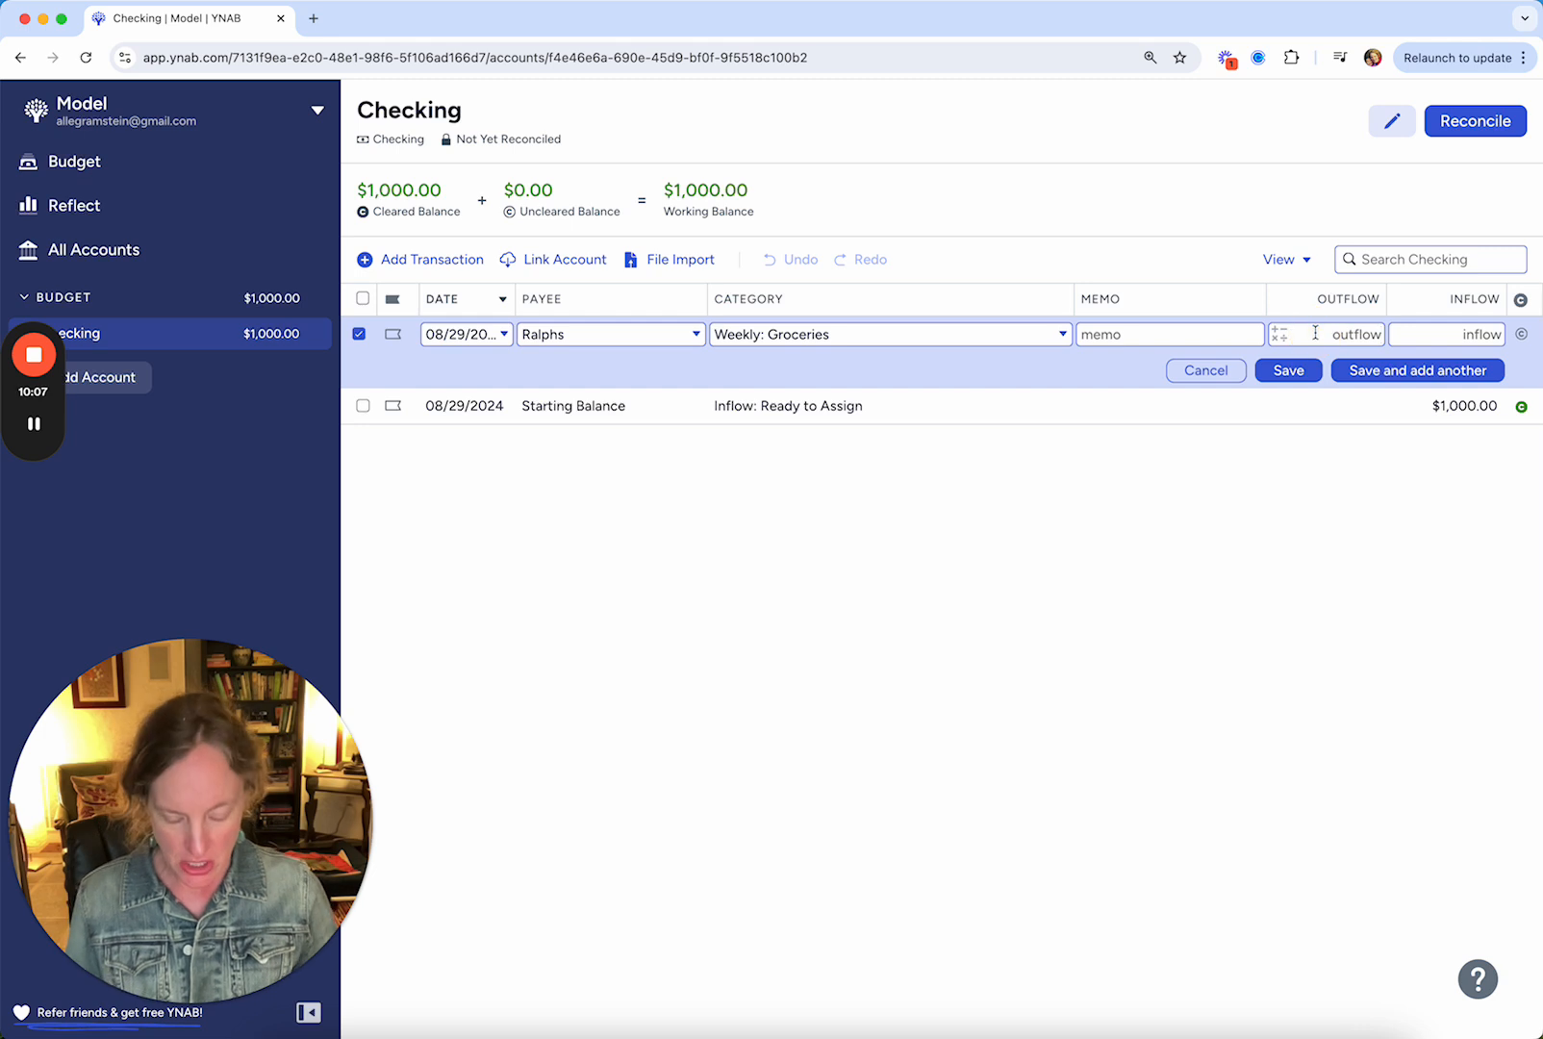
{"action": "type", "text": "50"}
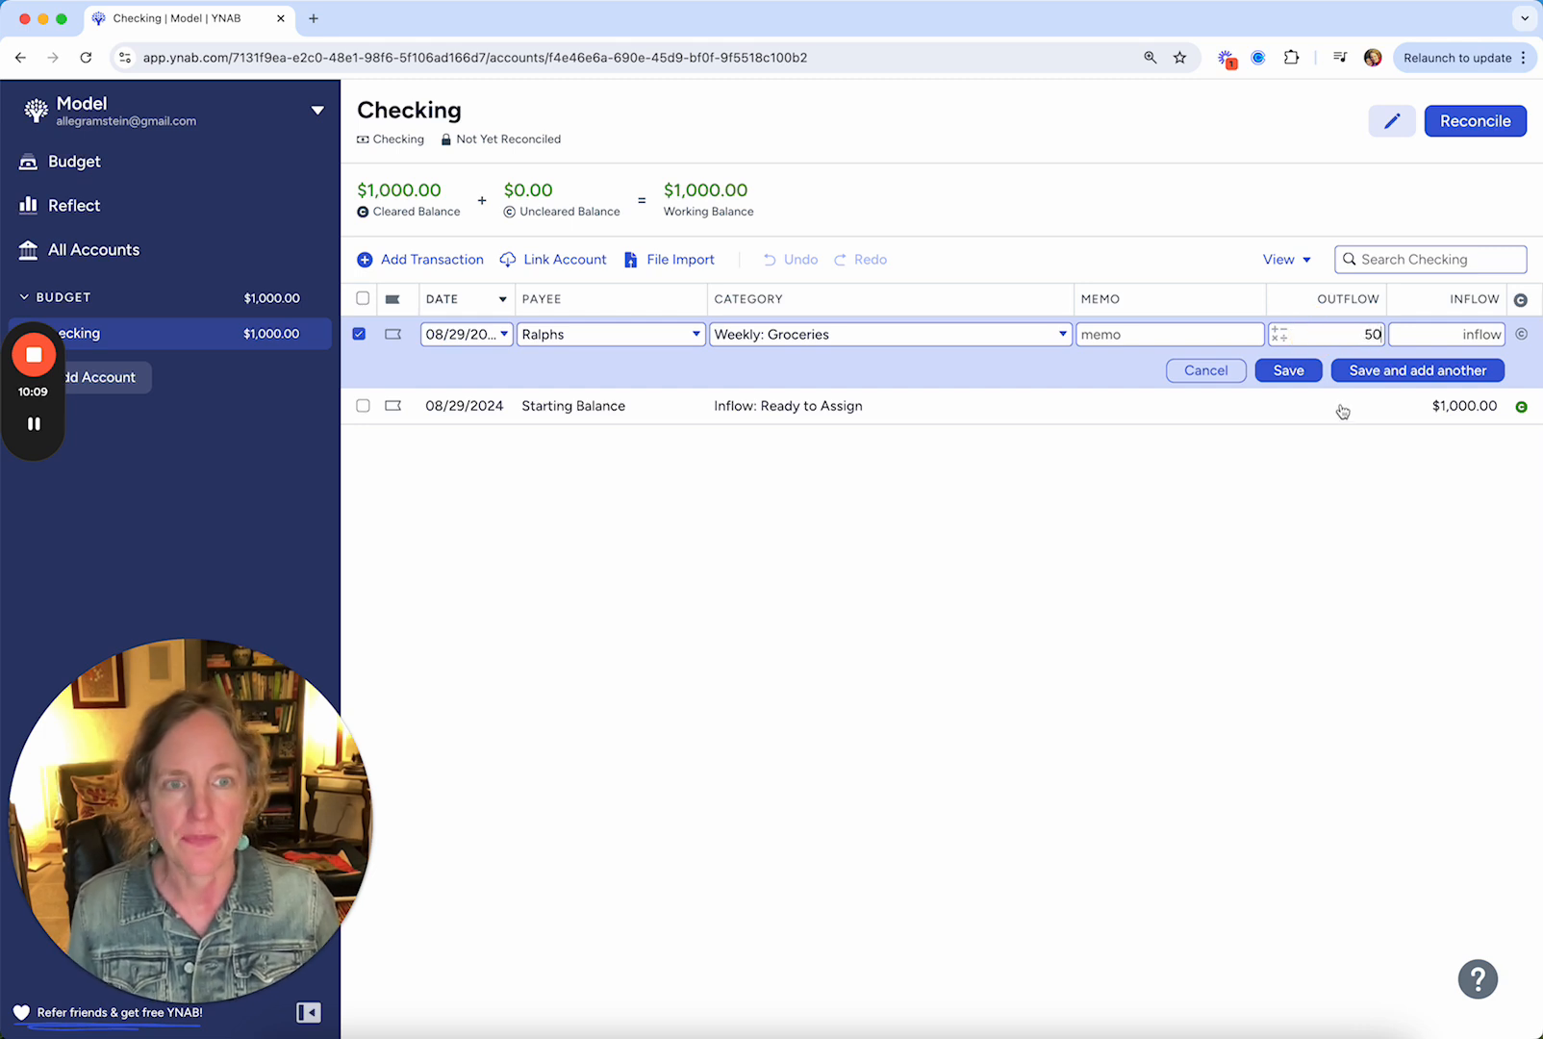
{"action": "left_click", "coordinate": [1287, 371]}
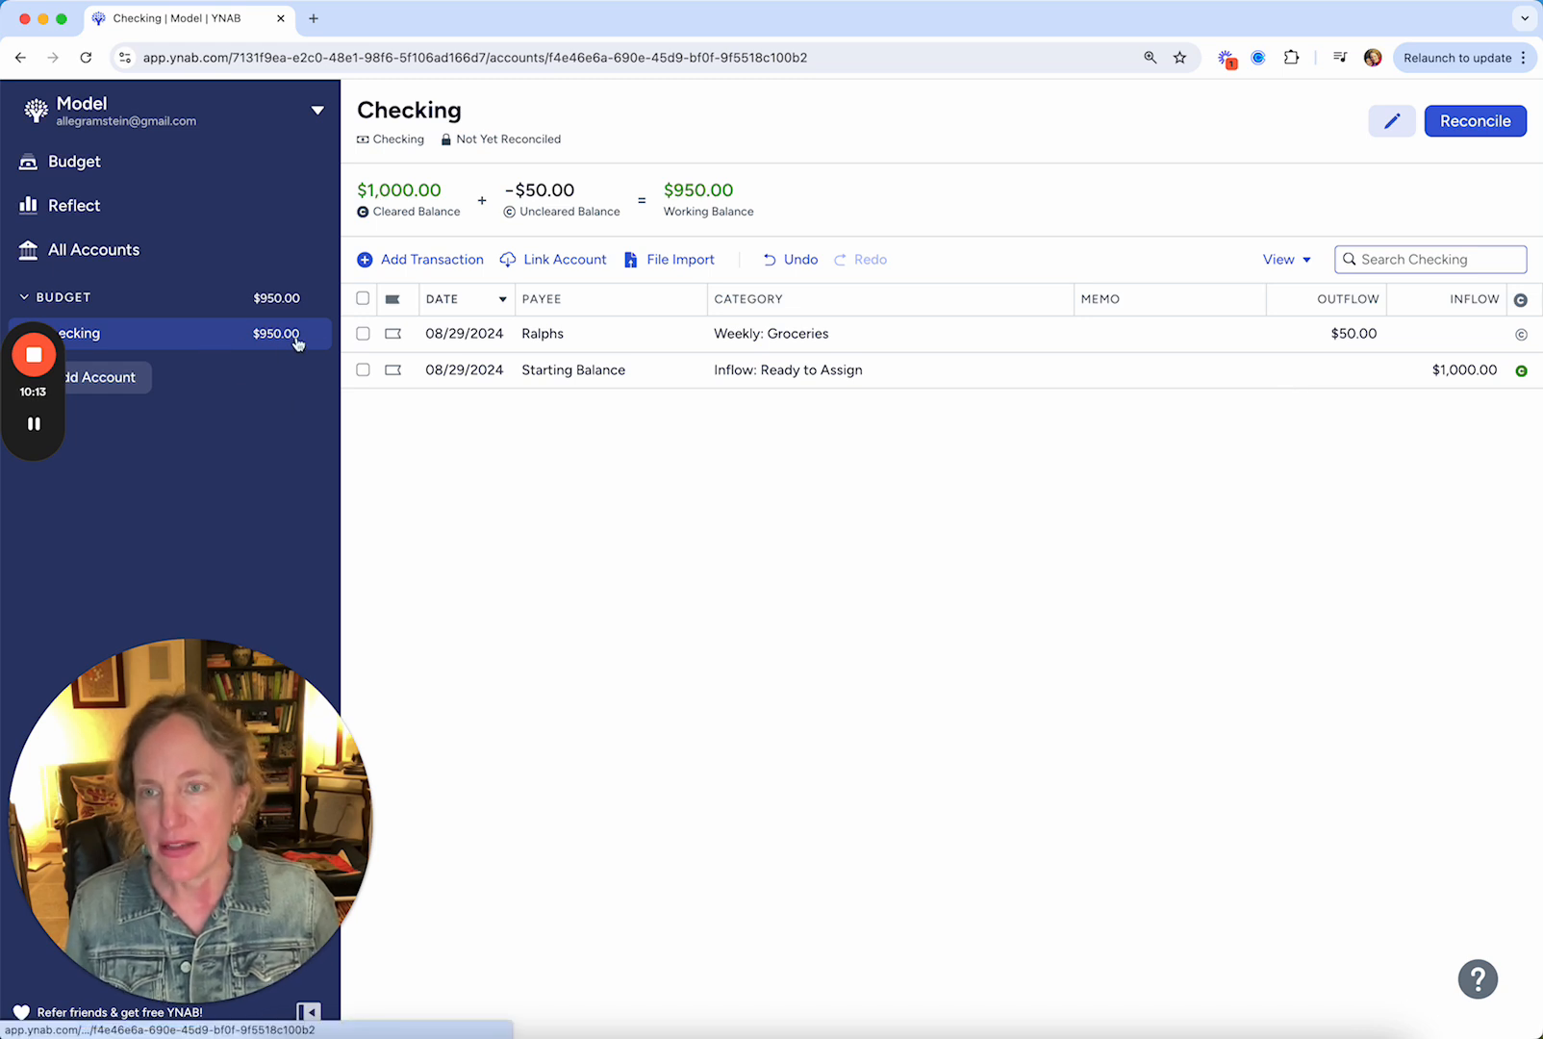
{"action": "left_click", "coordinate": [90, 170]}
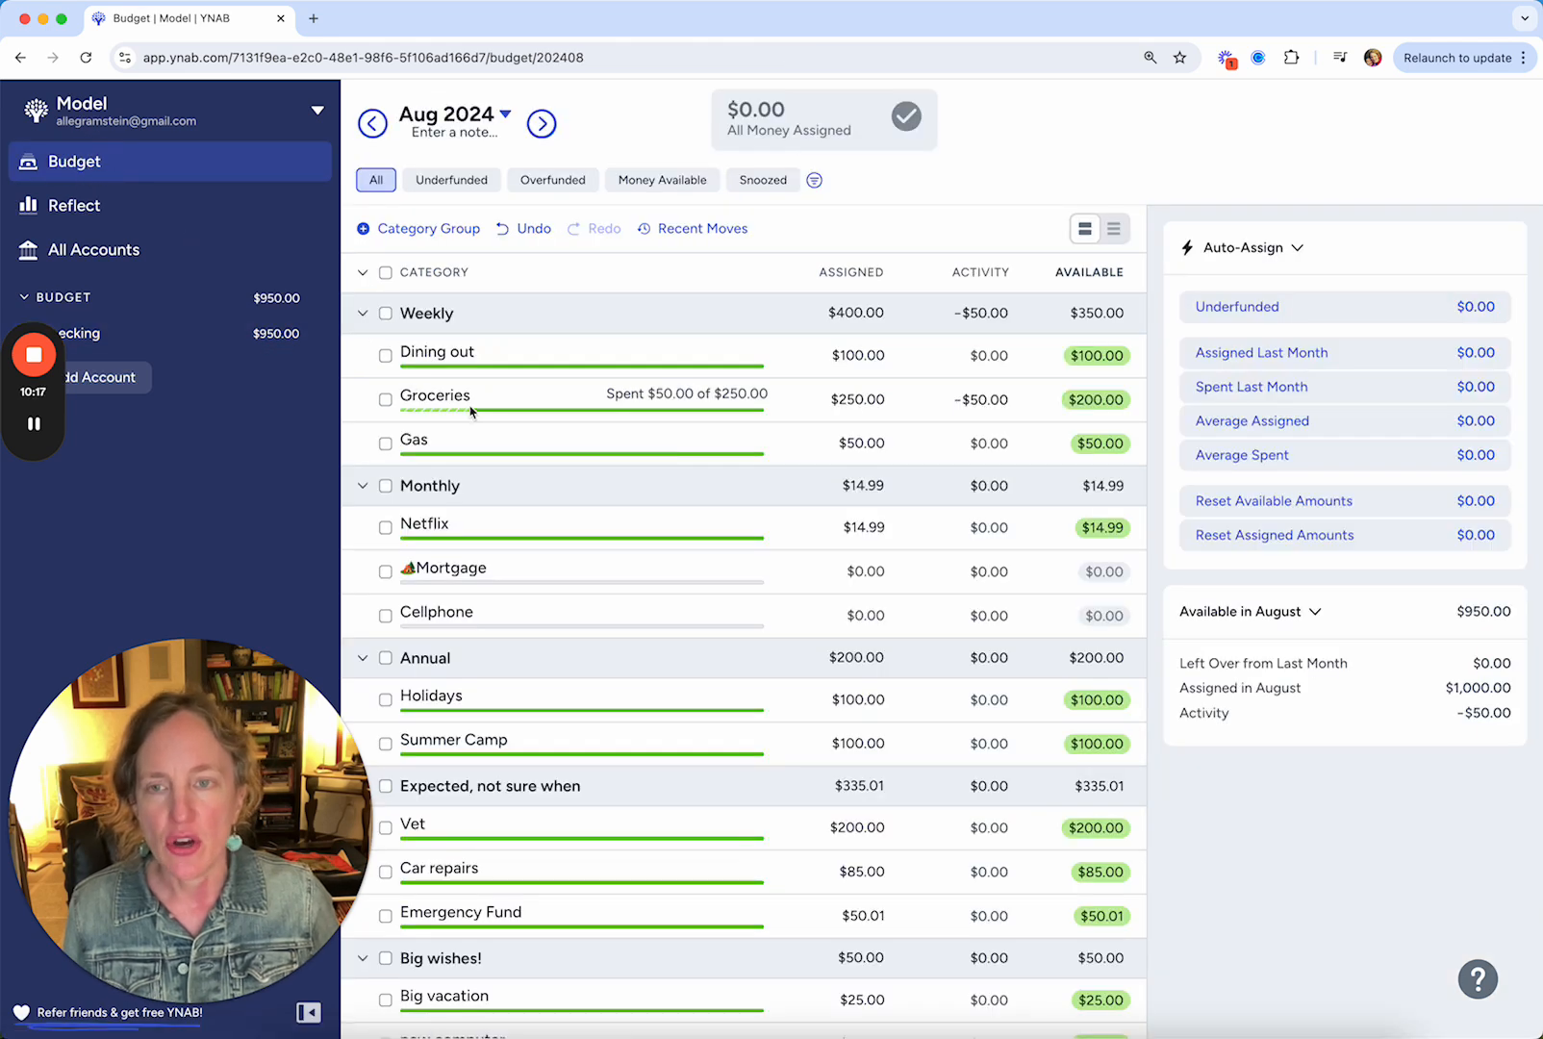
View the transactions behind the Groceries category's activity, and close the list
{"action": "left_click", "coordinate": [983, 400]}
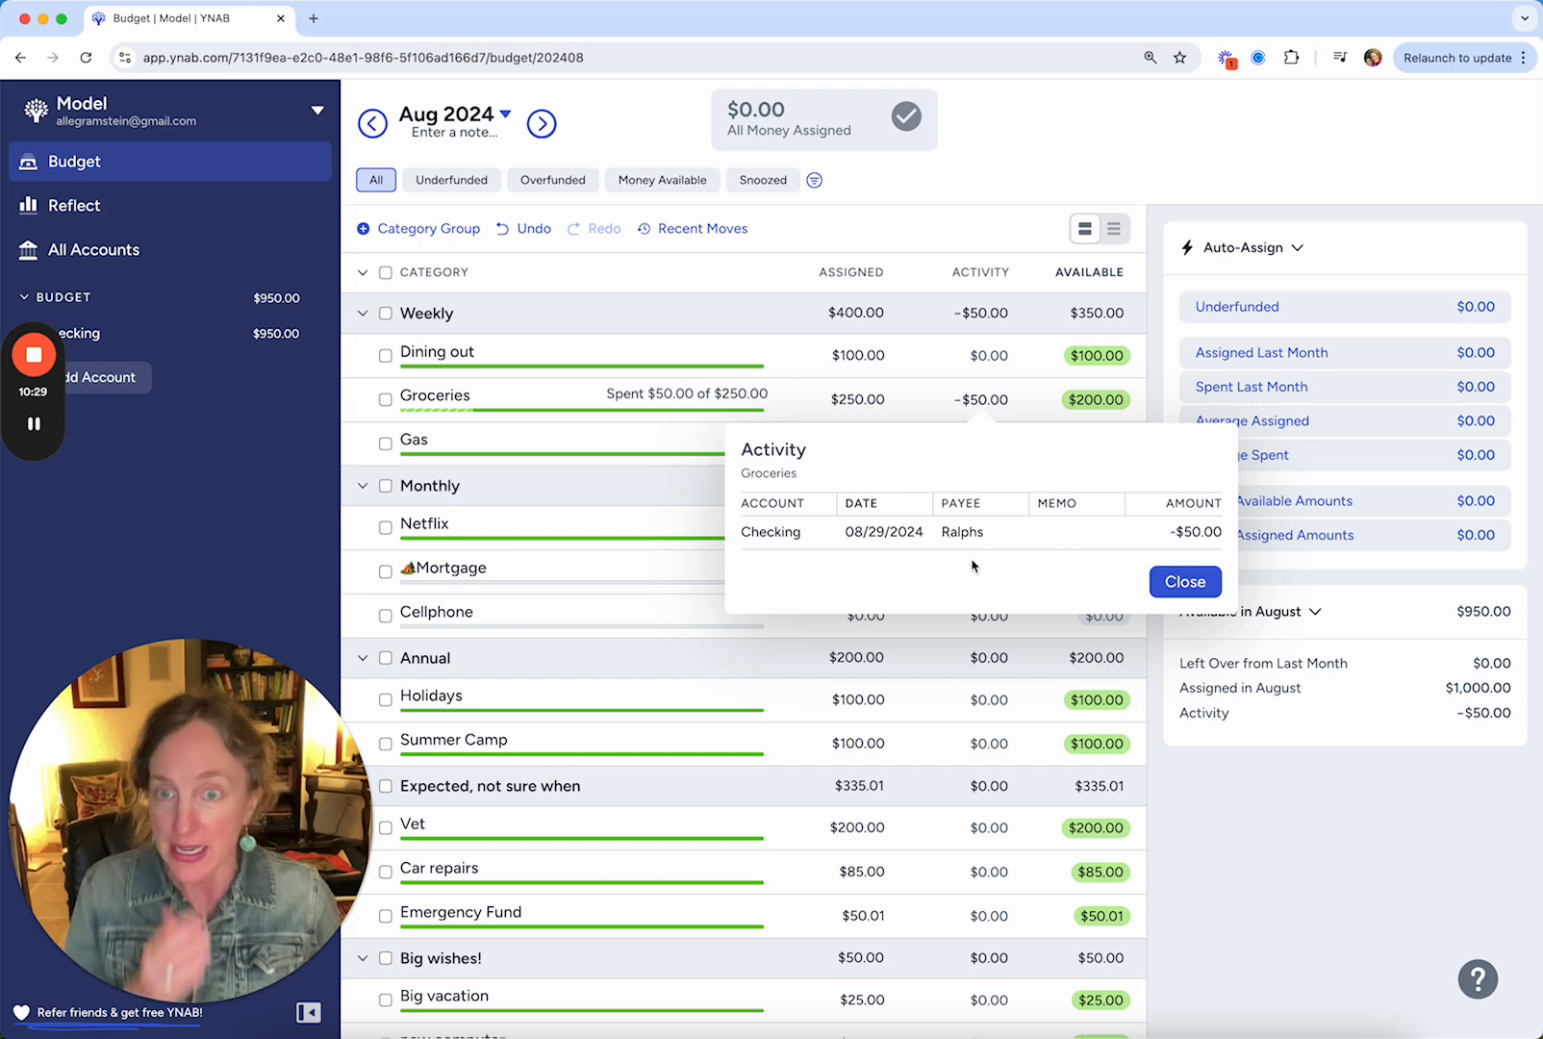
{"action": "left_click", "coordinate": [1170, 581]}
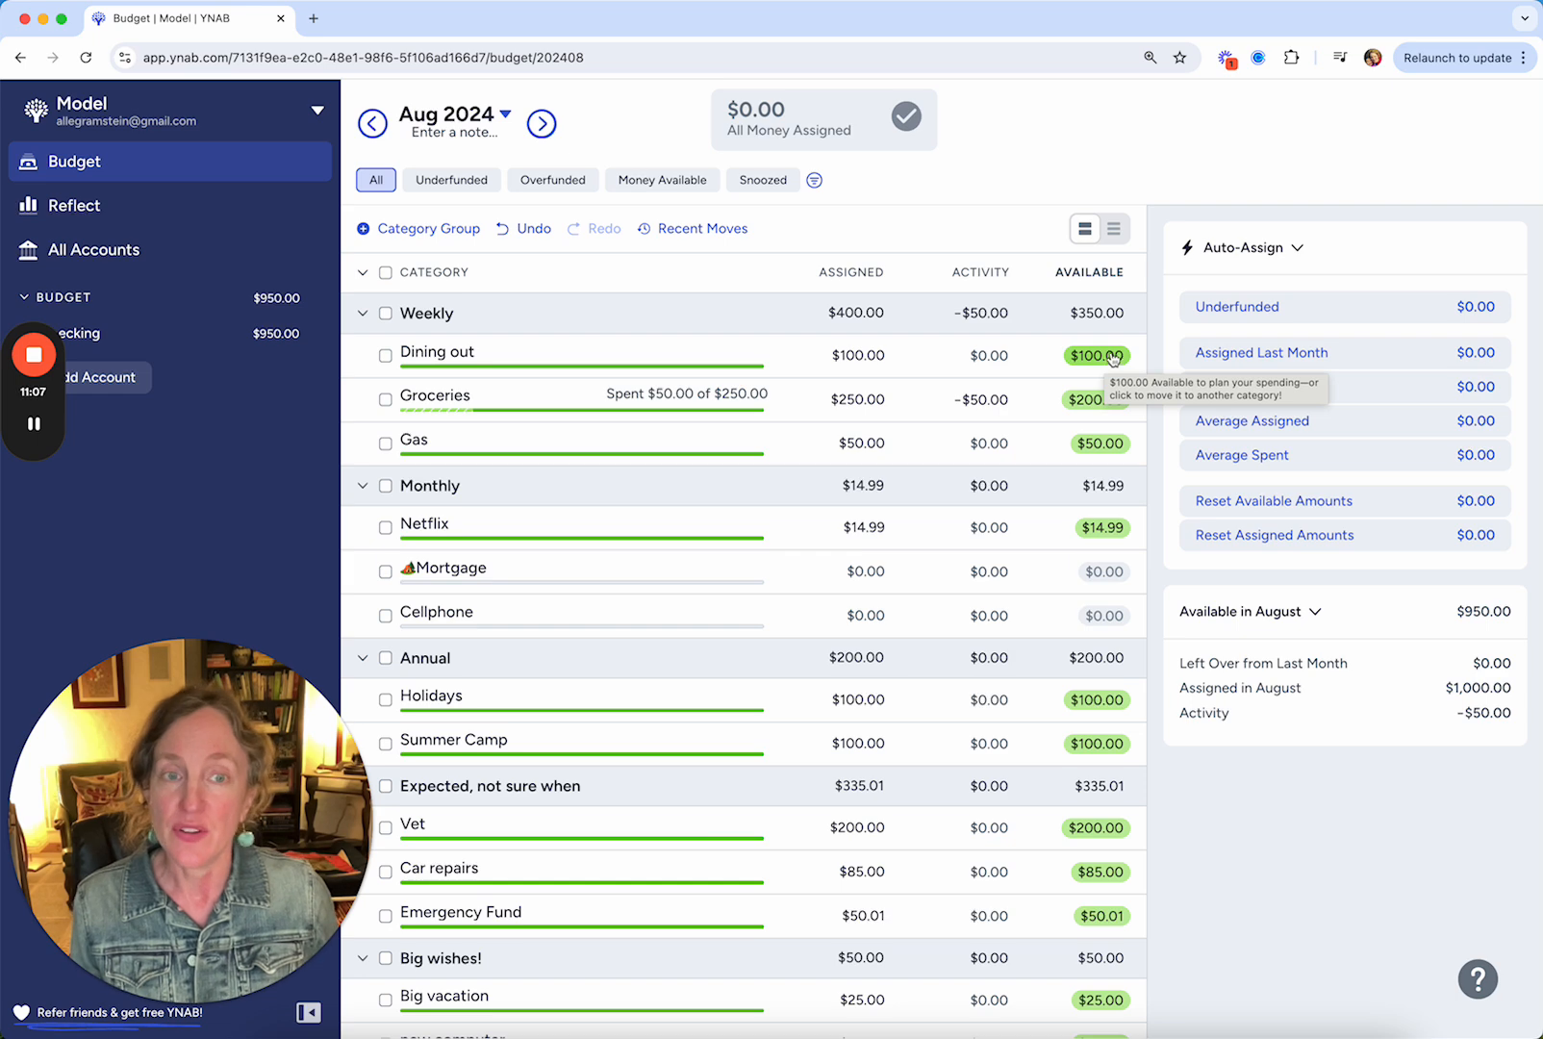
{"action": "left_click", "coordinate": [717, 118]}
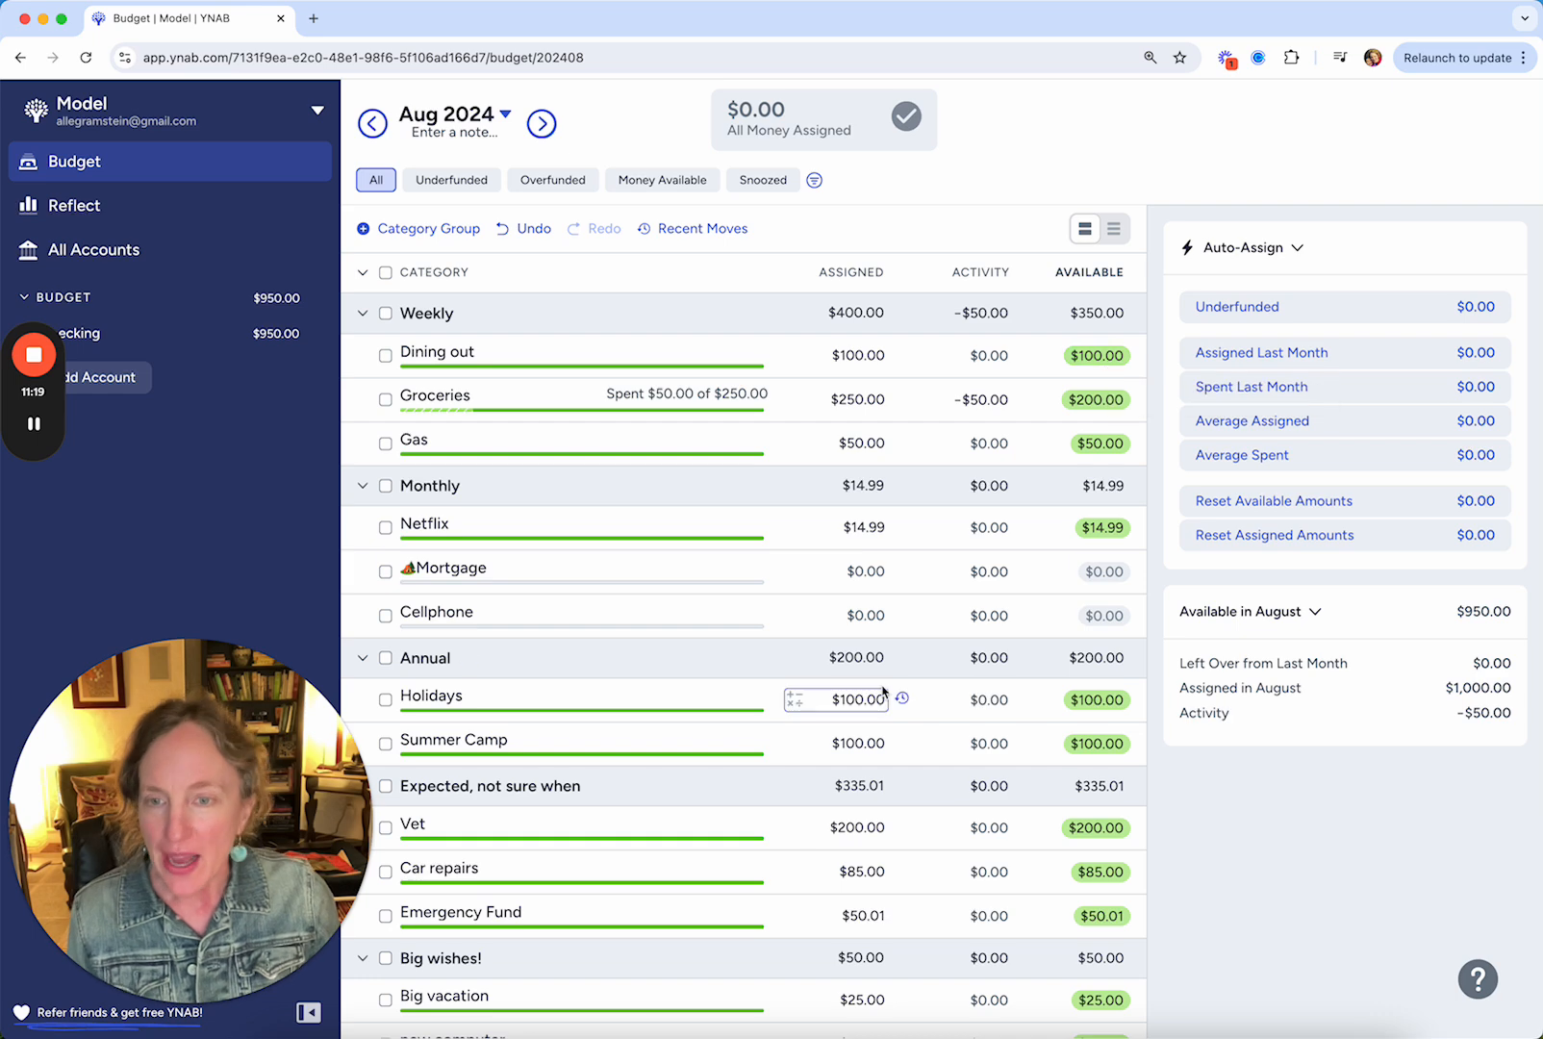
Move $25.00 of the available money from Big vacation to Weekly: Dining out
{"action": "scroll", "coordinate": [1001, 789], "scroll_direction": "down", "scroll_amount": 1}
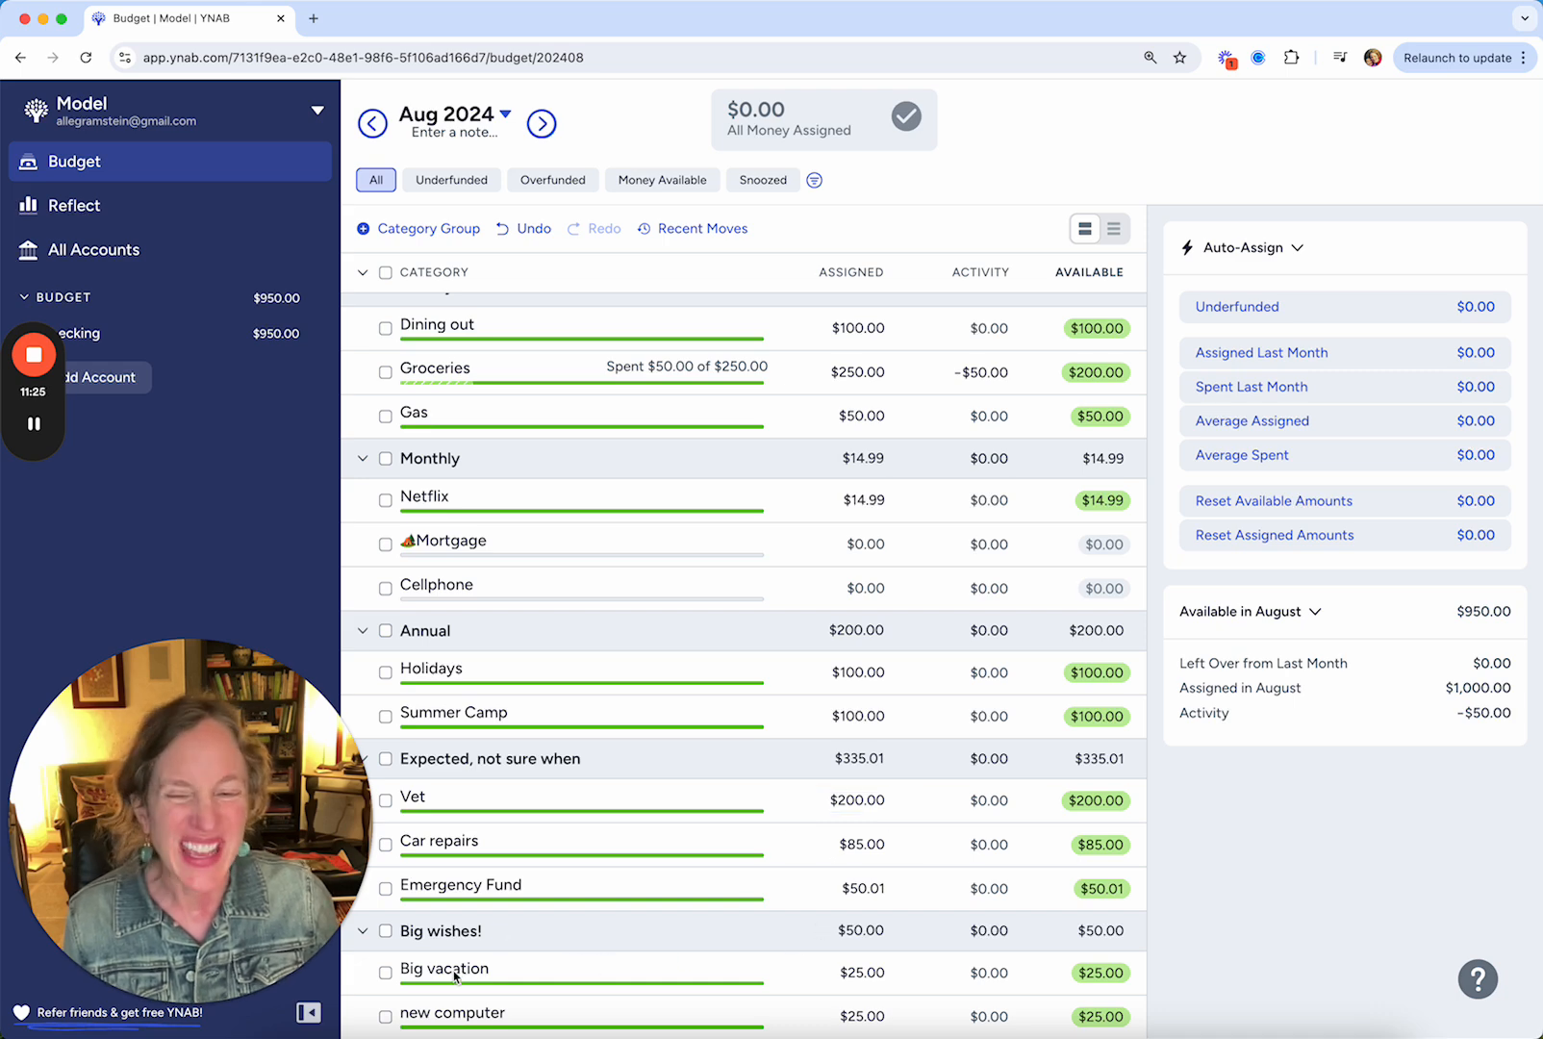
{"action": "left_click", "coordinate": [1107, 974]}
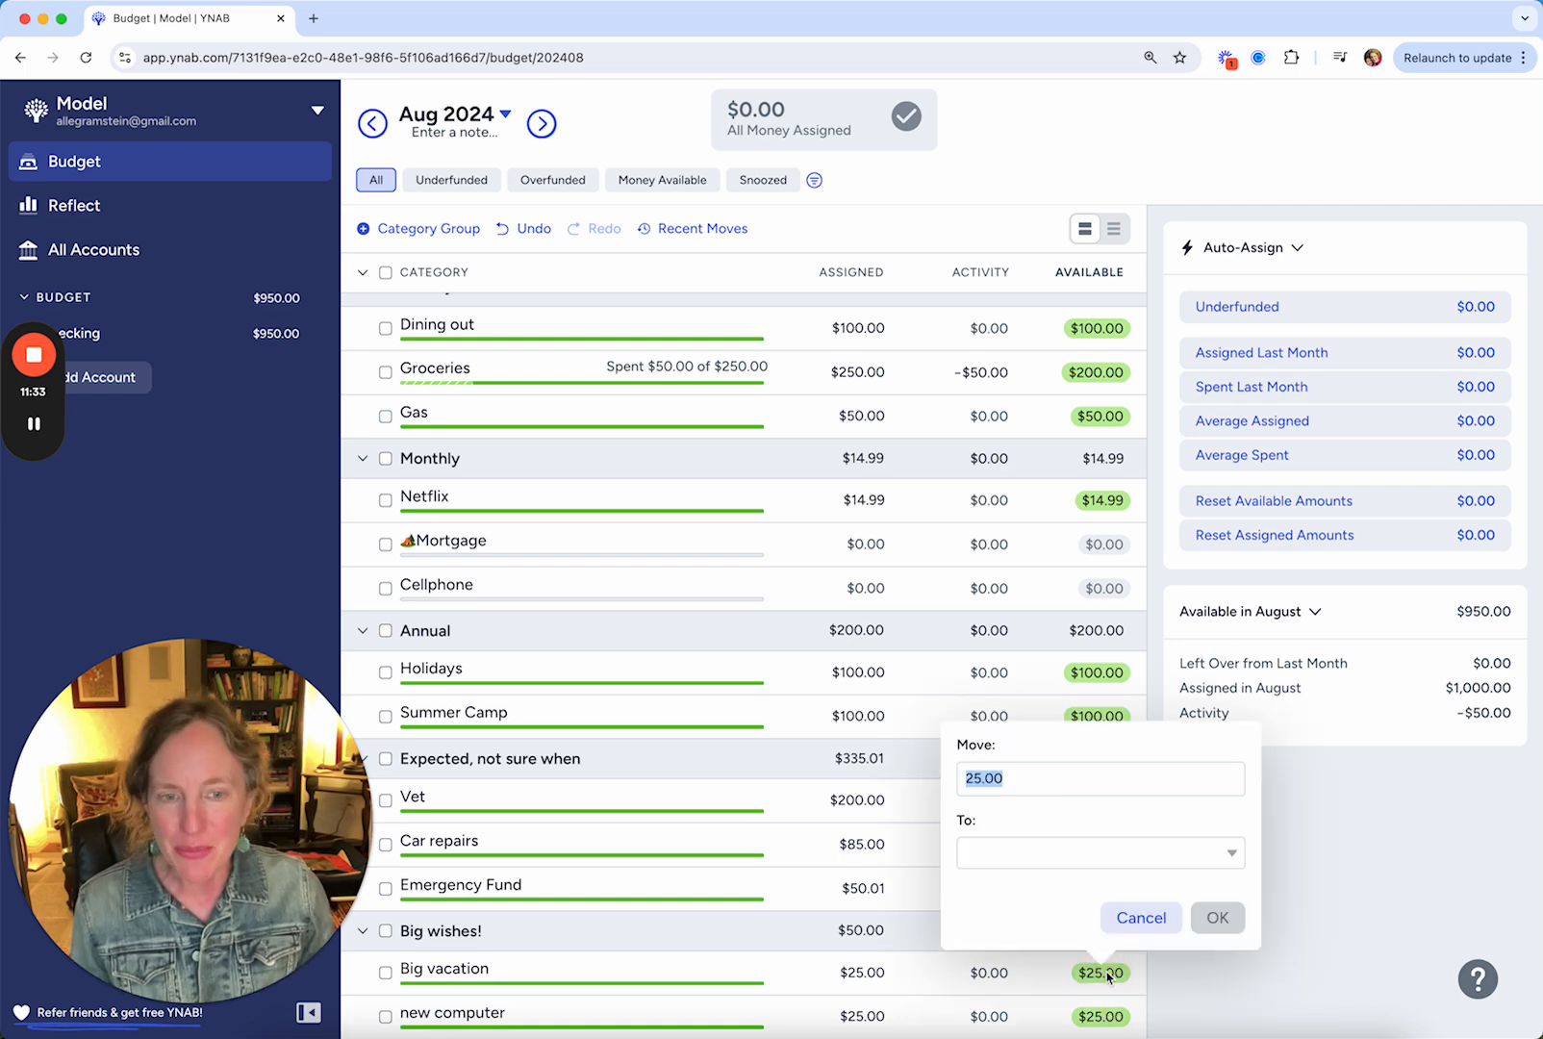
{"action": "left_click", "coordinate": [1133, 856]}
{"action": "left_click", "coordinate": [1067, 663]}
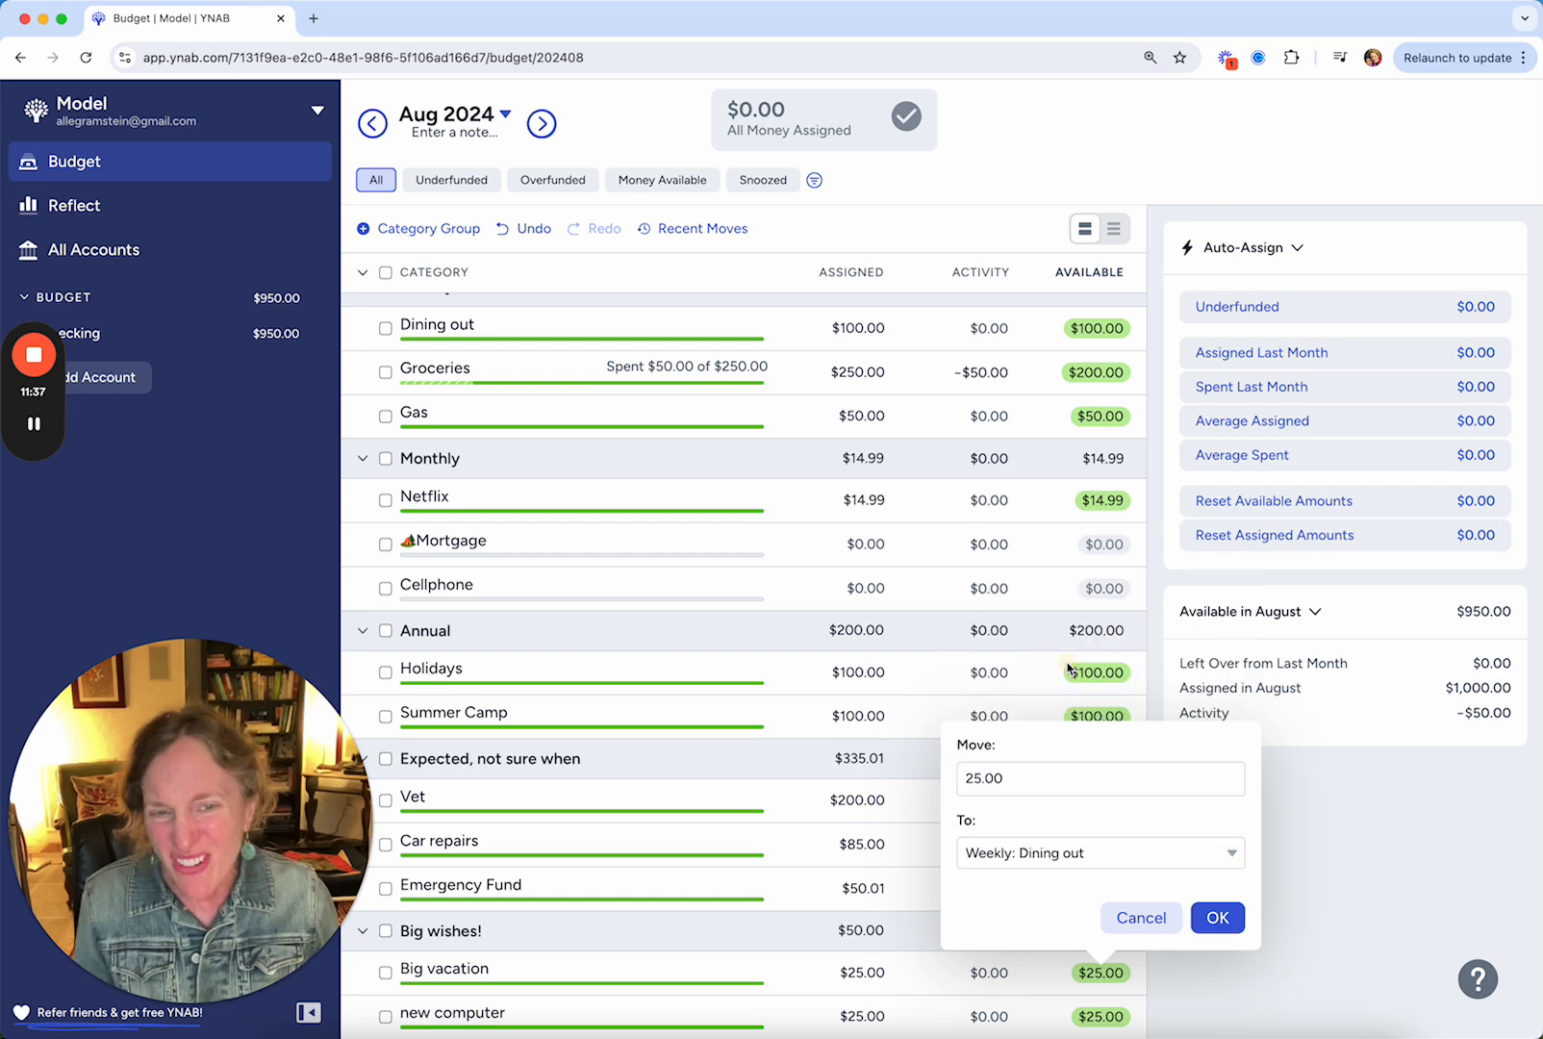
{"action": "left_click", "coordinate": [1218, 917]}
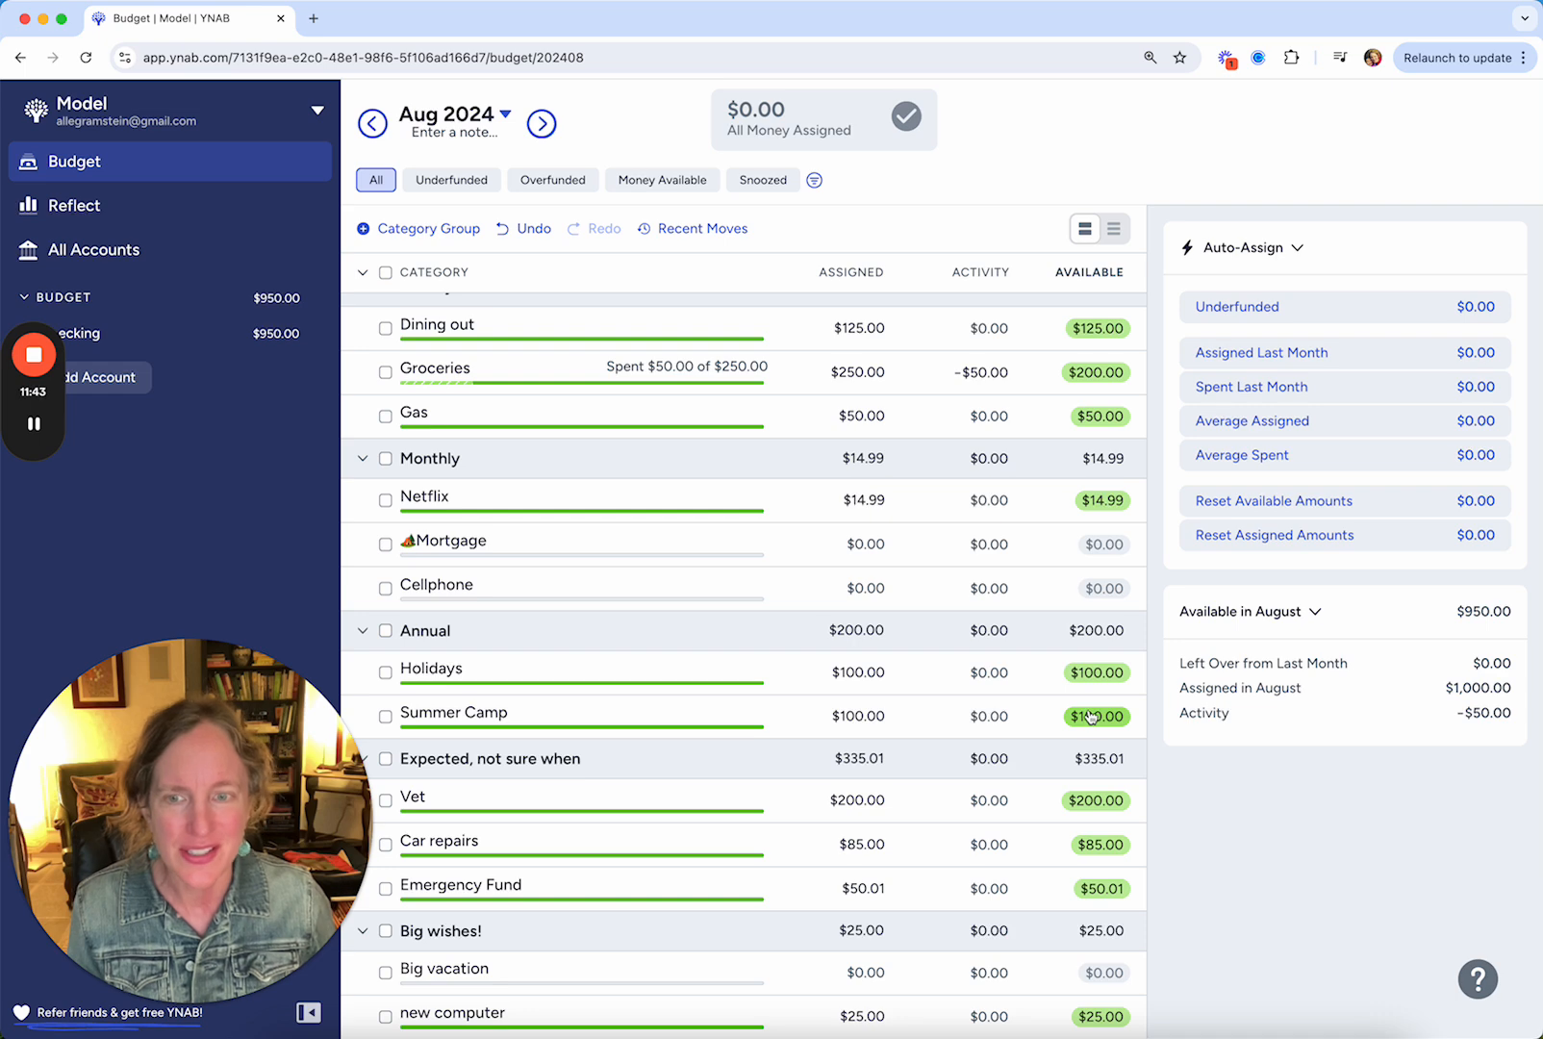
Move $25.00 of the available money from Gas to Weekly: Dining out
{"action": "left_click", "coordinate": [1099, 418]}
{"action": "type", "text": "25"}
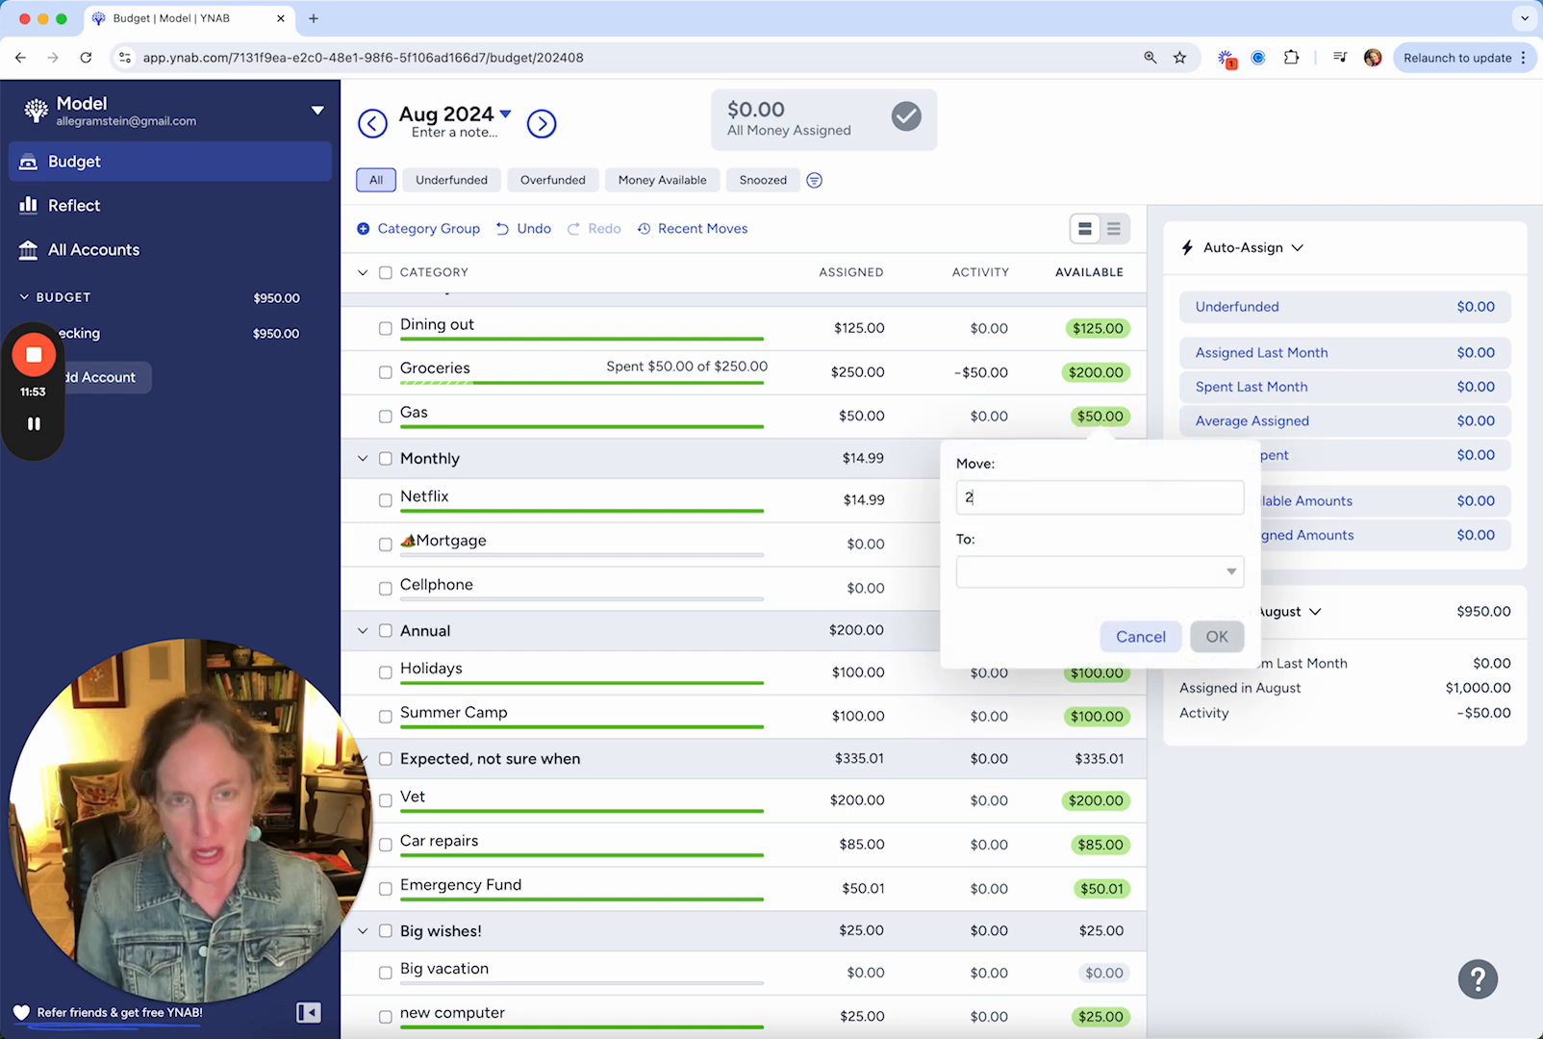
{"action": "left_click", "coordinate": [1230, 571]}
{"action": "left_click", "coordinate": [1046, 723]}
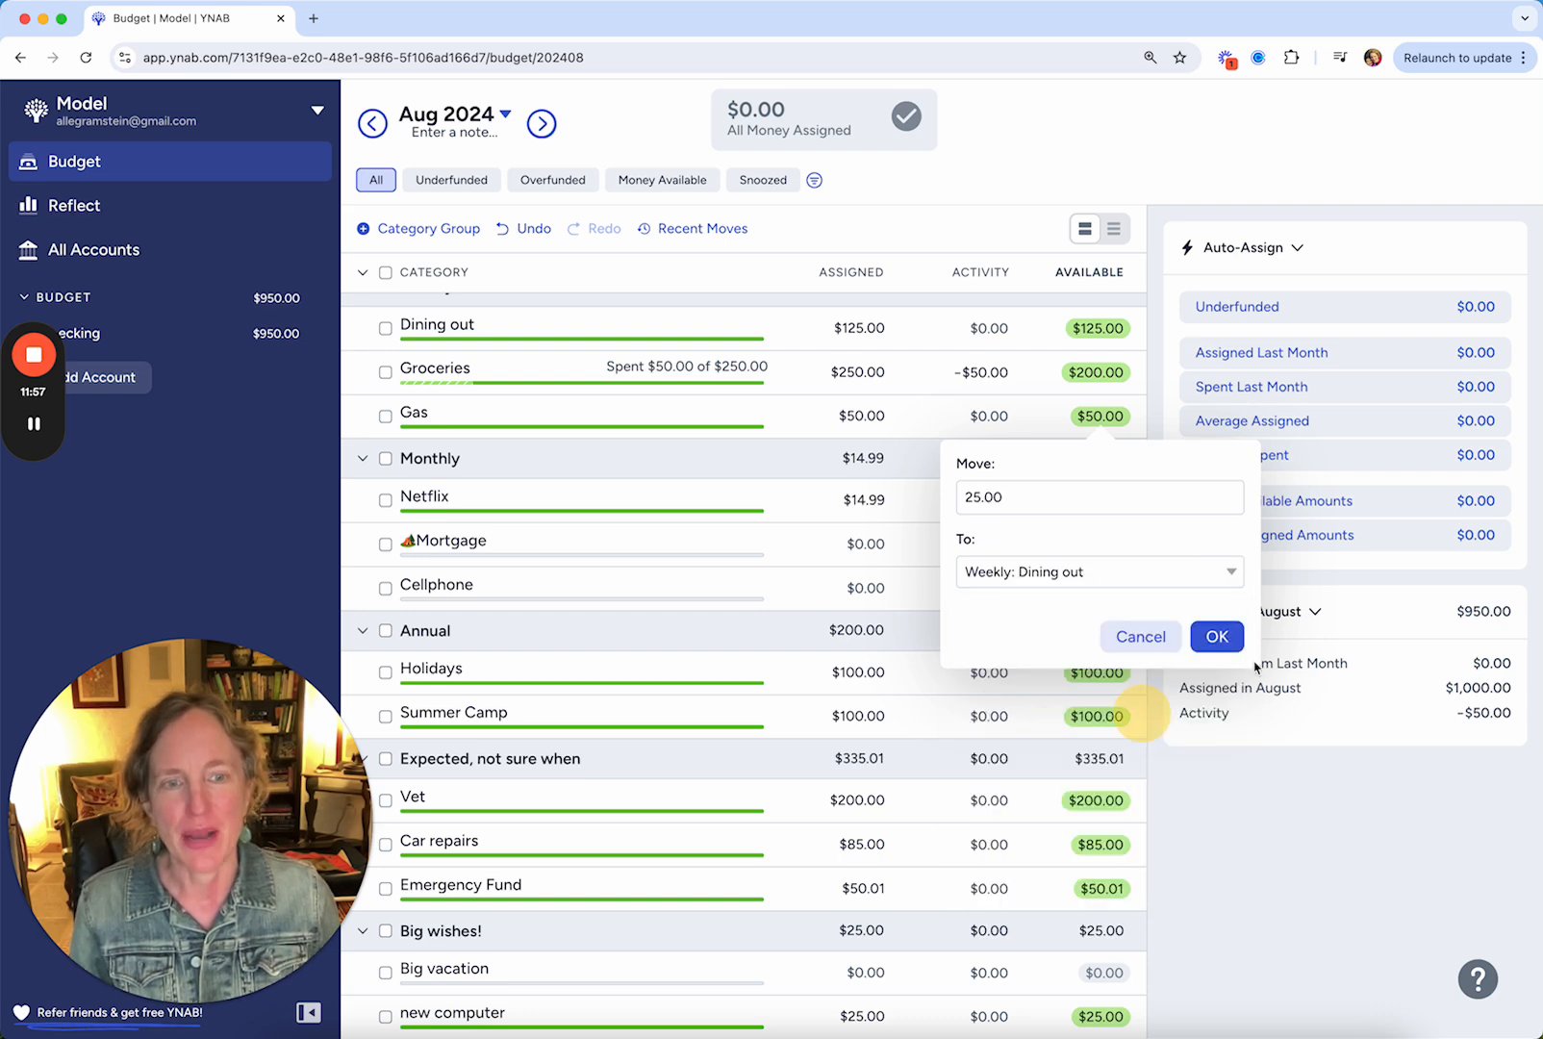
{"action": "left_click", "coordinate": [1222, 637]}
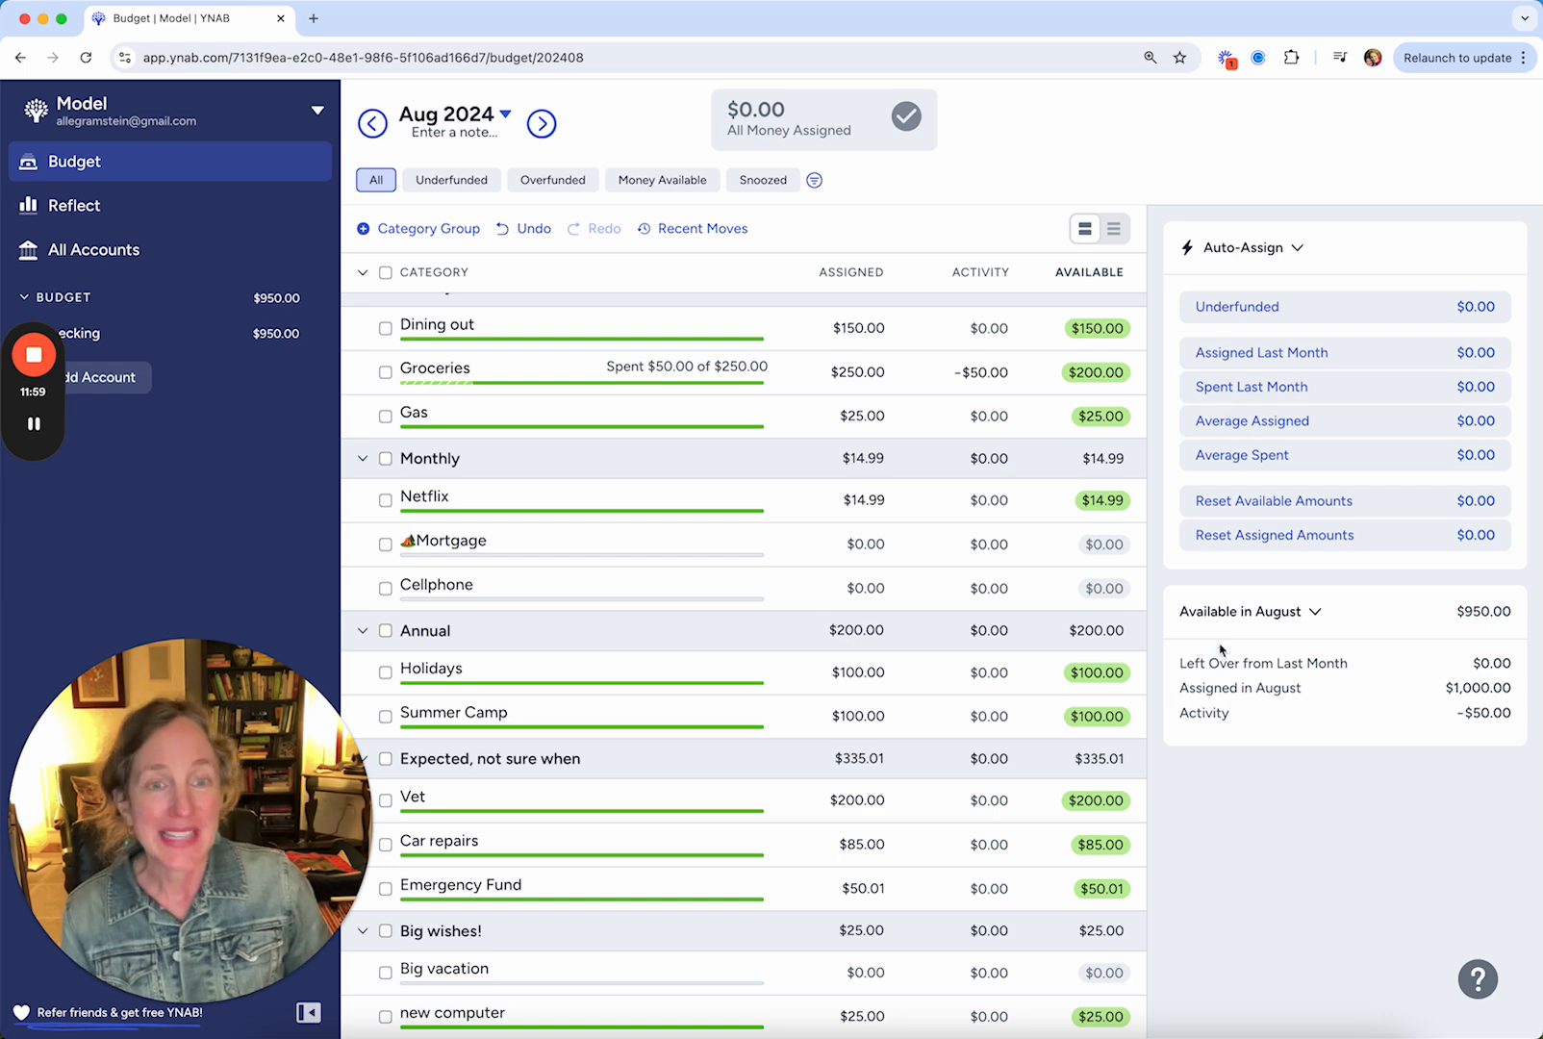
{"action": "left_click", "coordinate": [855, 416]}
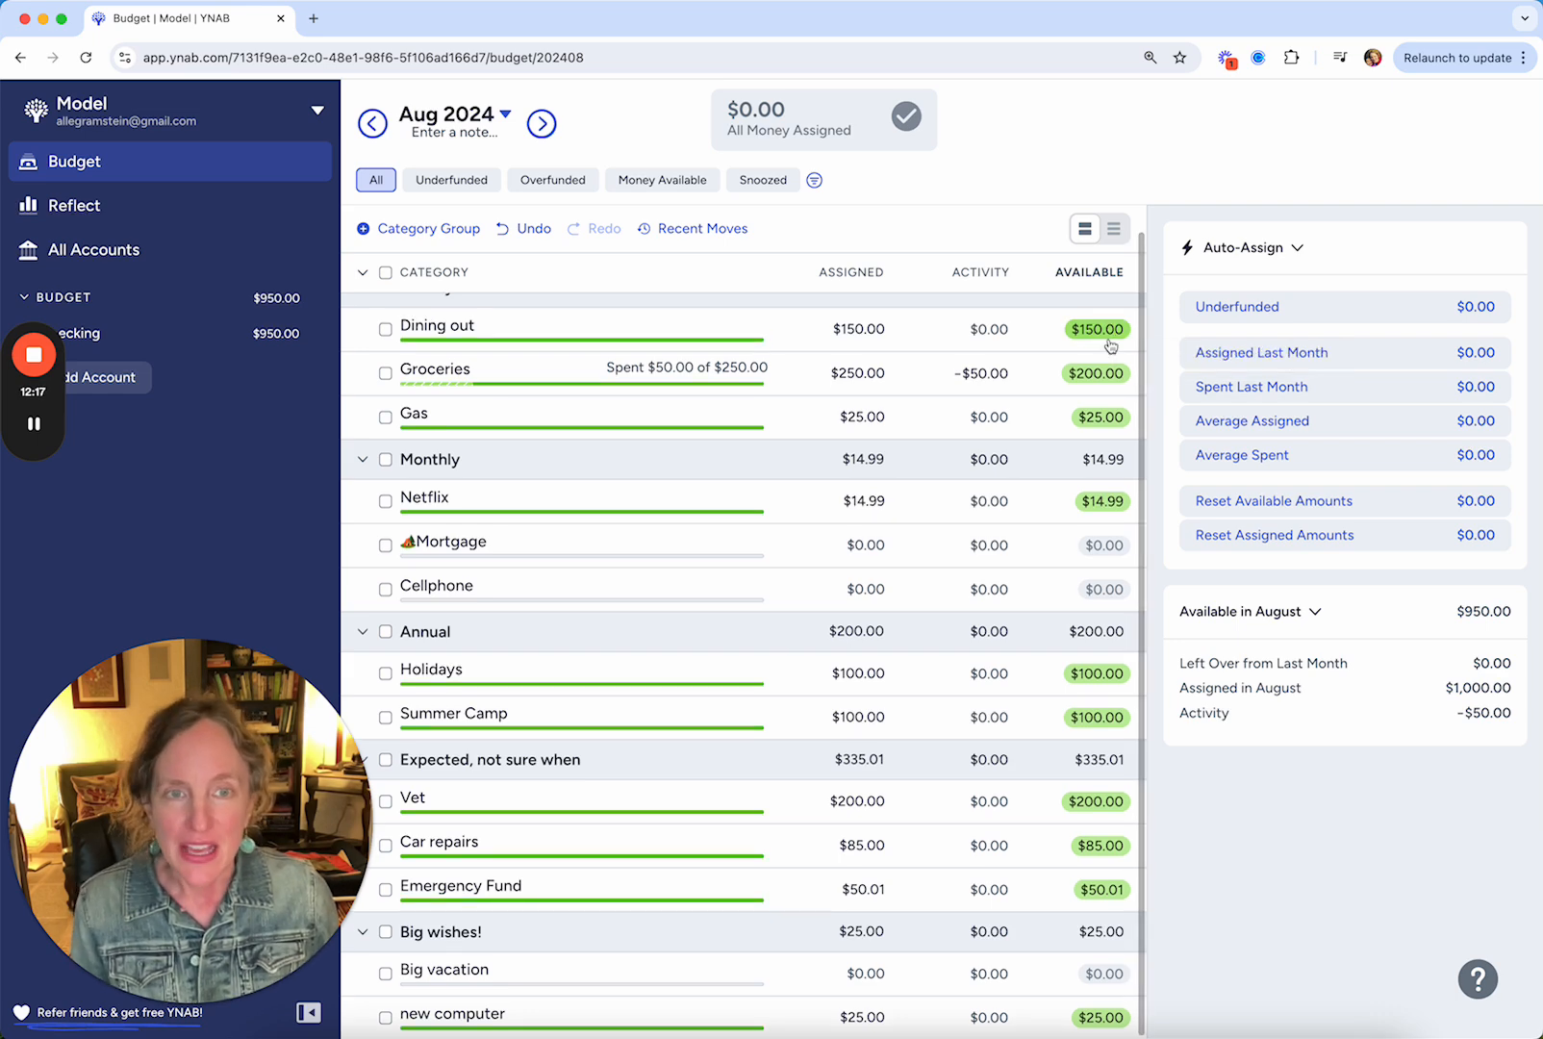
{"action": "scroll", "coordinate": [1087, 289], "scroll_direction": "up", "scroll_amount": 1}
{"action": "scroll", "coordinate": [1108, 404], "scroll_direction": "up", "scroll_amount": 1}
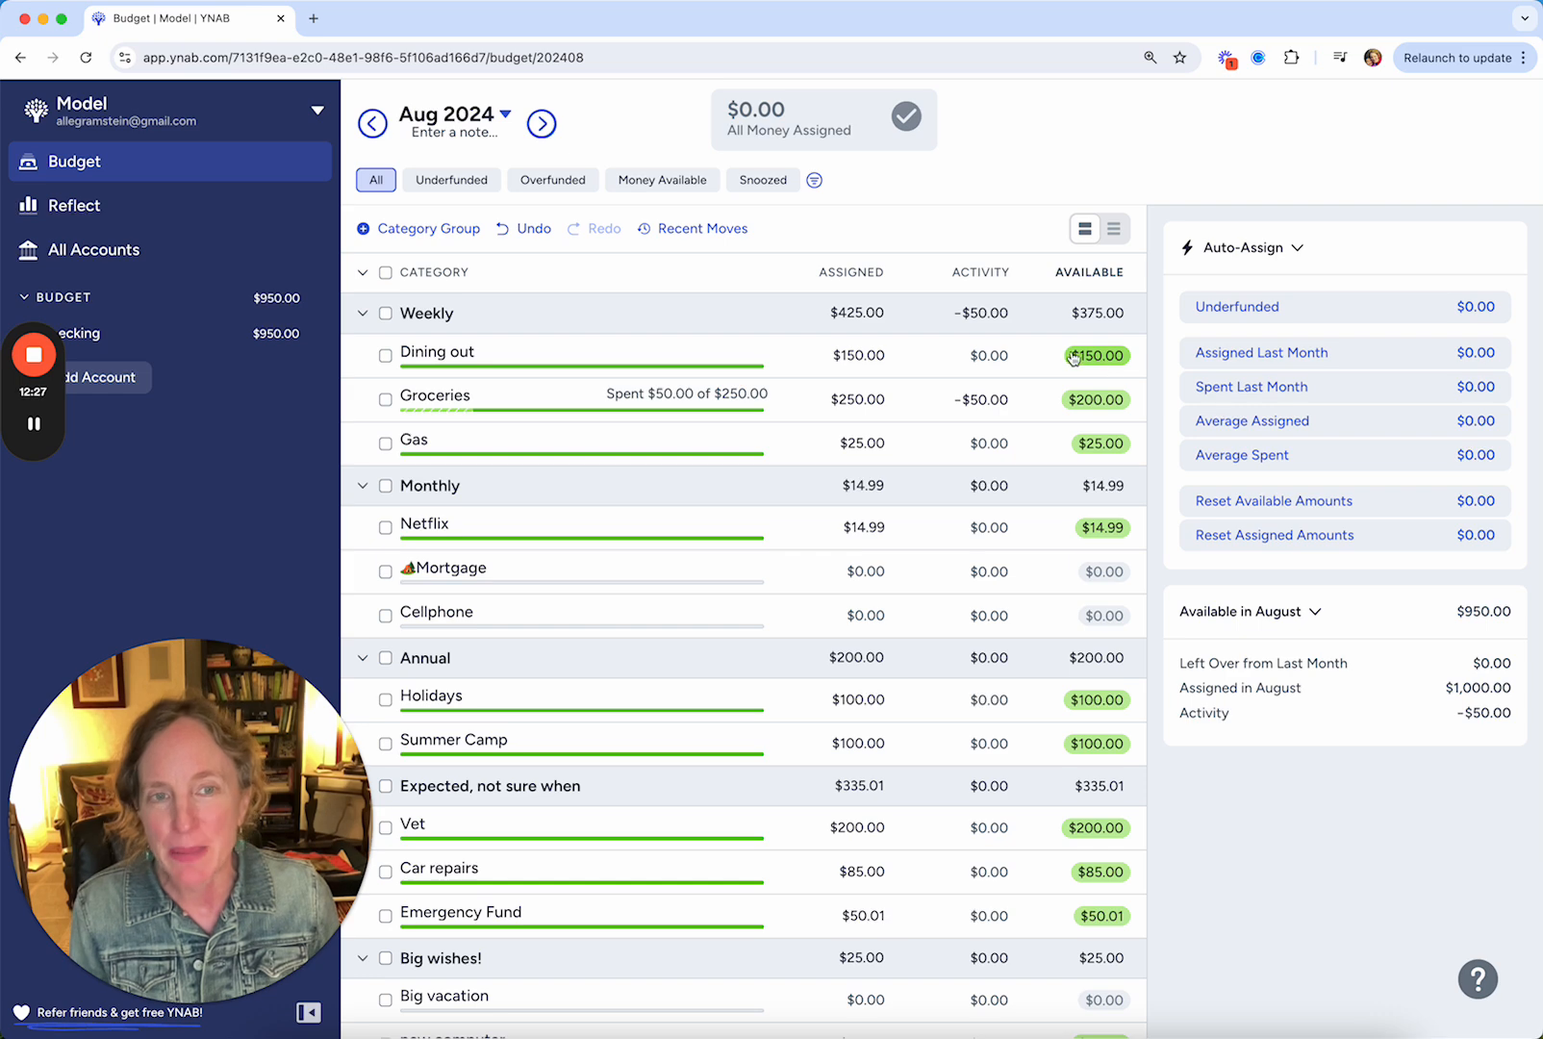
{"action": "scroll", "coordinate": [1110, 377], "scroll_direction": "down", "scroll_amount": 1}
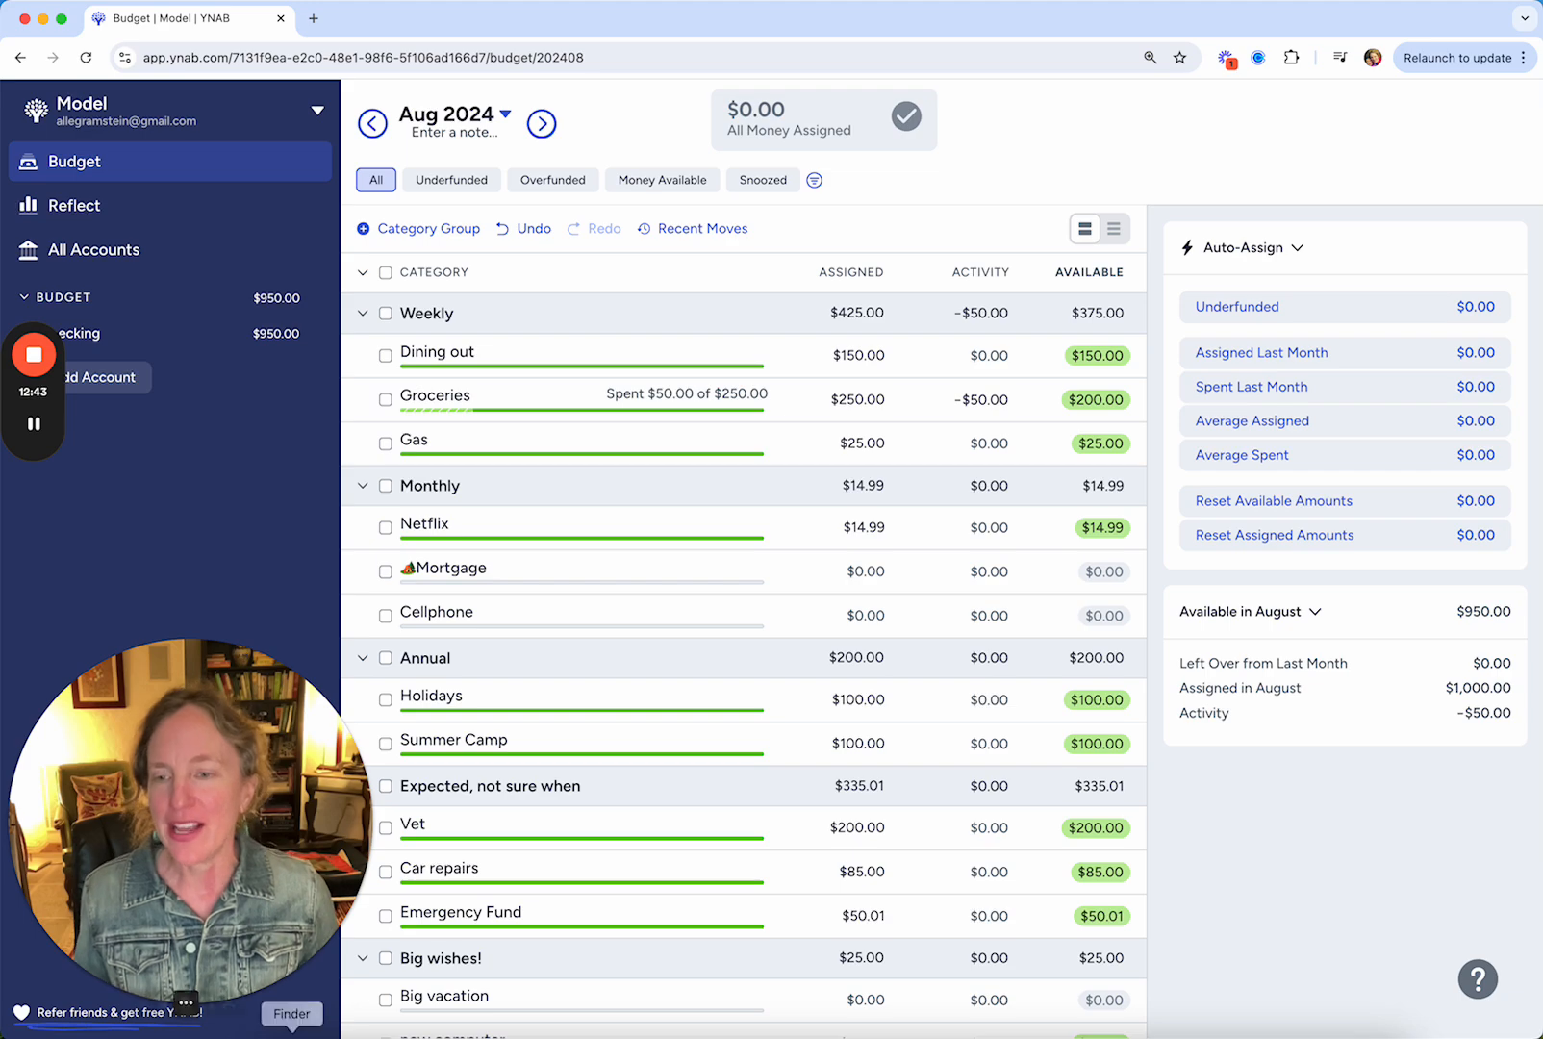
{"action": "left_click", "coordinate": [206, 1004]}
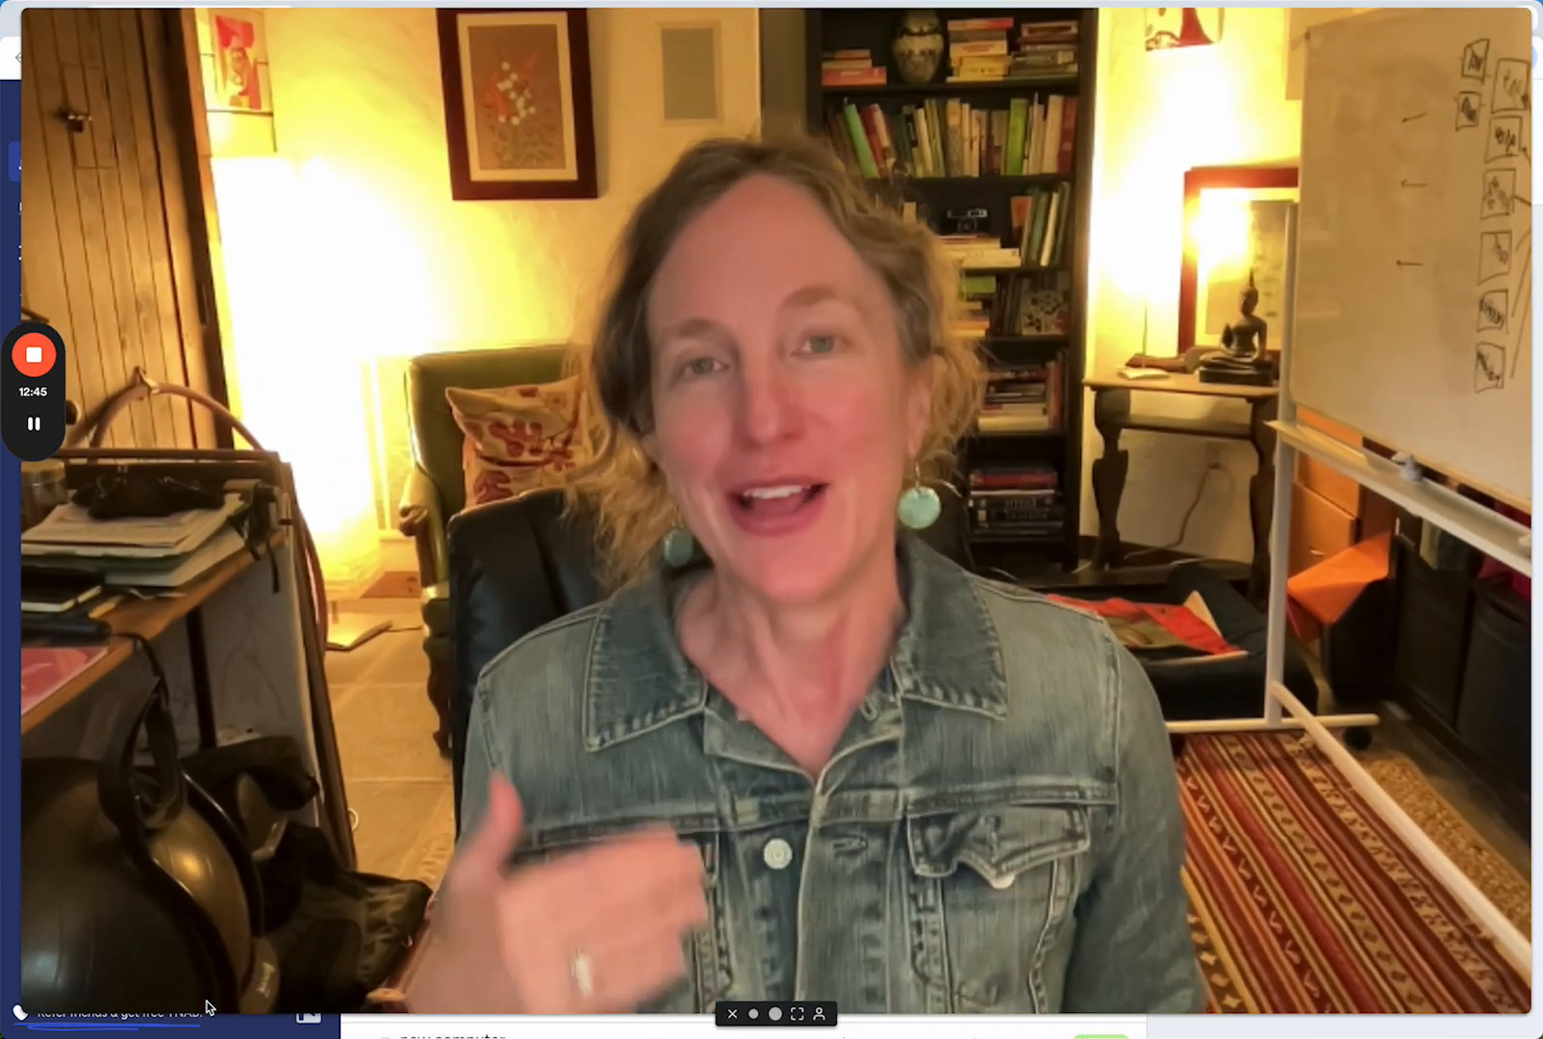